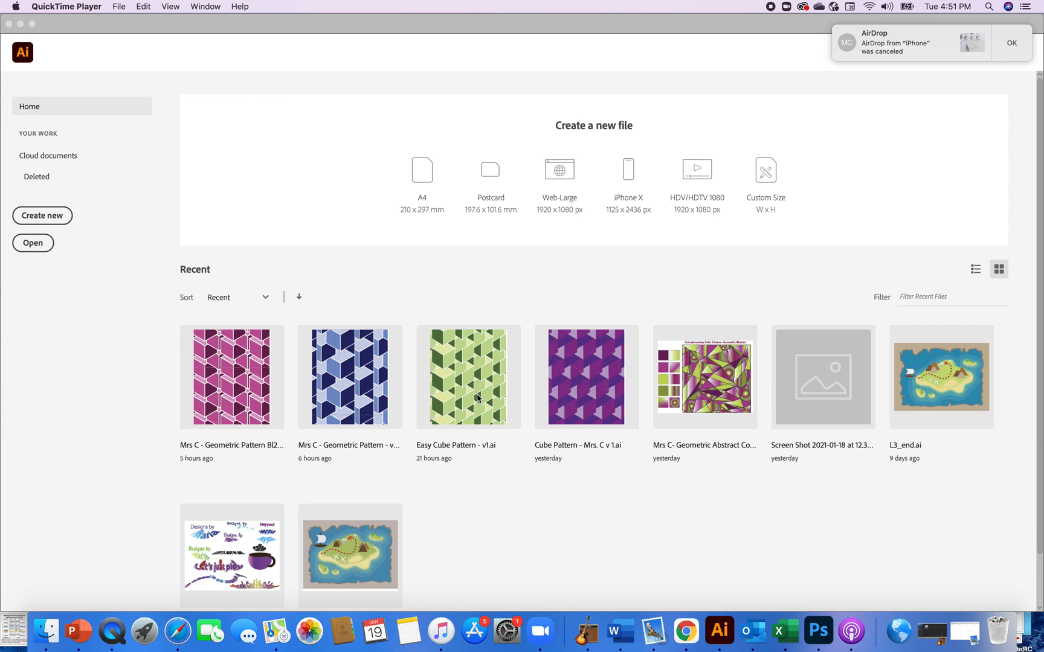
Create a new Letter-size document, 8.5 x 11 in, portrait
left_click(53, 218)
left_click(53, 219)
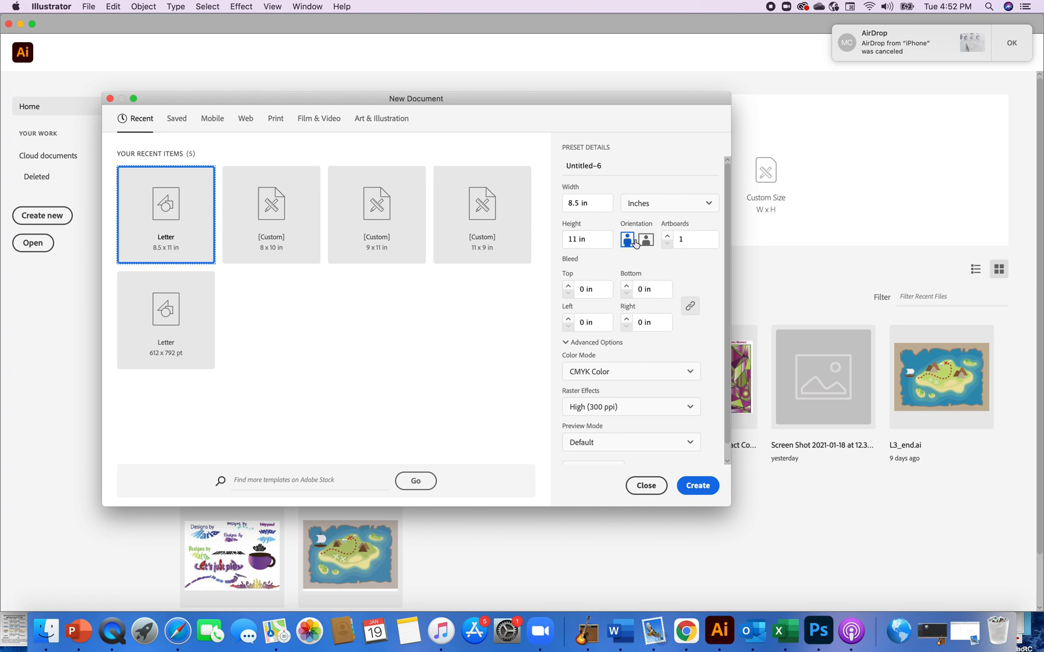
left_click(694, 487)
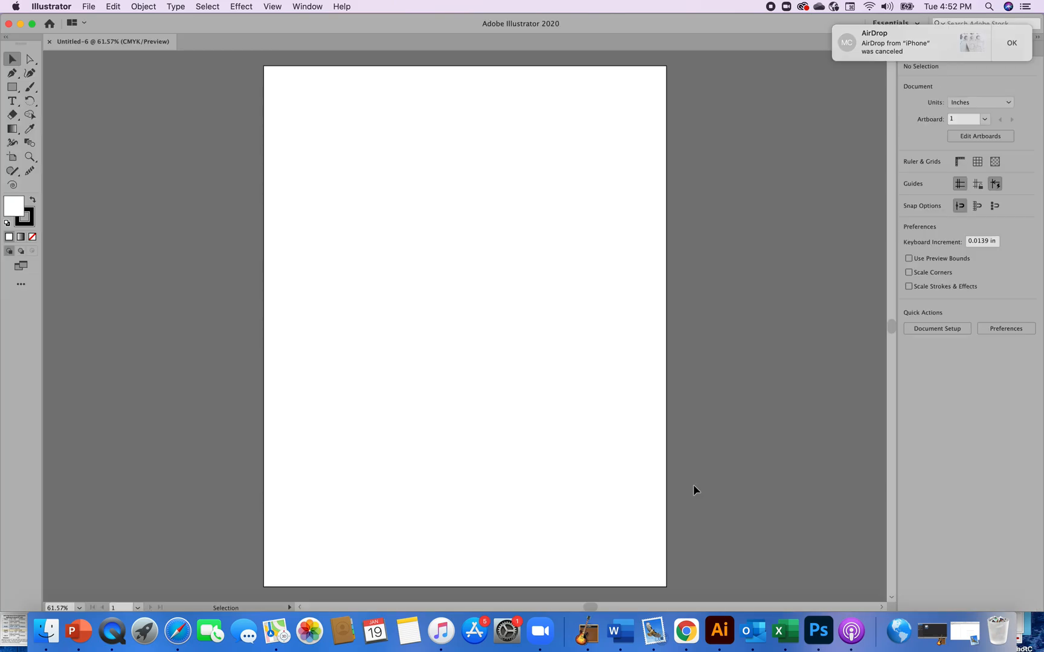
Reset the Essentials workspace and switch the tools toolbar to its two-column layout
left_click(1008, 45)
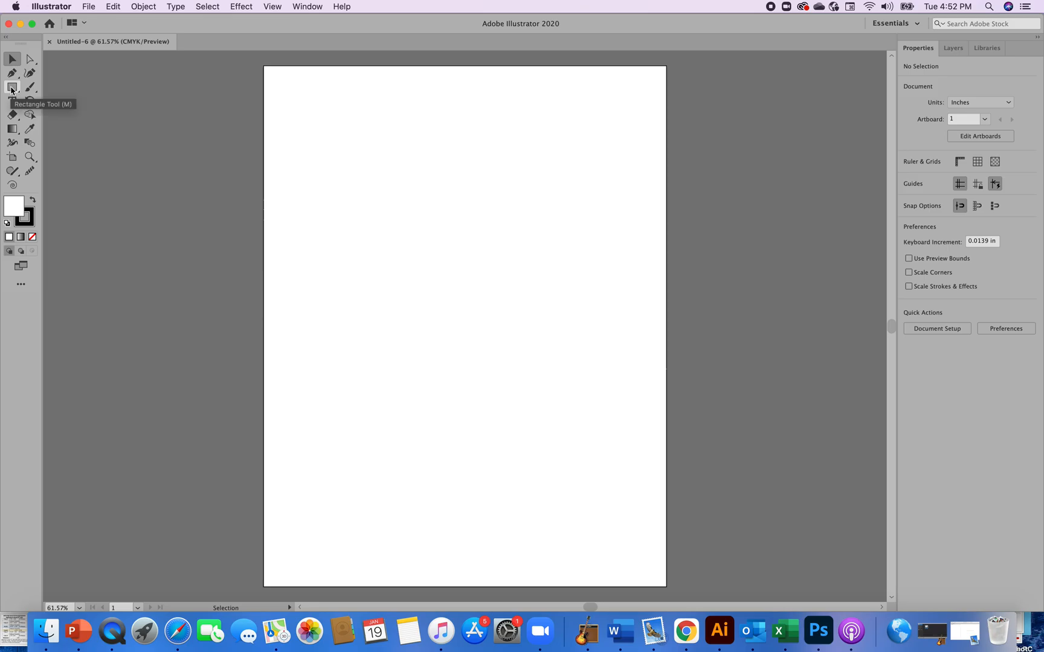
left_click(308, 7)
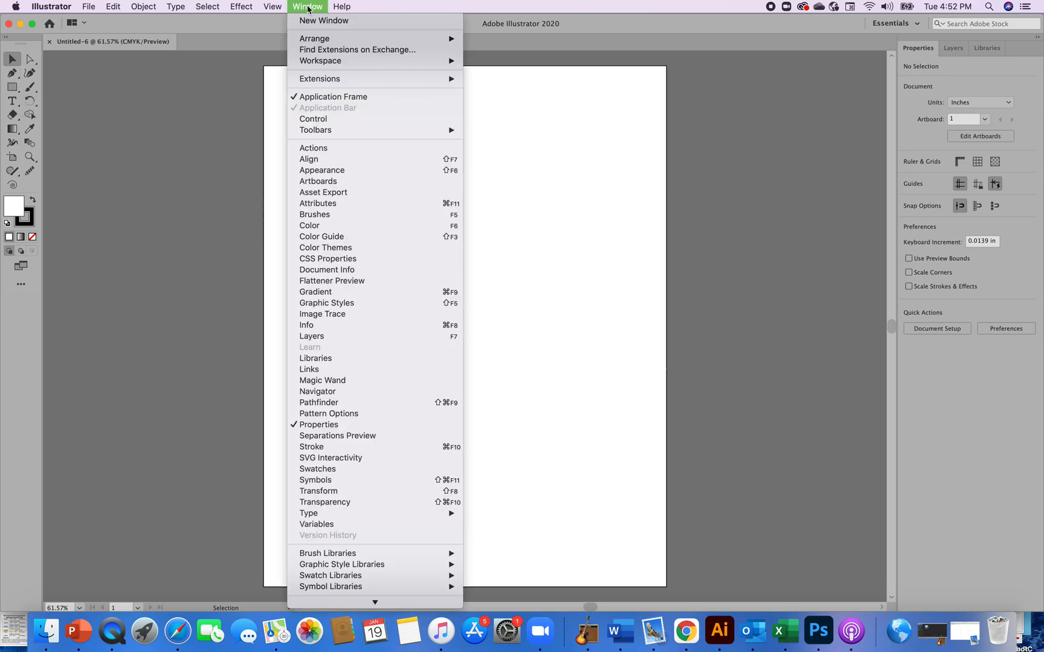
mouse_move(315, 64)
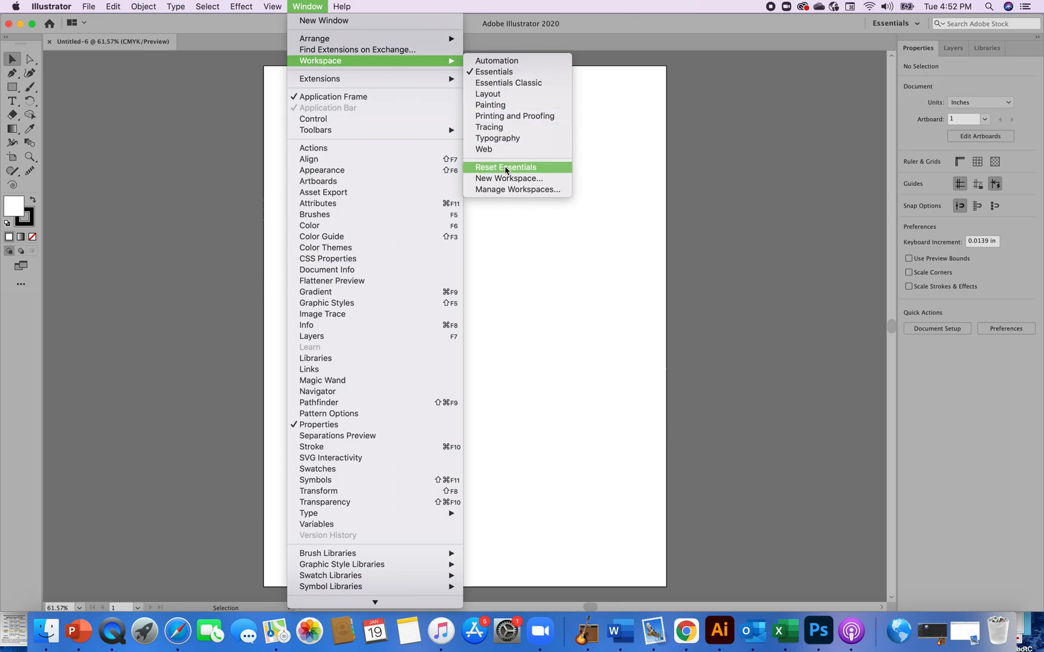
left_click(505, 168)
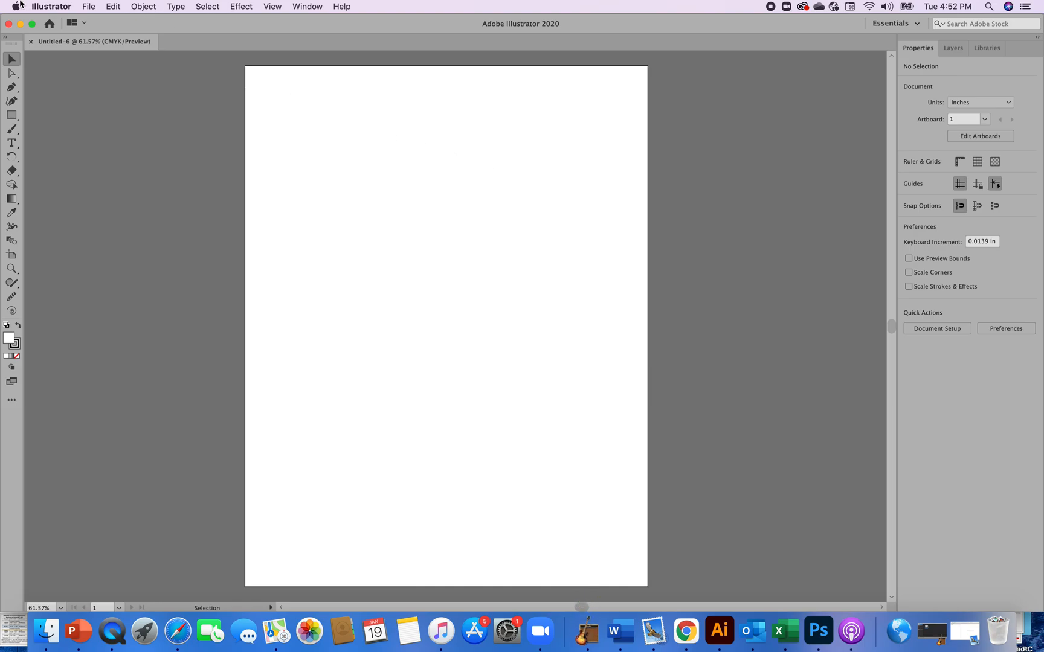
left_click(5, 37)
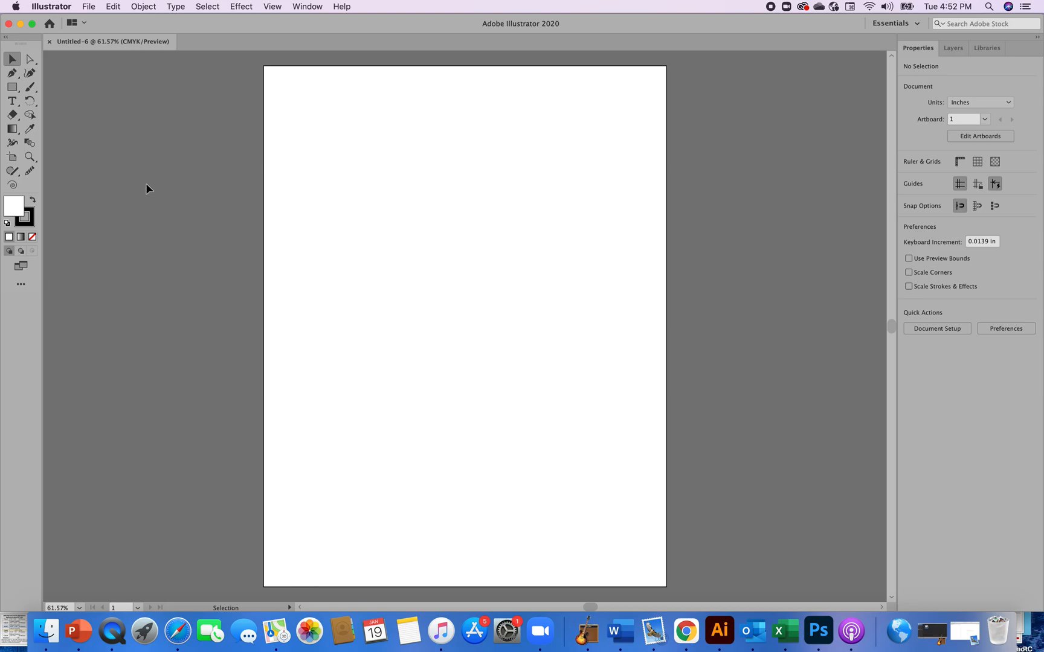
Draw a six-sided polygon with a radius of 2.0143 in on the artboard's upper-left area
left_click(12, 88)
left_click_drag(13, 89, 42, 118)
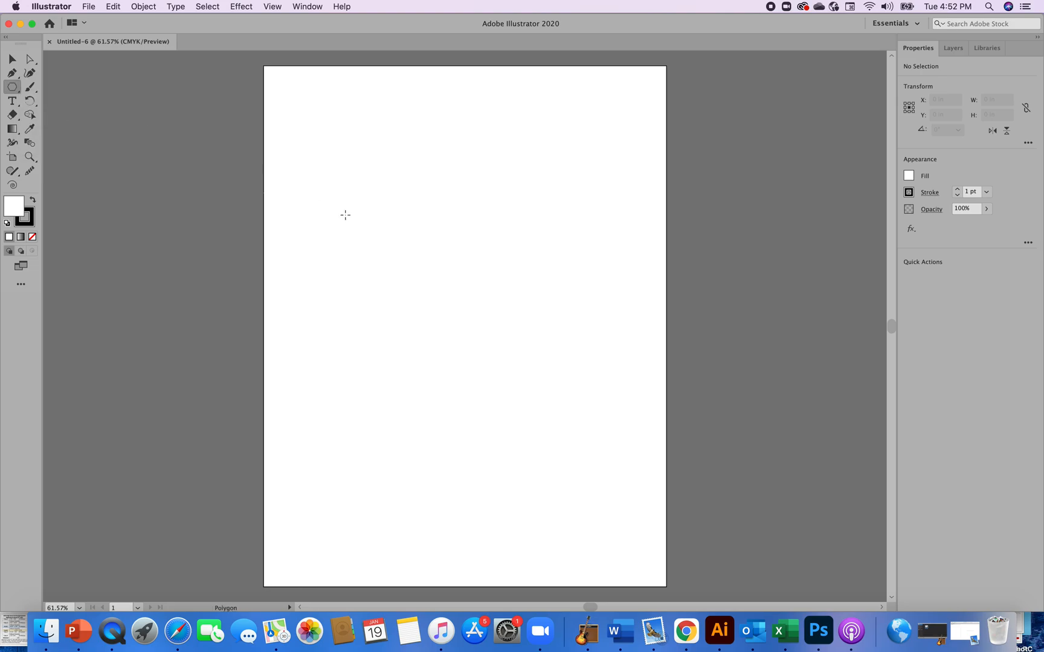
left_click(431, 244)
left_click_drag(323, 247, 467, 189)
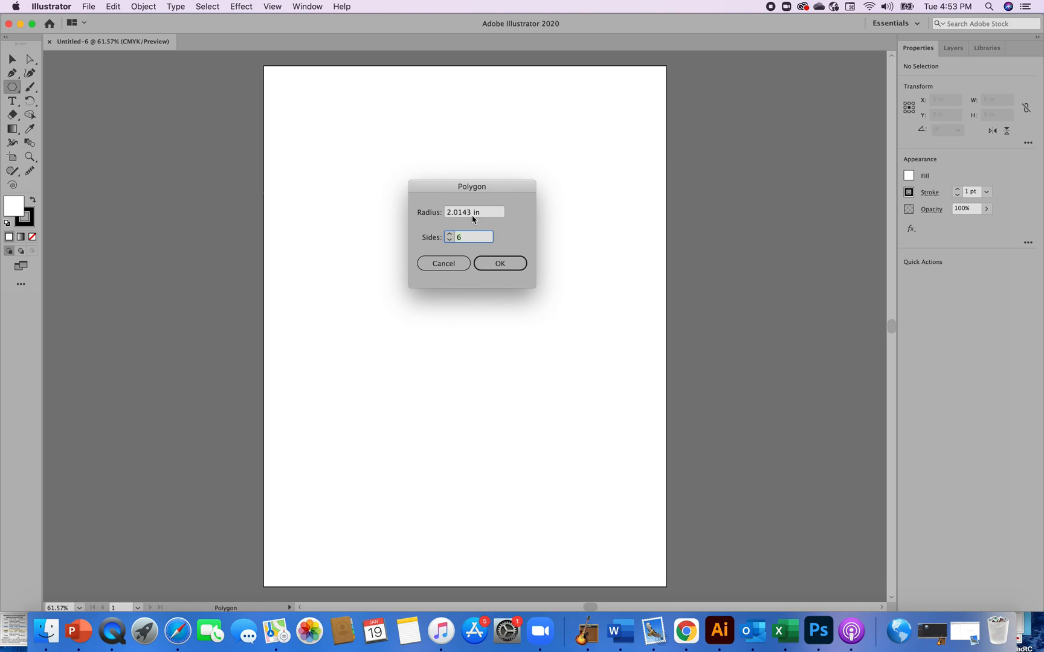
left_click(498, 264)
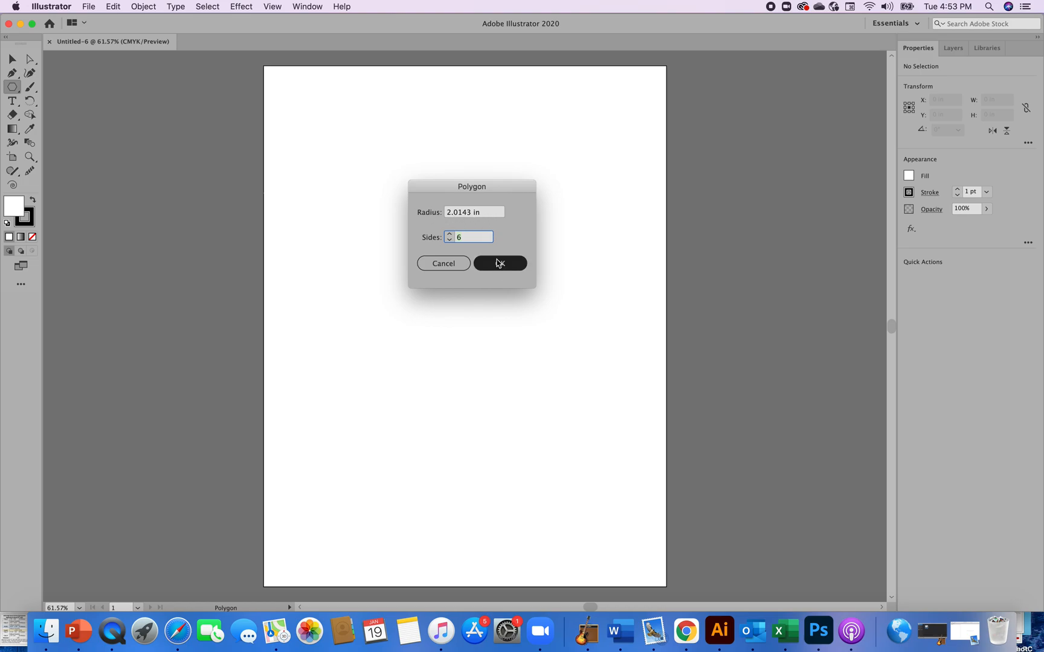
left_click(500, 265)
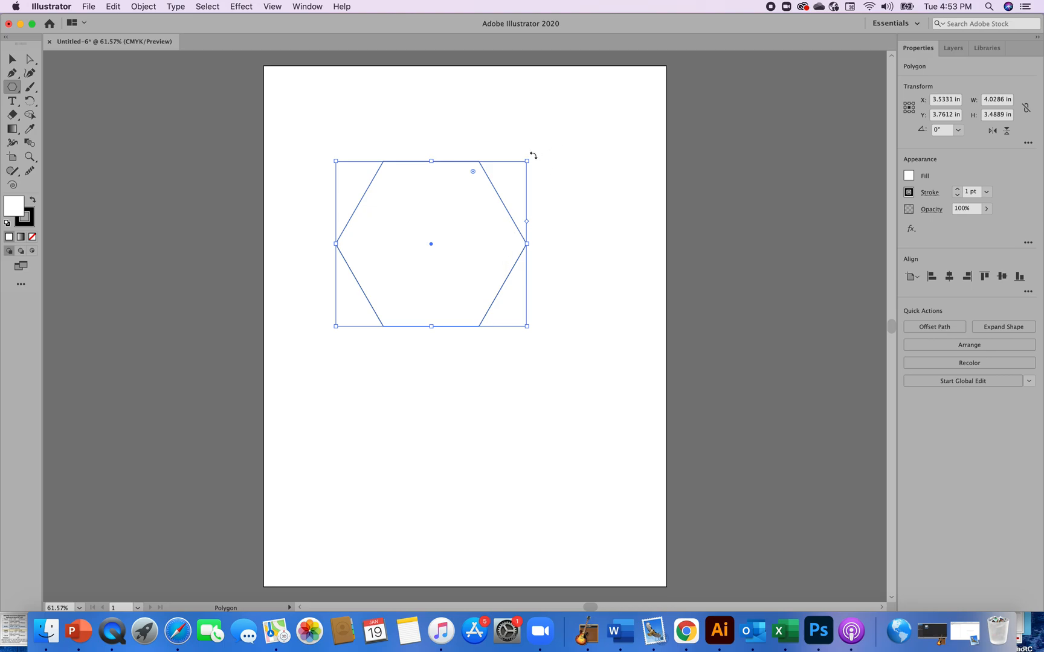
Rotate the hexagon to 30° so a vertex points straight up, then deselect it
left_click_drag(533, 156, 471, 126)
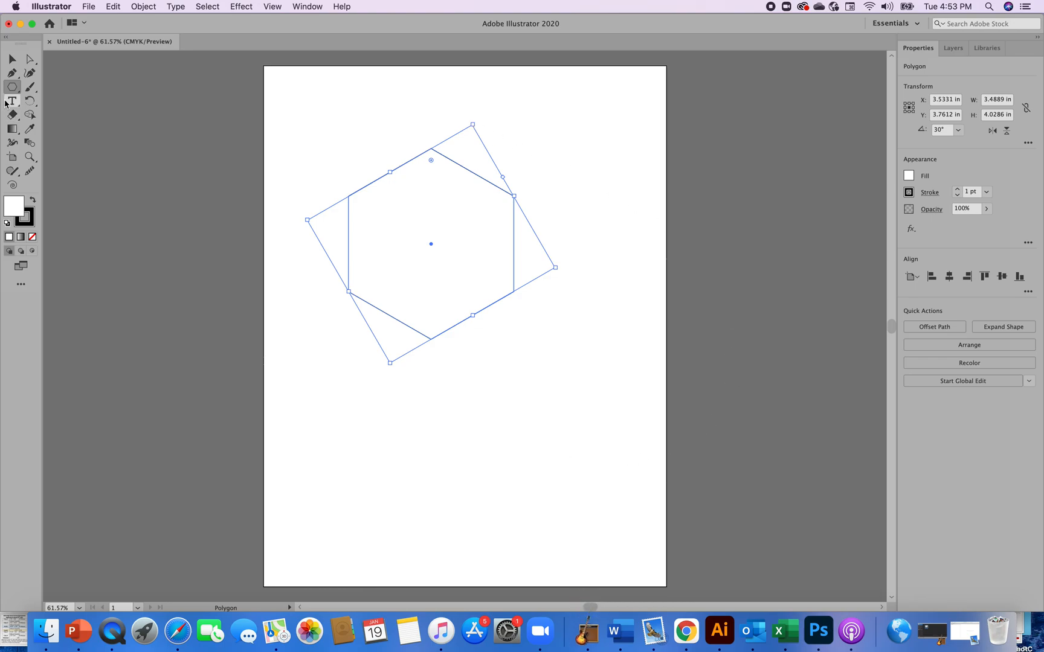
left_click(13, 60)
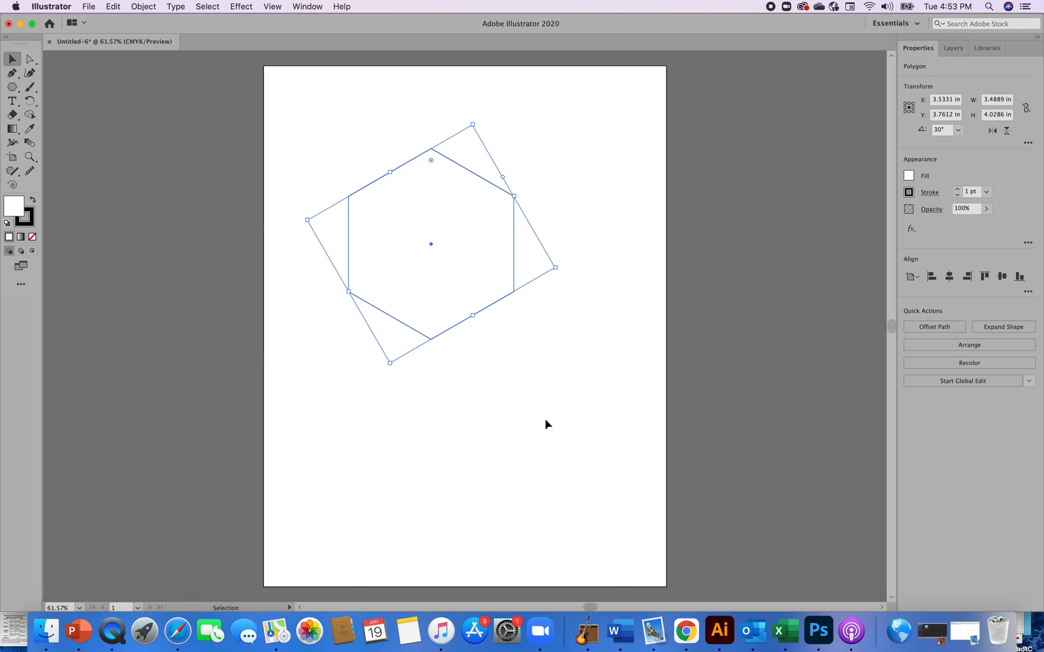
left_click(546, 421)
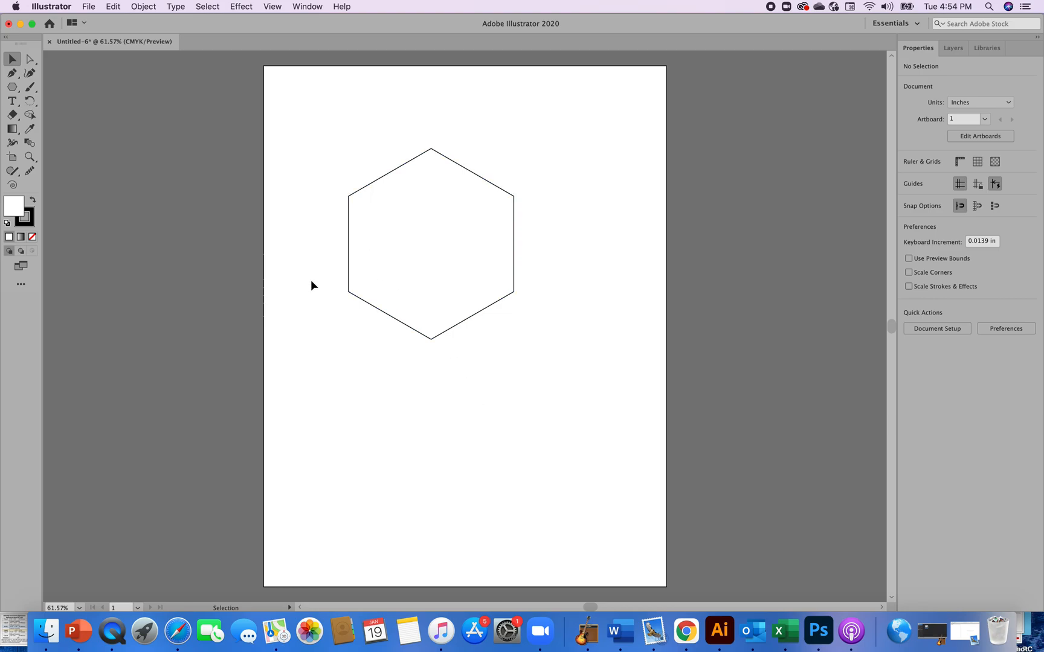
With the Pen tool, draw a straight line from the hexagon's upper-left vertex to its lower-right vertex
key("p")
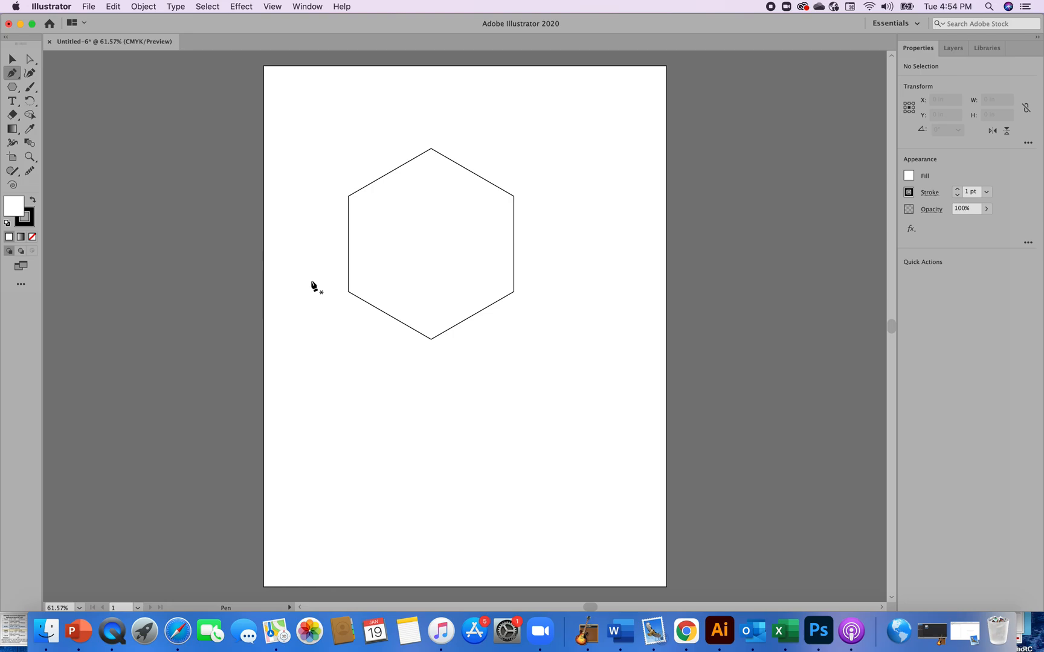
left_click(349, 196)
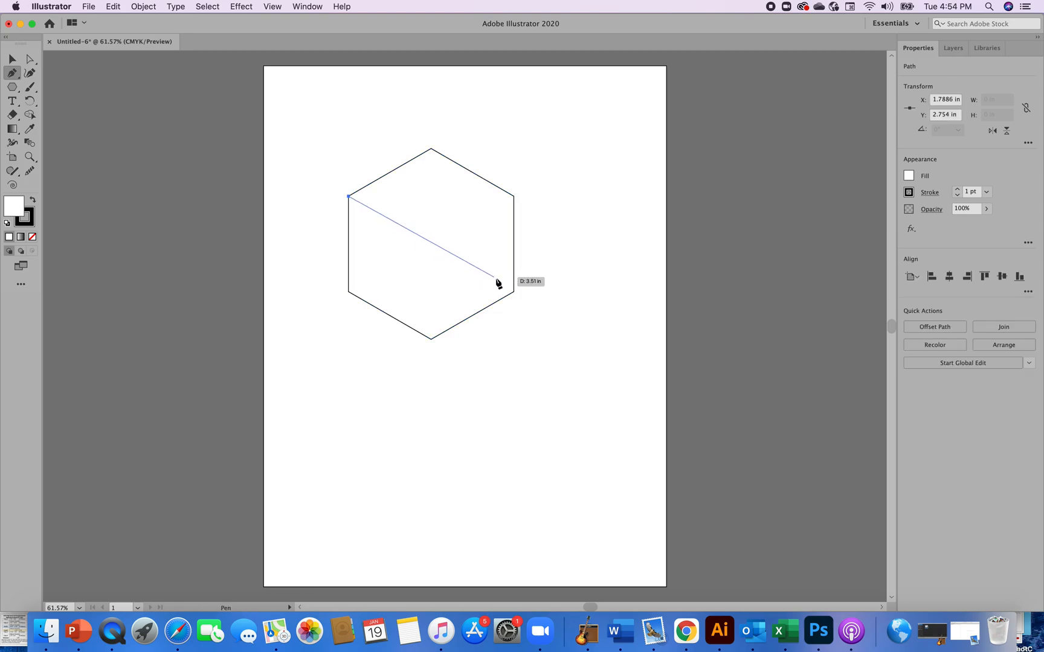
left_click(513, 292)
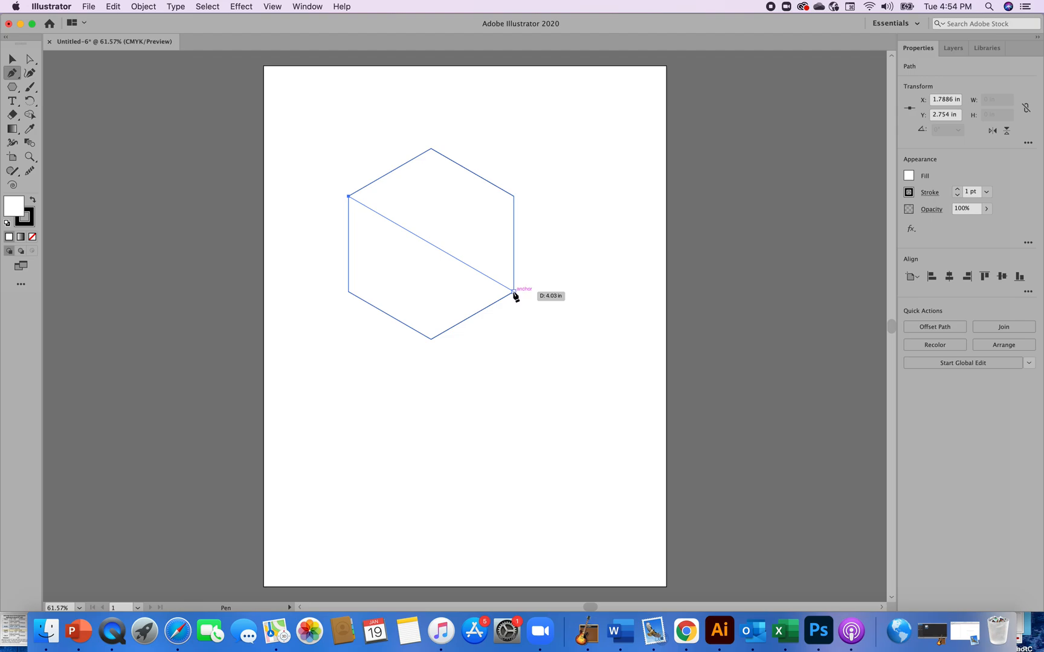
left_click(514, 293)
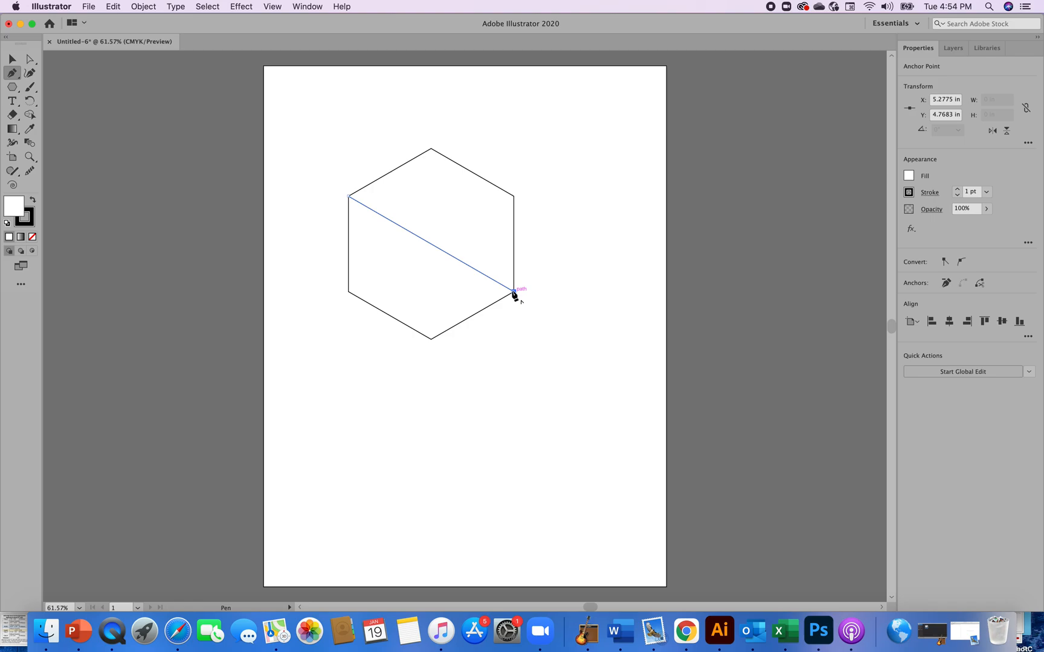
key("v")
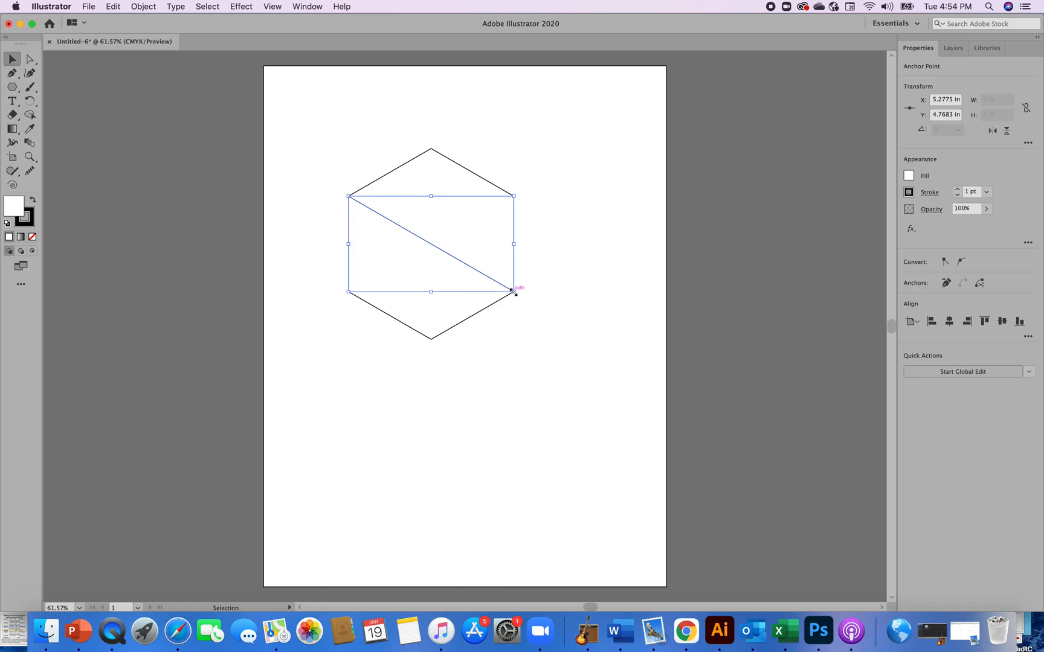
left_click(534, 330)
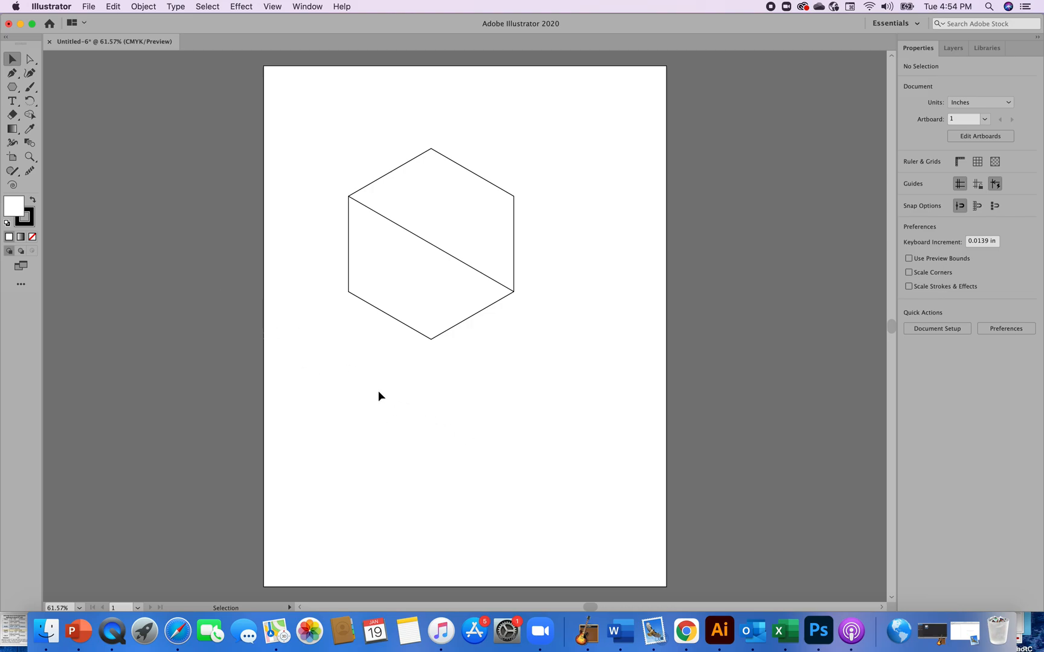
Draw a second straight line from the hexagon's lower-left vertex to its upper-right vertex
key("p")
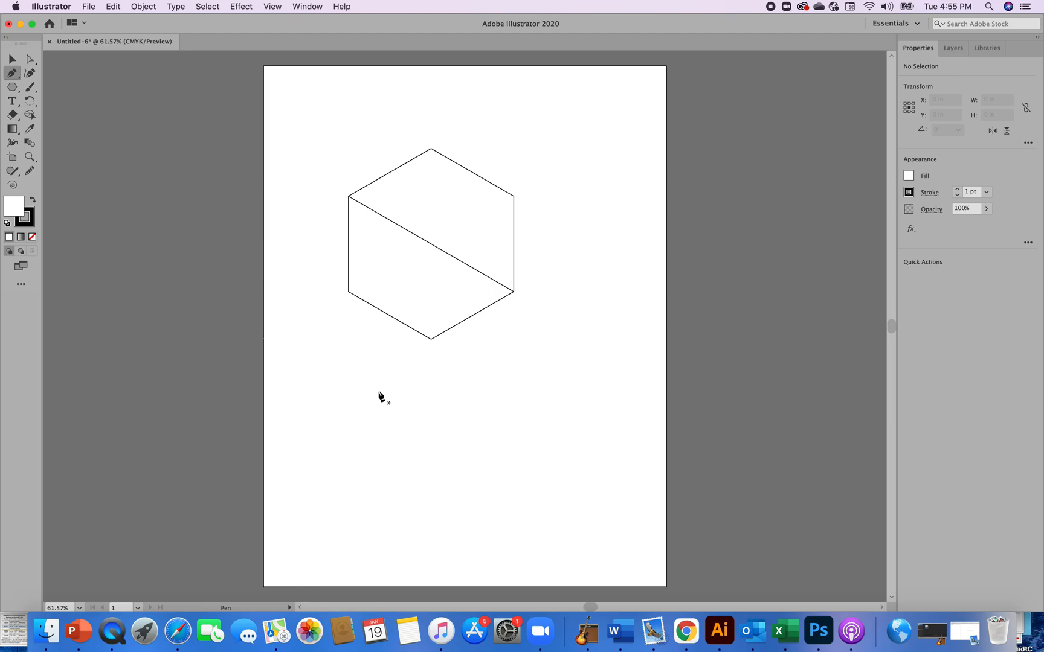
left_click(349, 292)
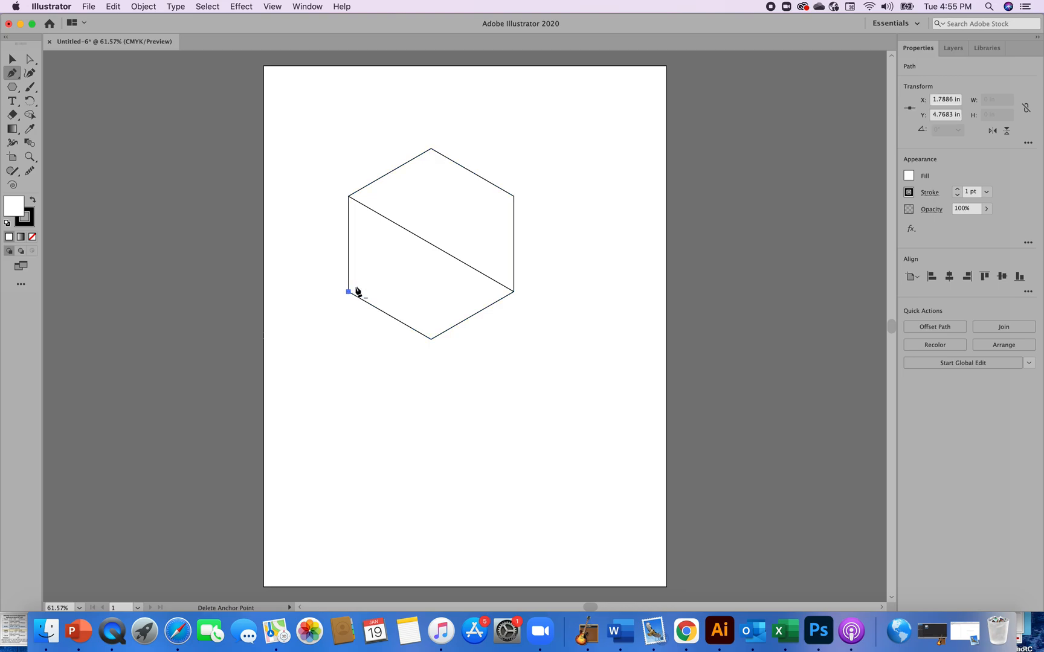
left_click(513, 197)
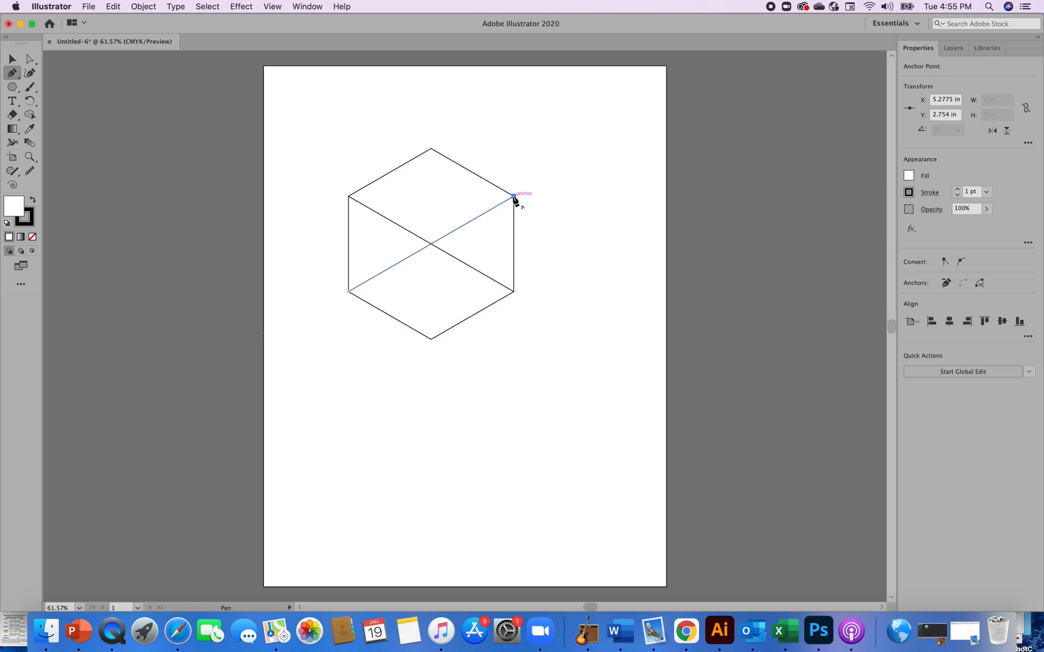
key("v")
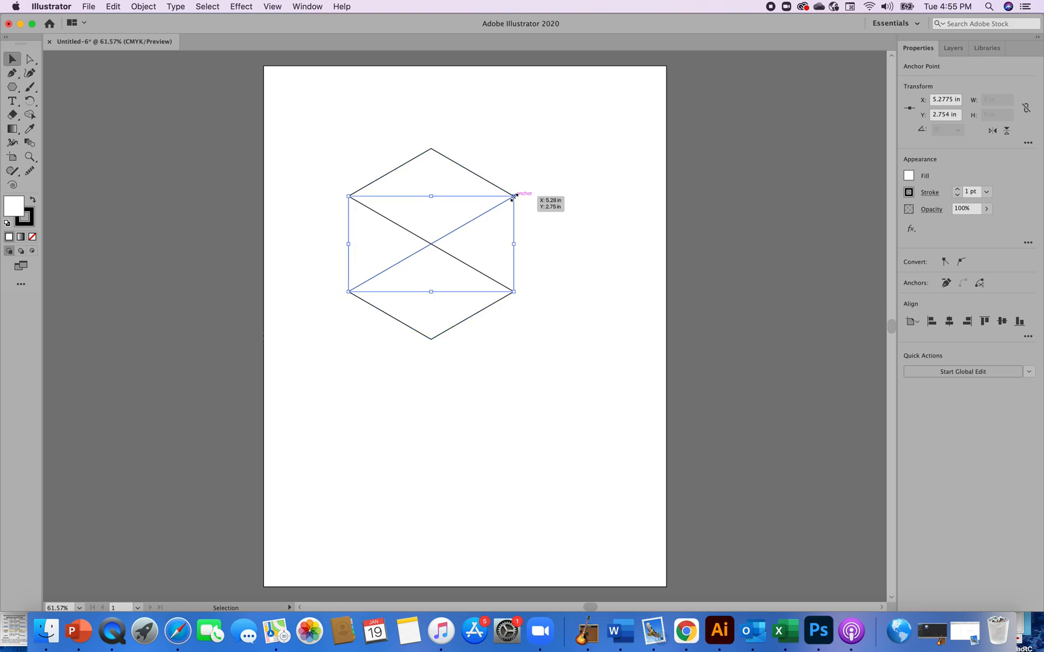
left_click(590, 340)
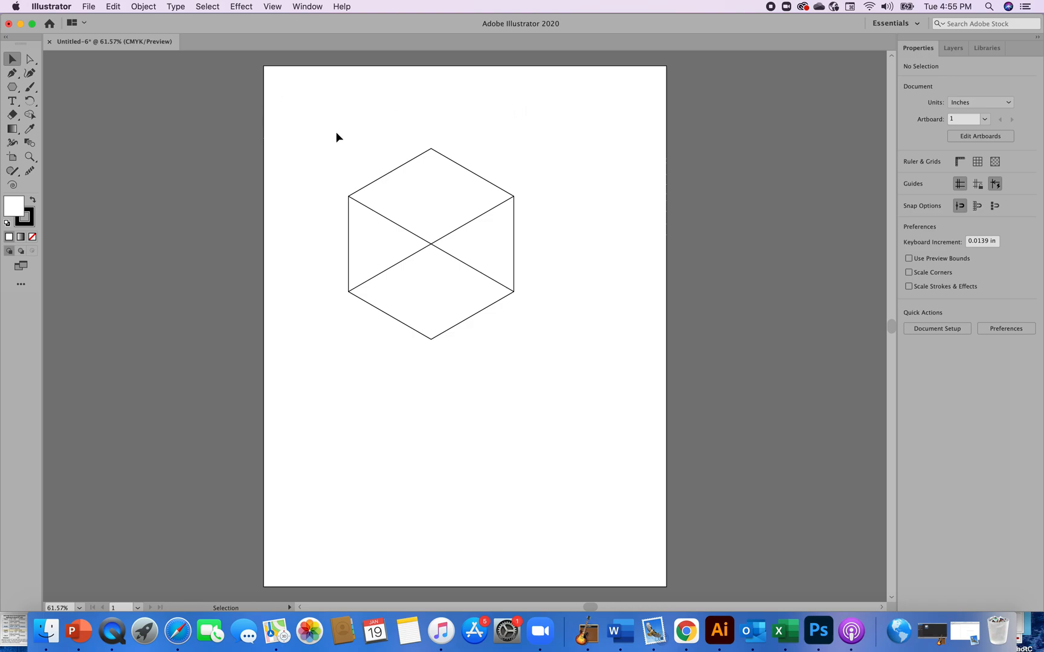
Draw a vertical line from the hexagon's top vertex to its bottom vertex
key("p")
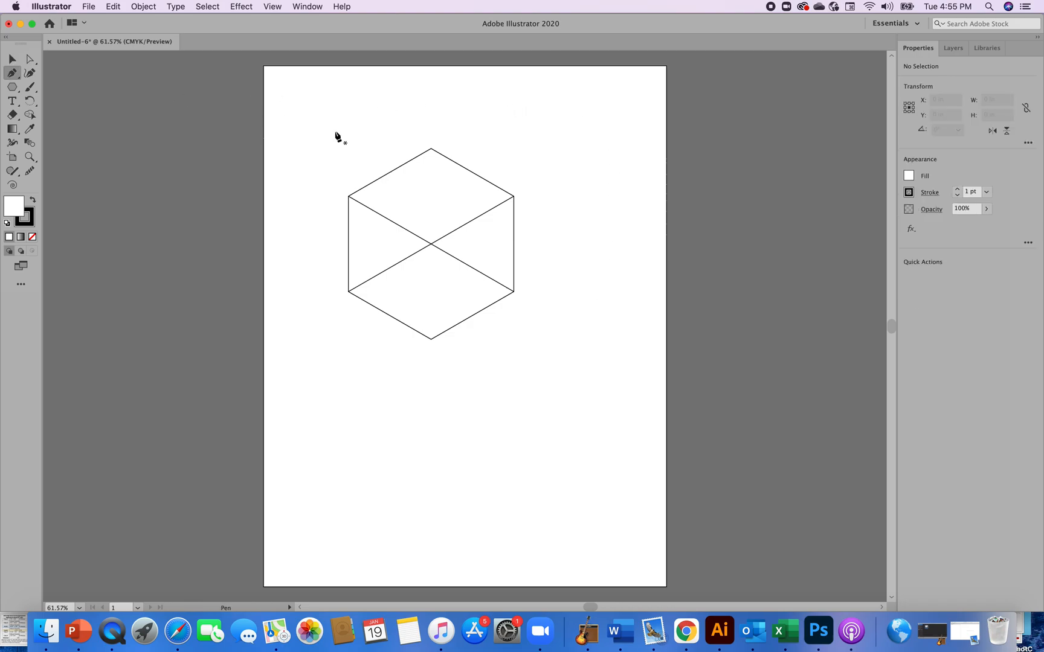
left_click(431, 148)
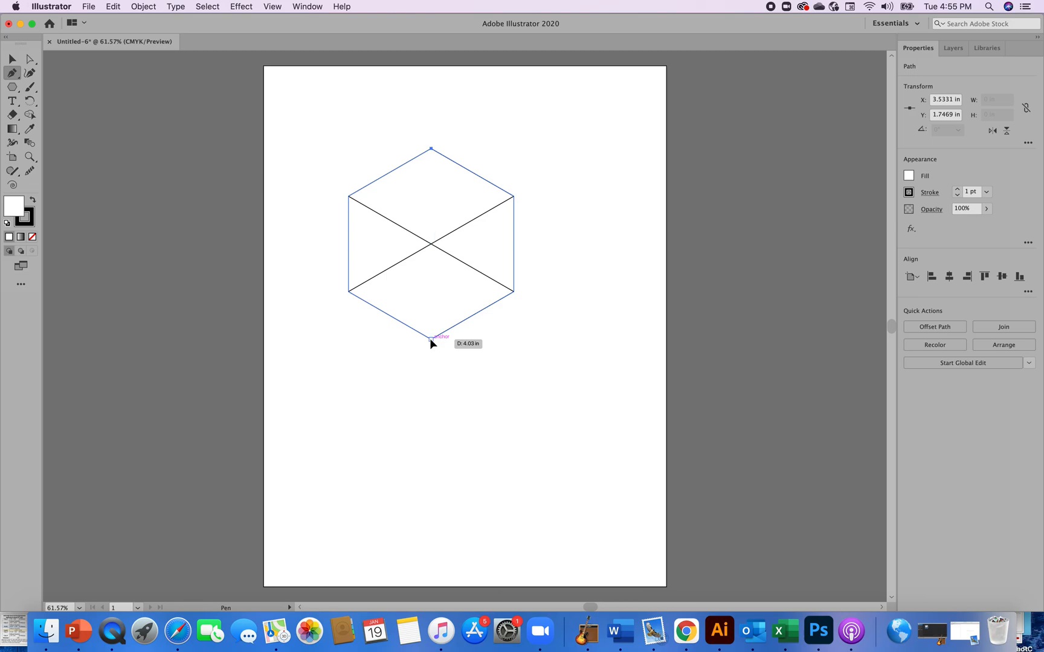
left_click(431, 340)
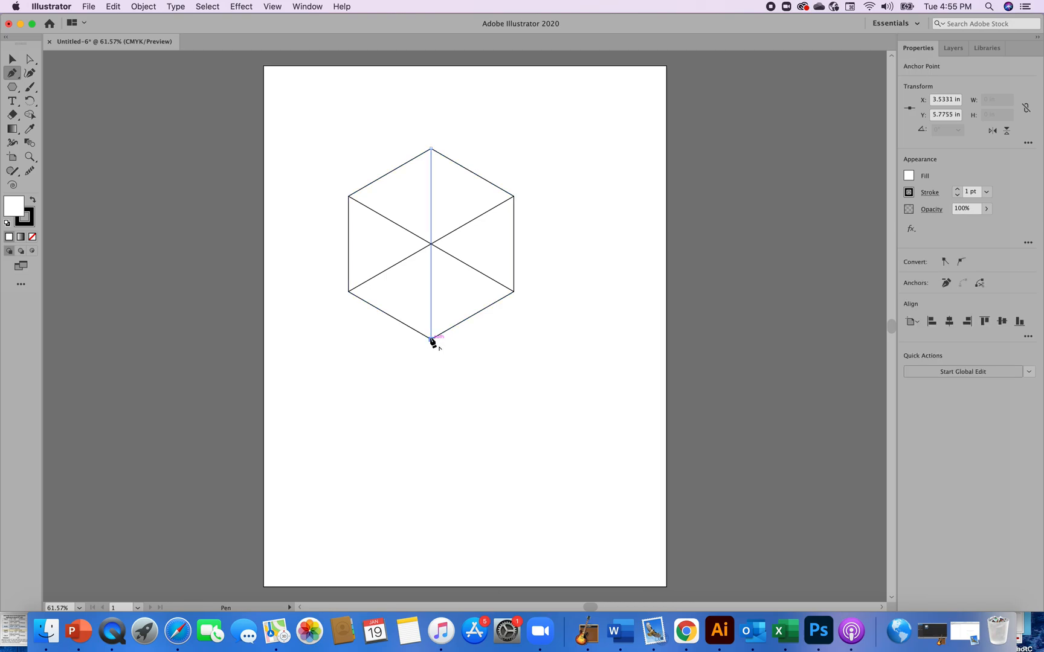
key("v")
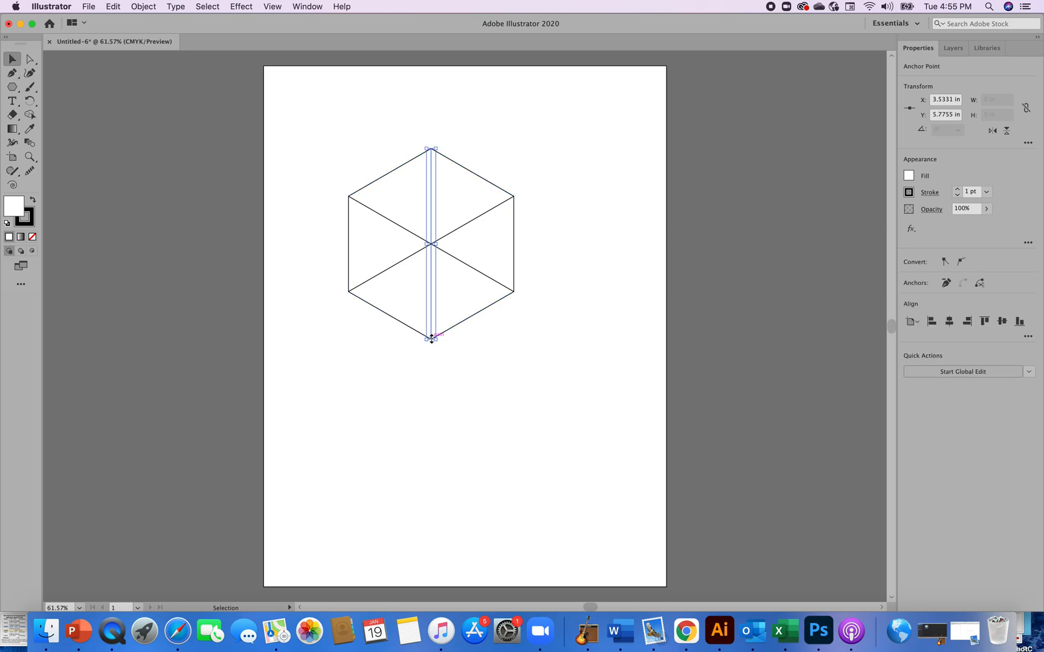
left_click(487, 433)
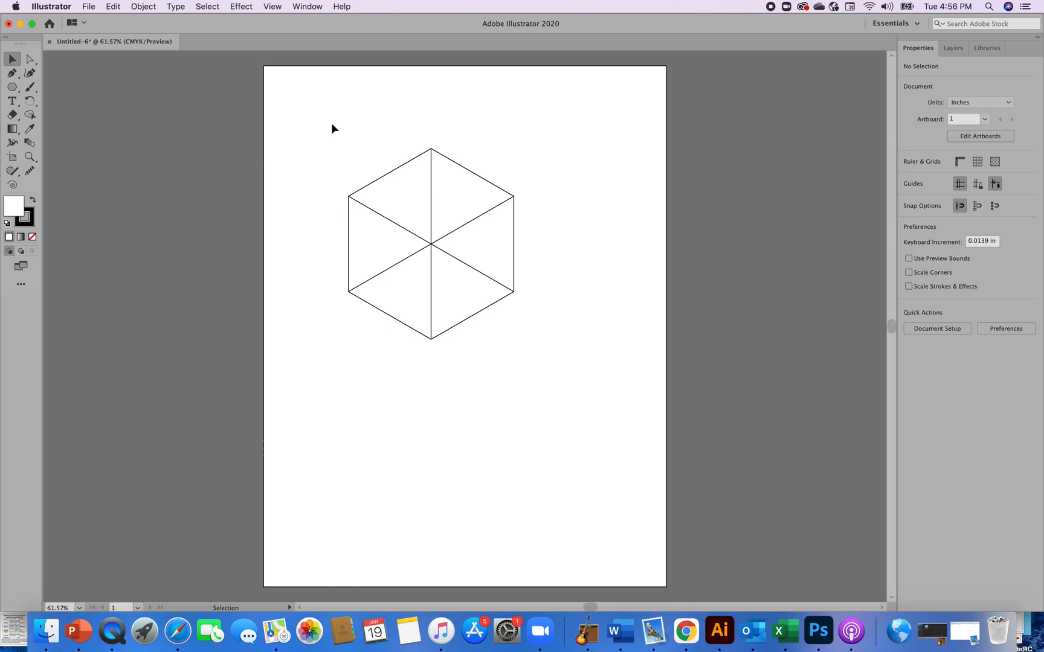
Select the hexagon and all lines, then merge the two top triangles into one rhombus with the Shape Builder tool
left_click(30, 116)
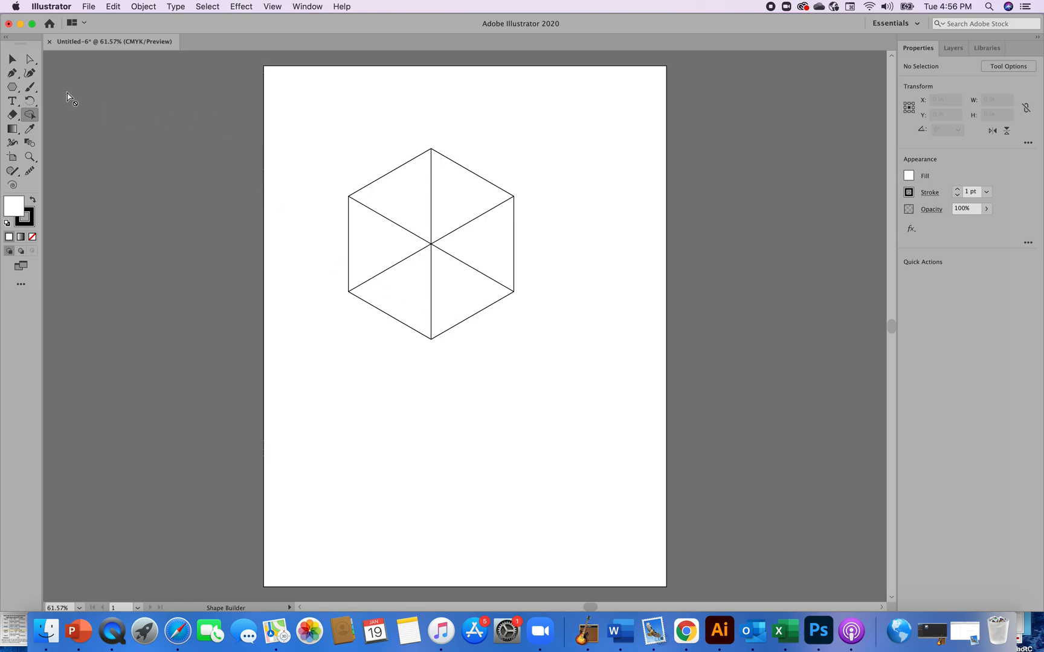
left_click(12, 59)
left_click_drag(358, 130, 548, 343)
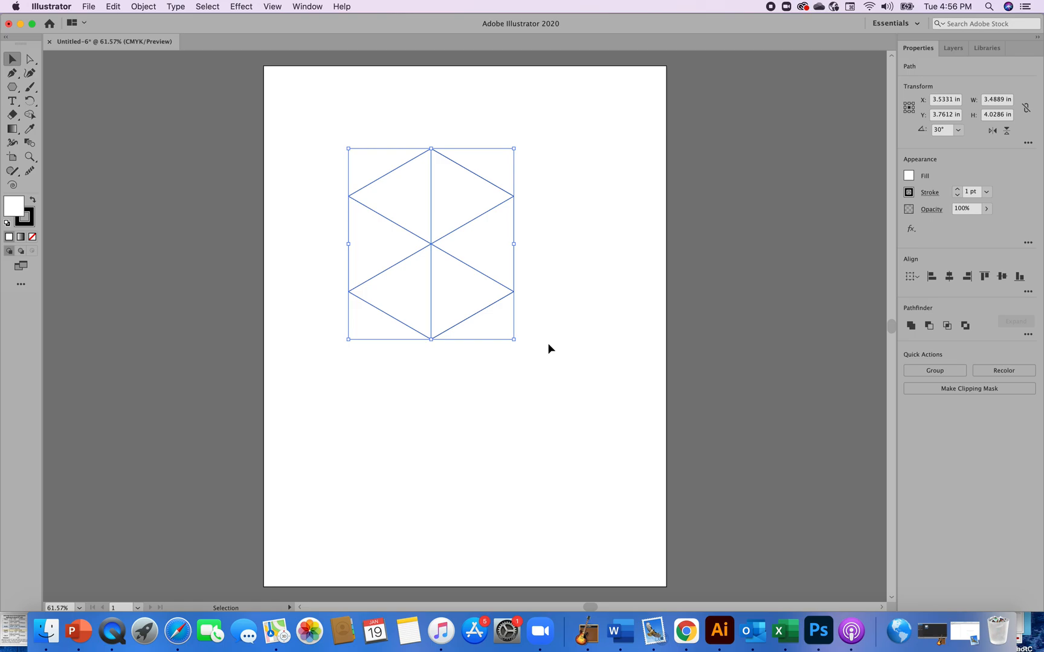
left_click(31, 115)
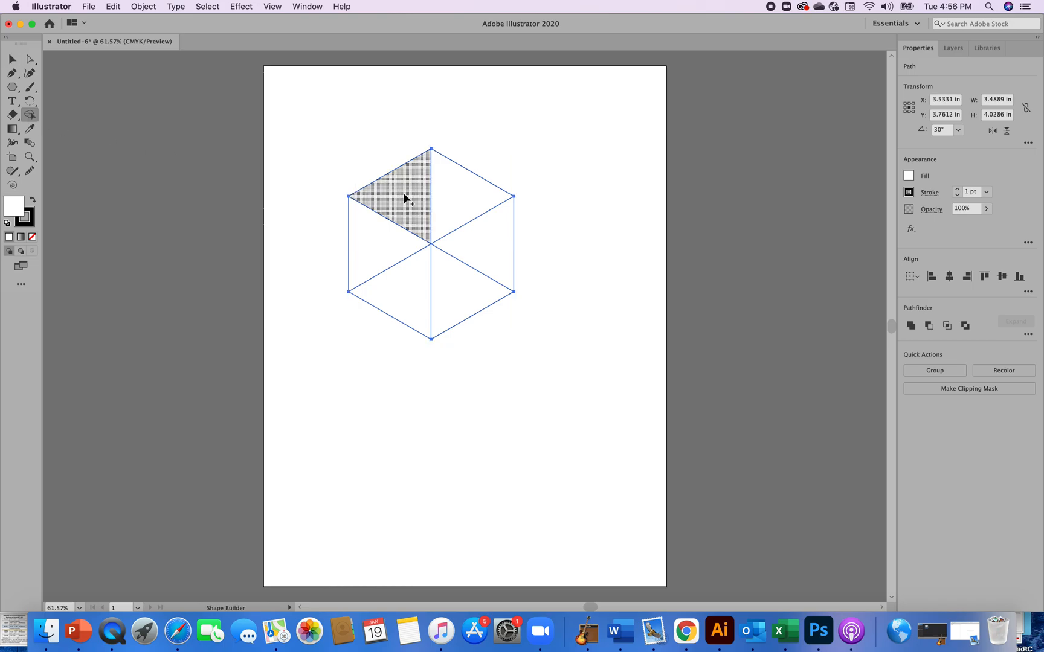
left_click_drag(409, 191, 446, 188)
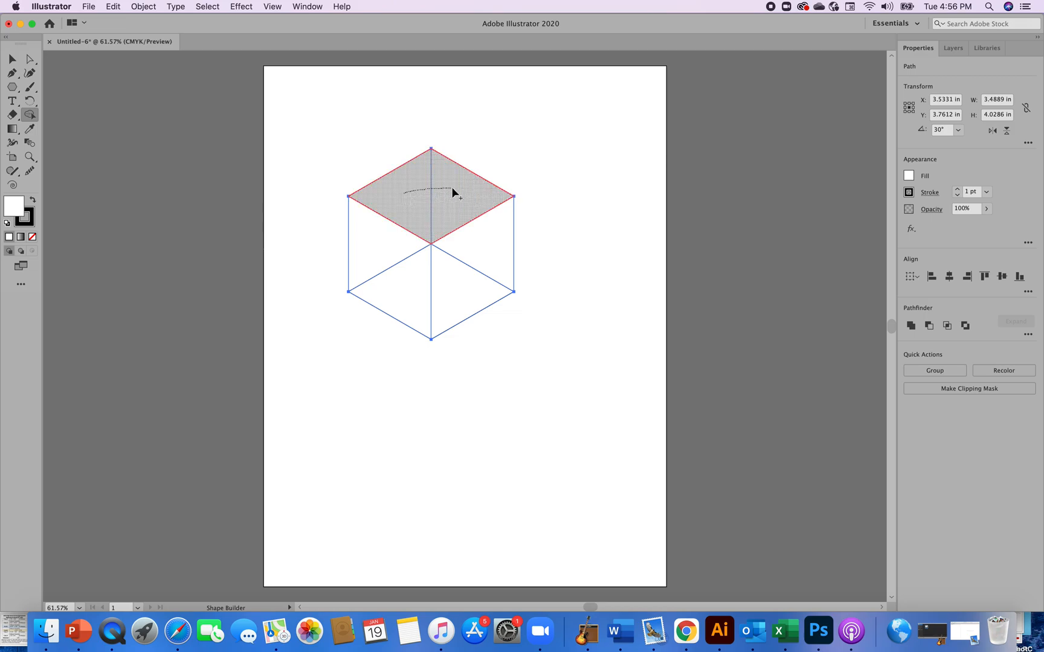
left_click_drag(452, 192, 453, 192)
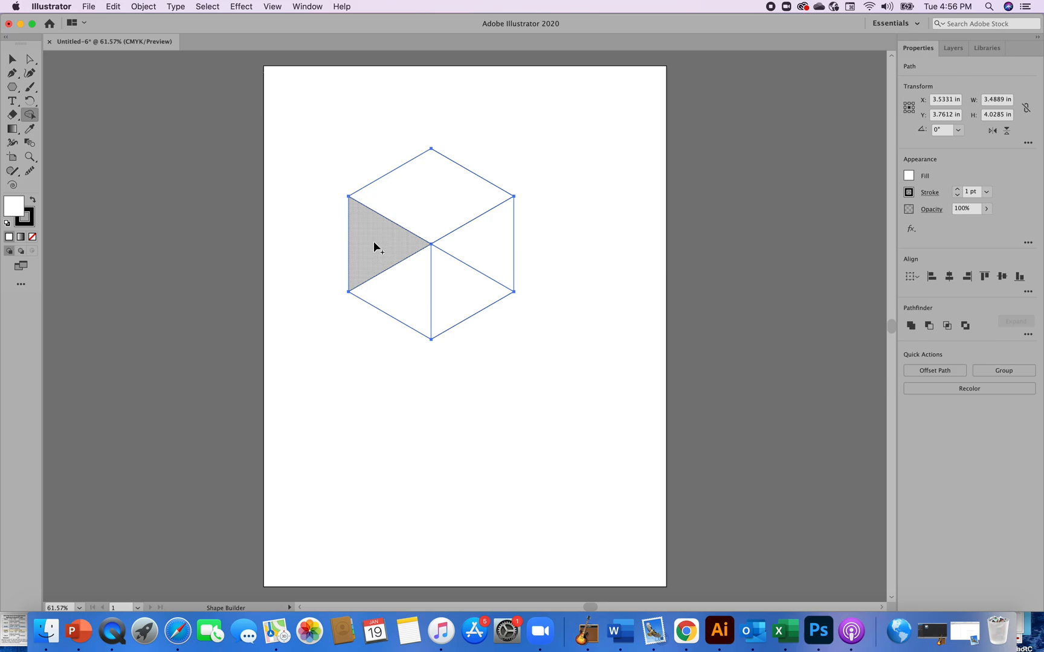
Merge the two left triangles into one rhombus and the two right triangles into another with the Shape Builder tool
left_click_drag(373, 242, 403, 285)
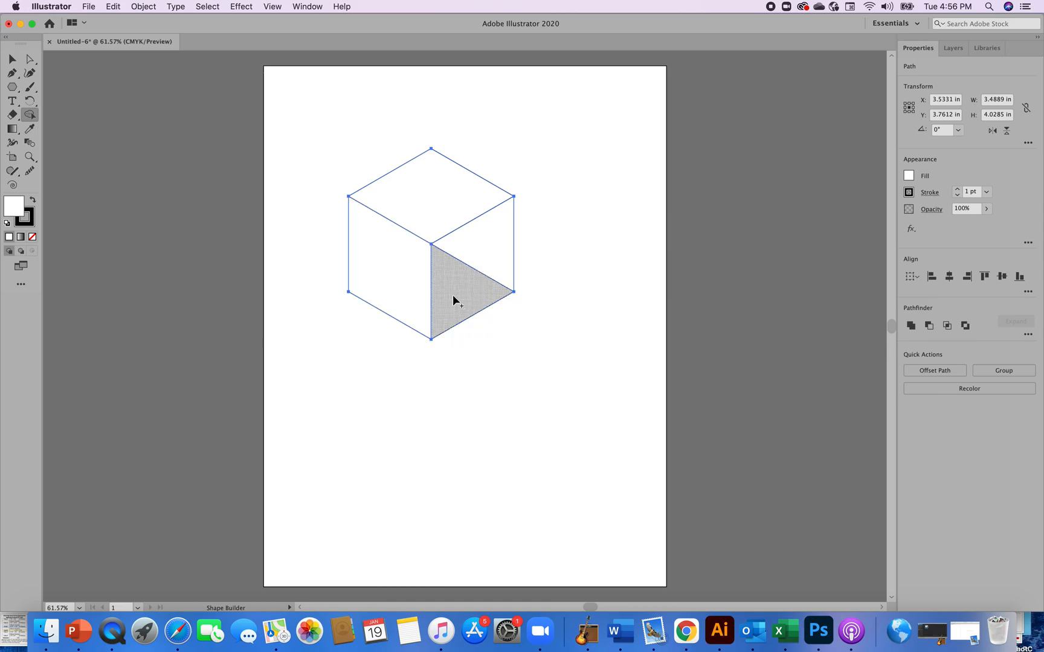
left_click_drag(461, 281, 485, 250)
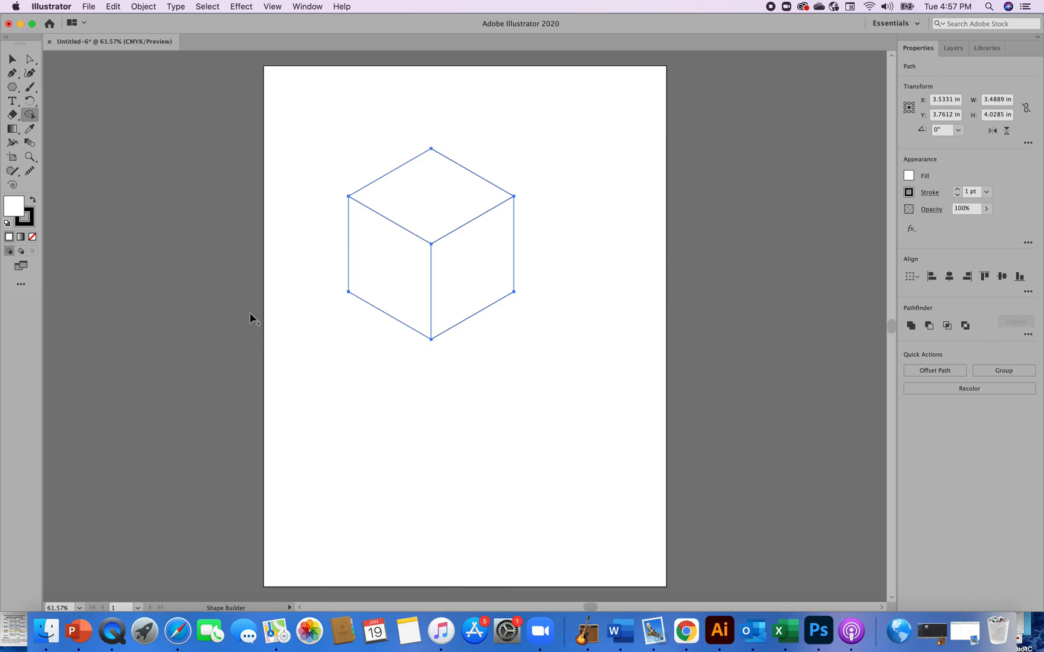
key("v")
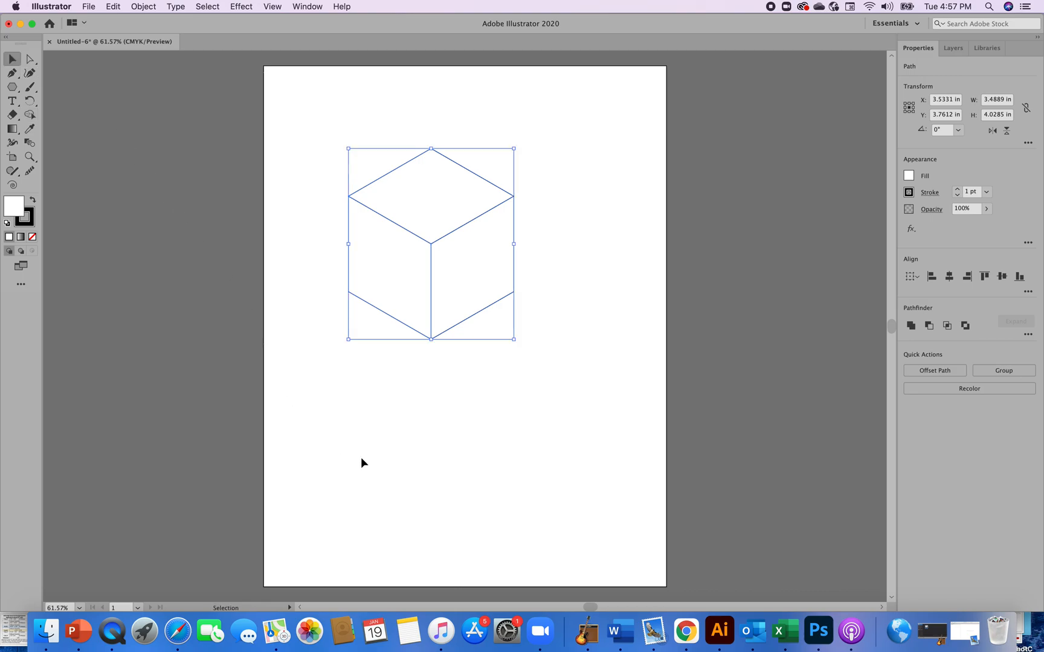
left_click(386, 463)
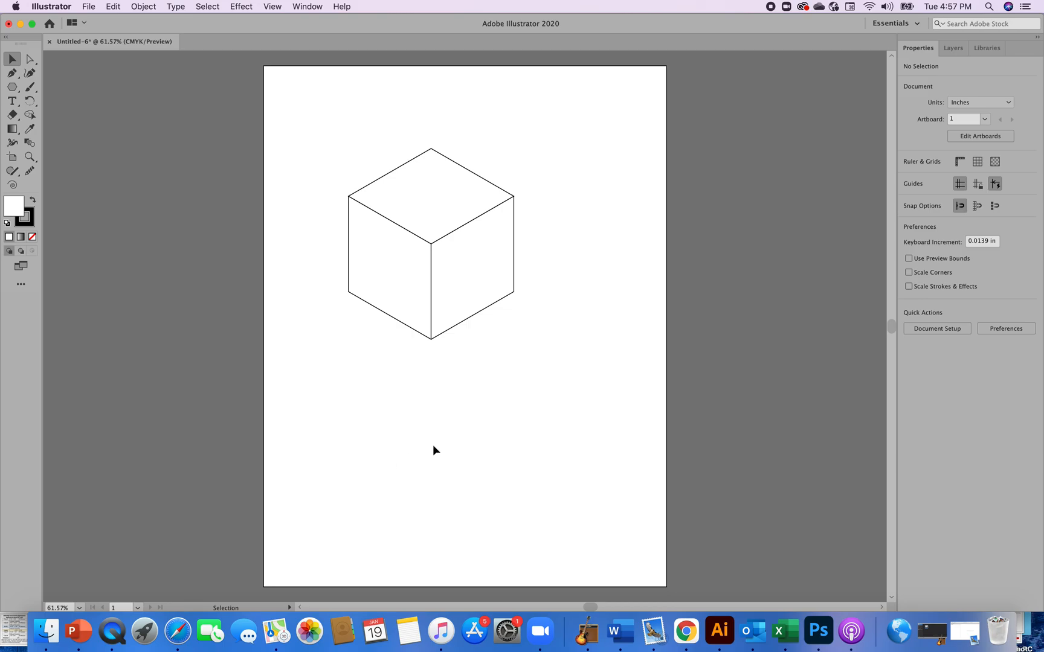
Fill the cube's right face with a dark teal picked from the color spectrum
left_click(464, 291)
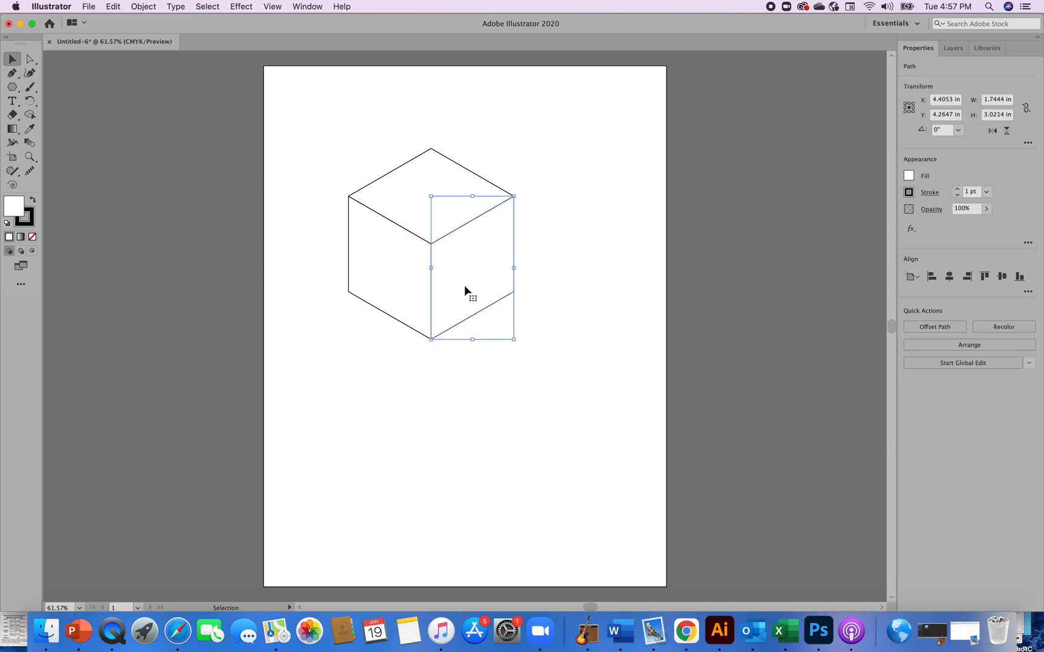
left_click(909, 177)
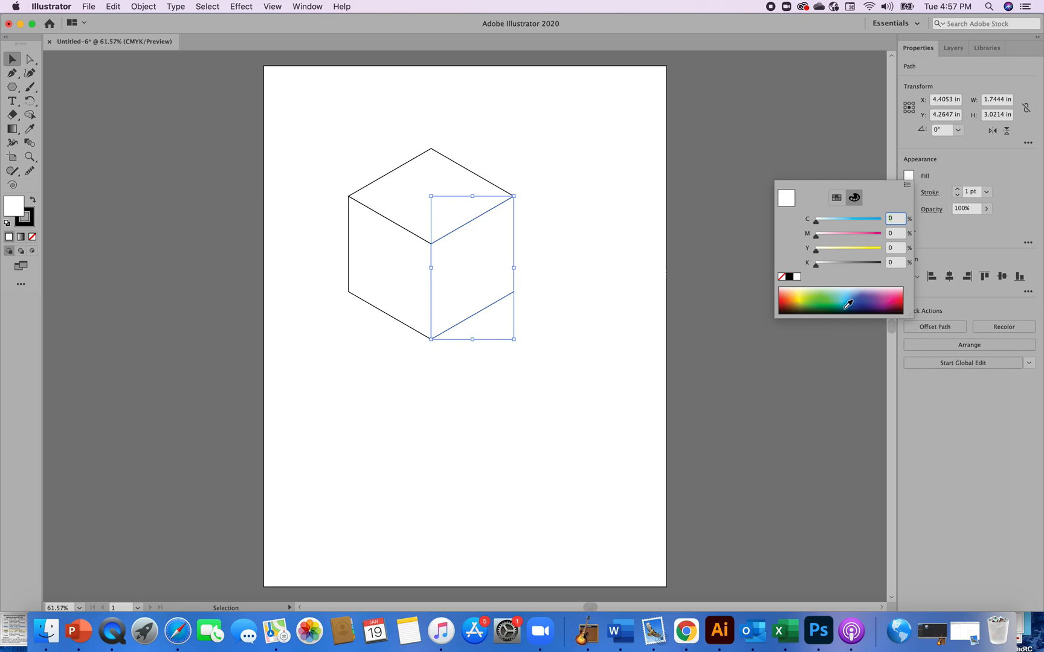
left_click(848, 304)
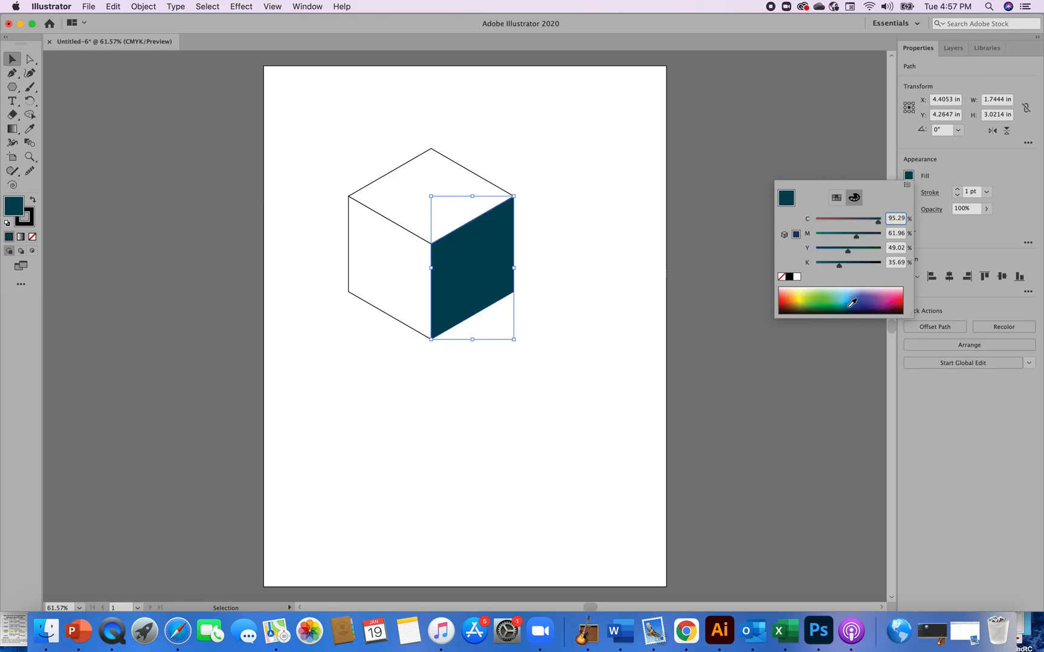
left_click(845, 306)
left_click(847, 305)
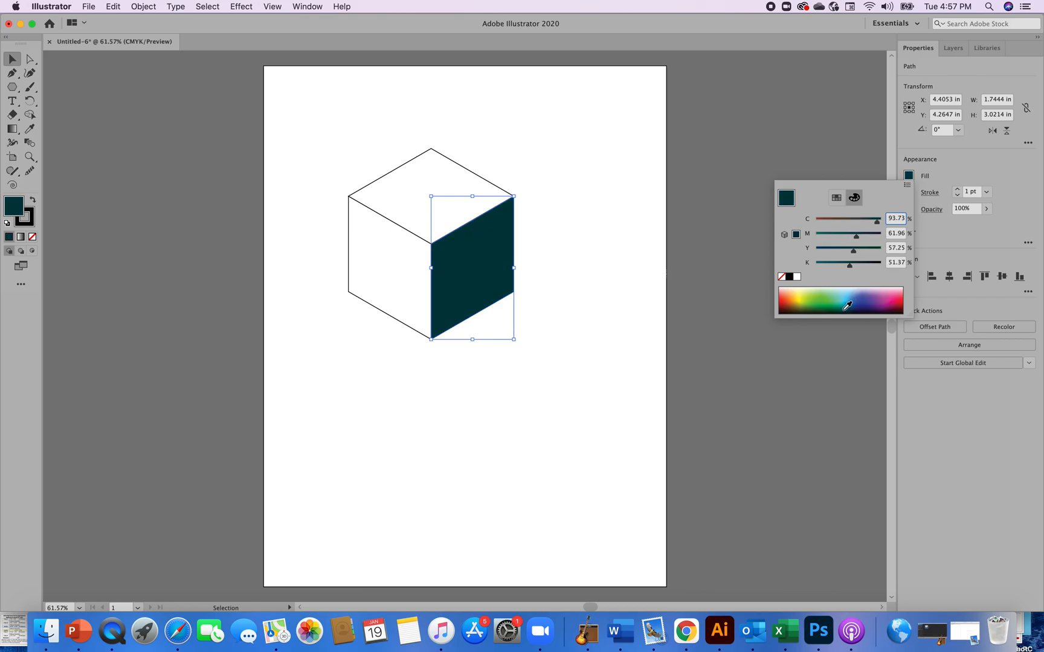
left_click(847, 303)
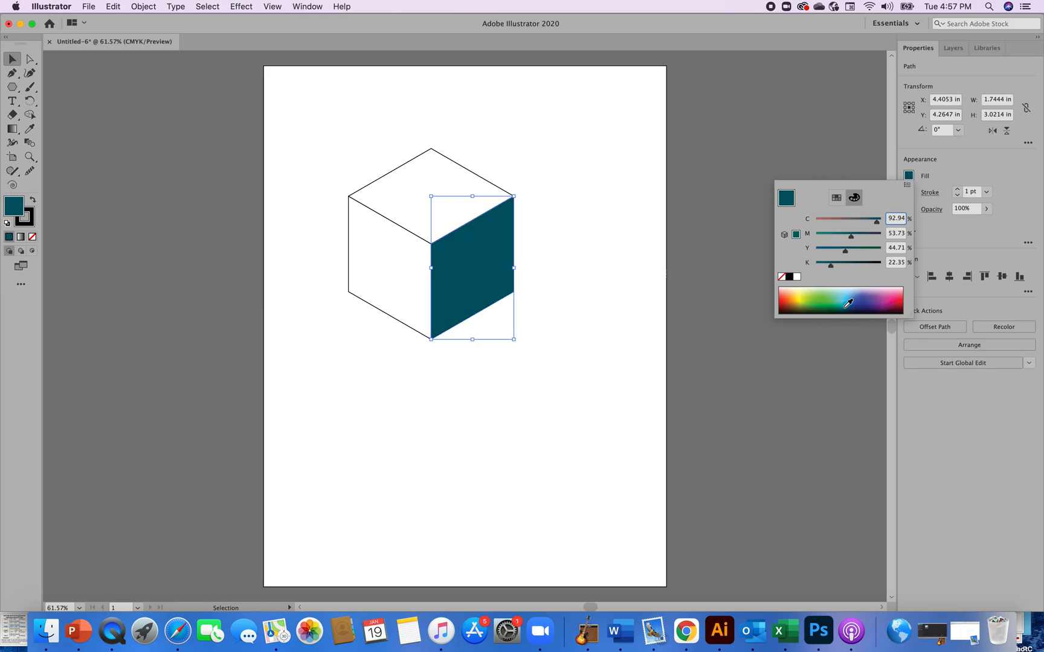
left_click(848, 303)
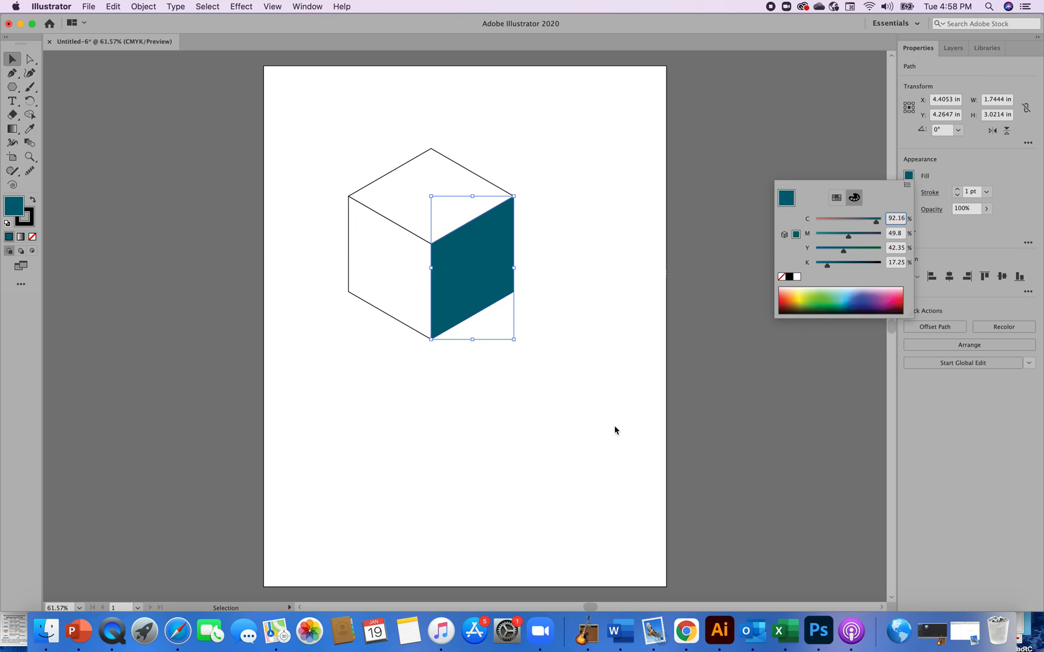
type("v")
key("Escape")
left_click(592, 396)
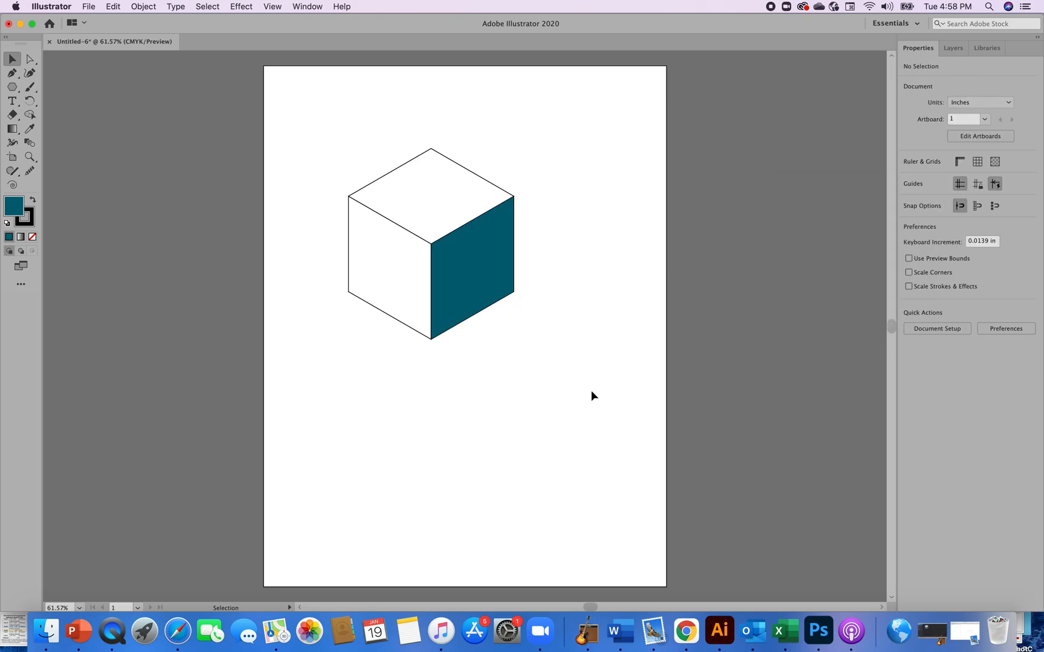
left_click(394, 269)
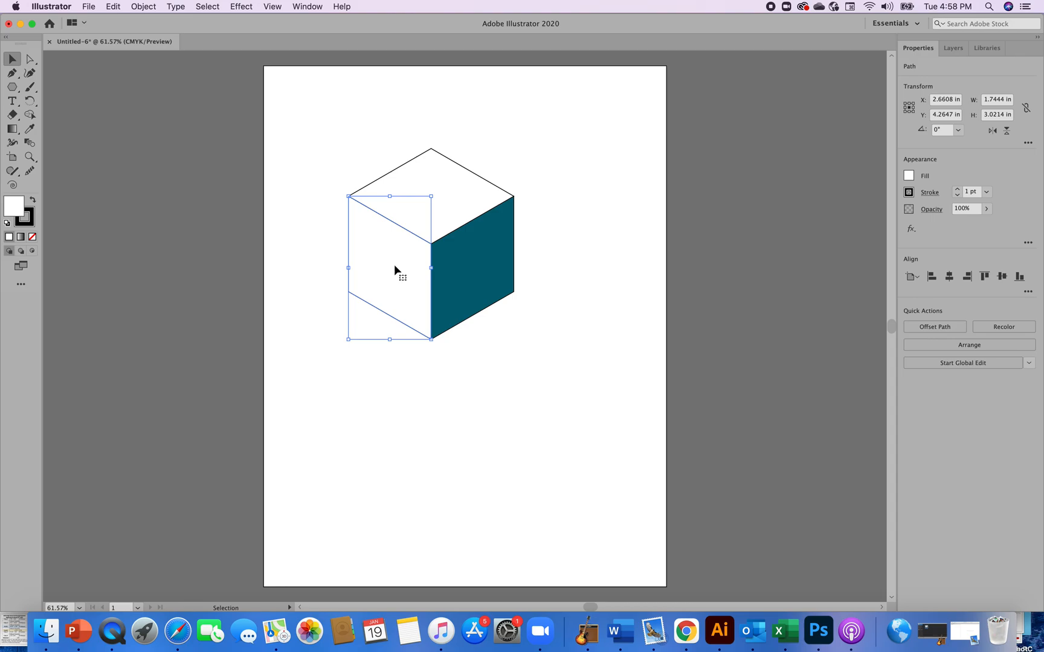
left_click(911, 177)
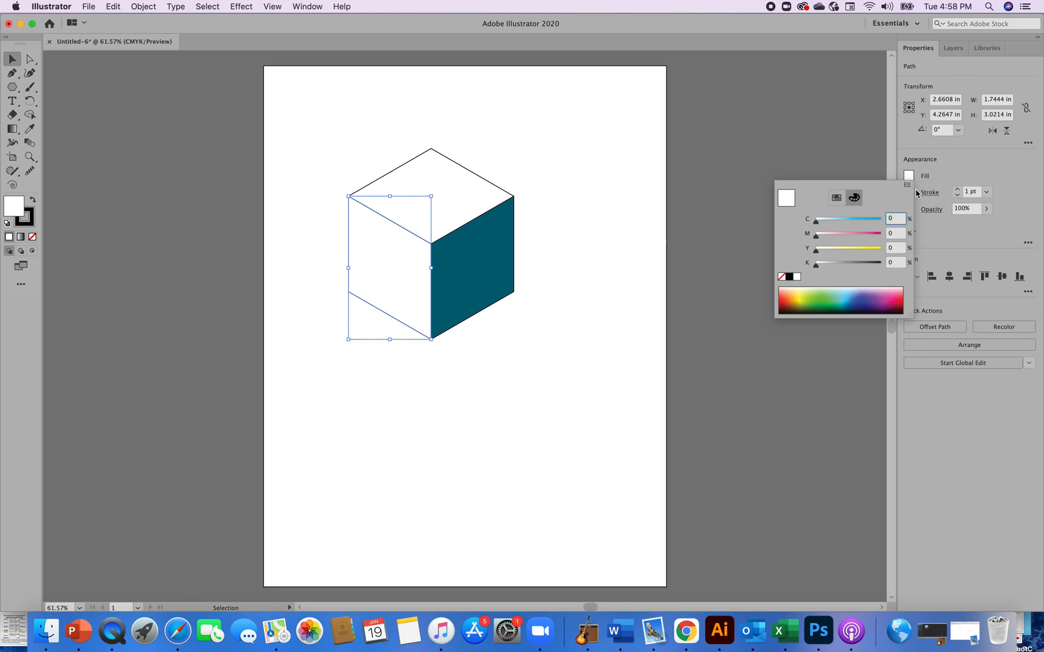
left_click(837, 201)
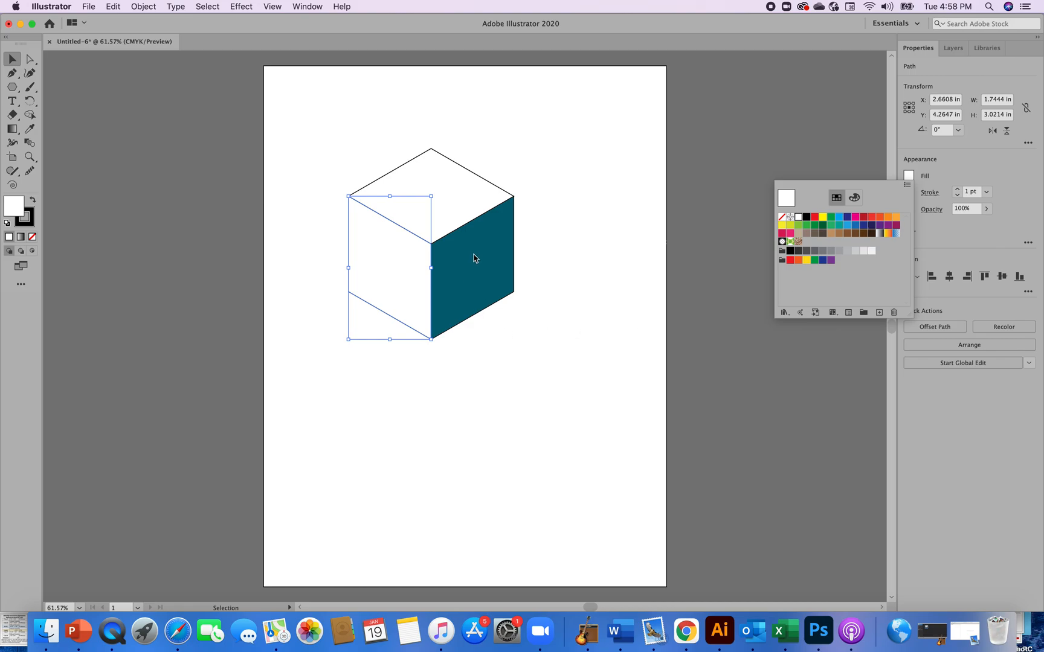
left_click(480, 271)
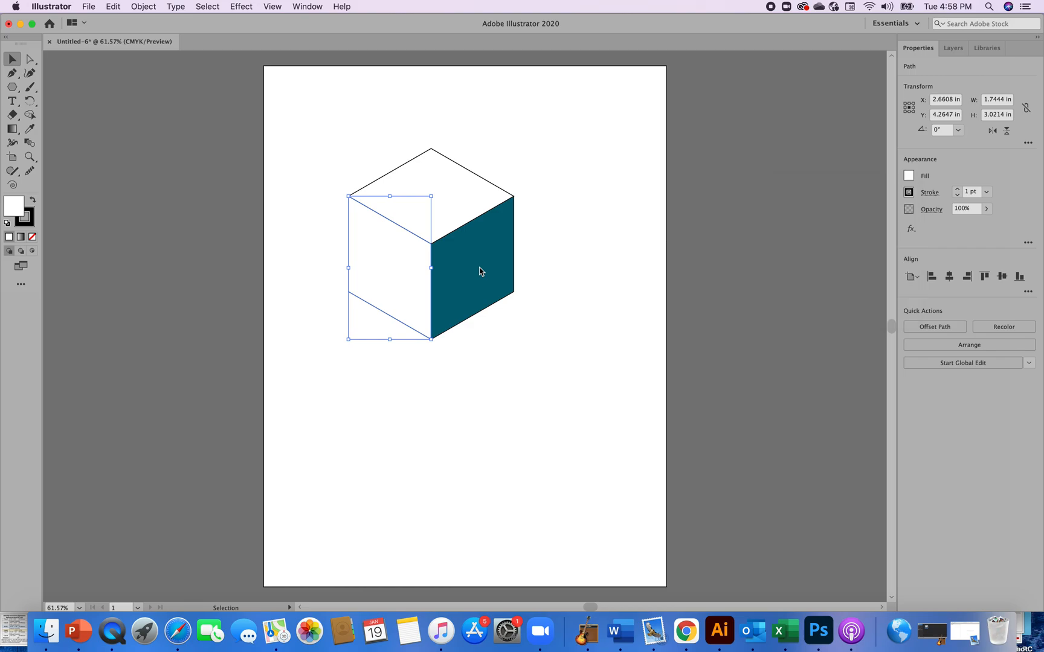
Save the right face's teal fill as a new global swatch in the Swatches panel
left_click(496, 276)
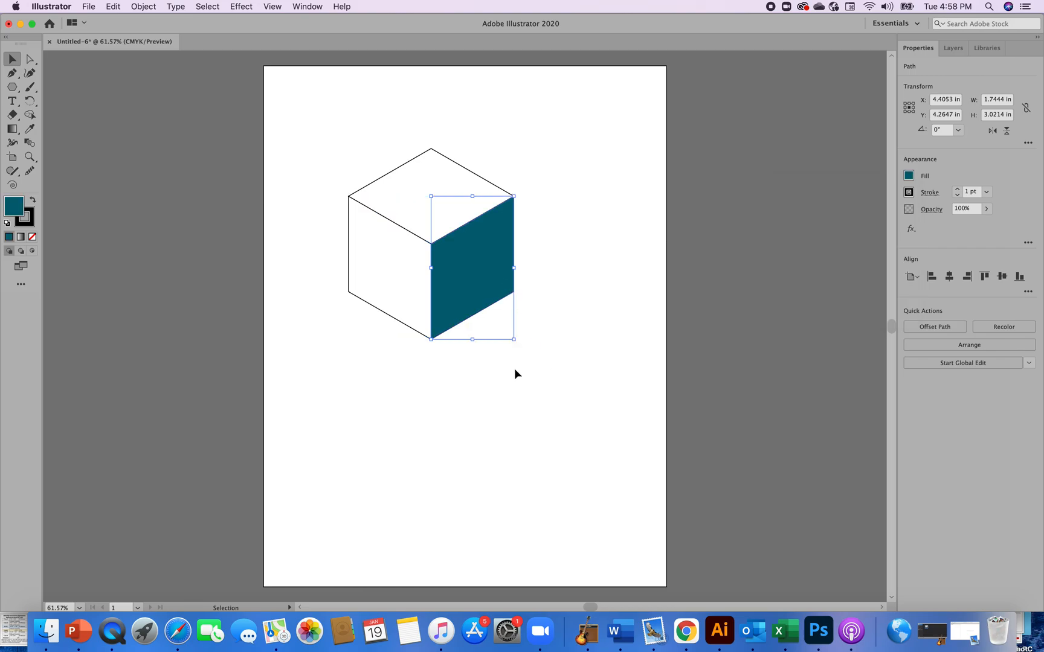
left_click(306, 7)
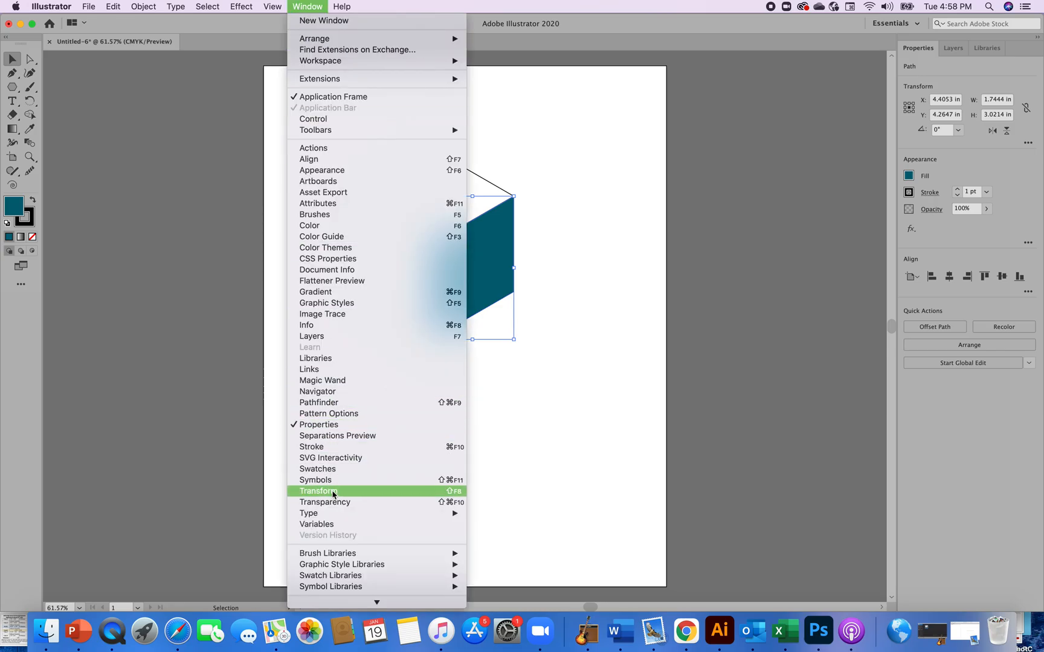
left_click(317, 469)
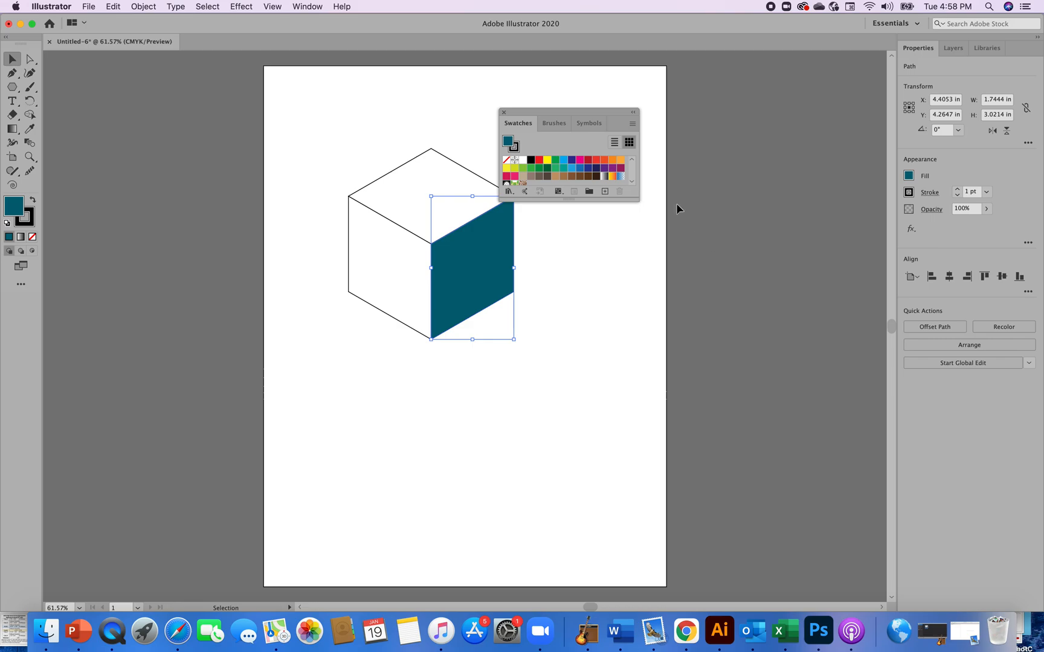
left_click_drag(633, 124, 832, 123)
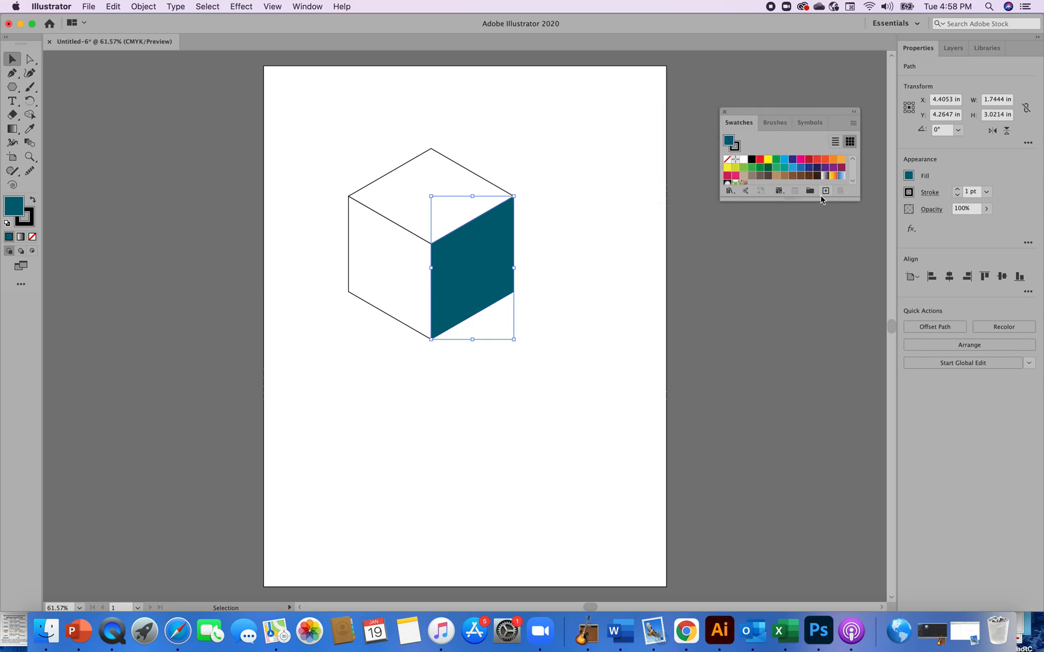
left_click(825, 193)
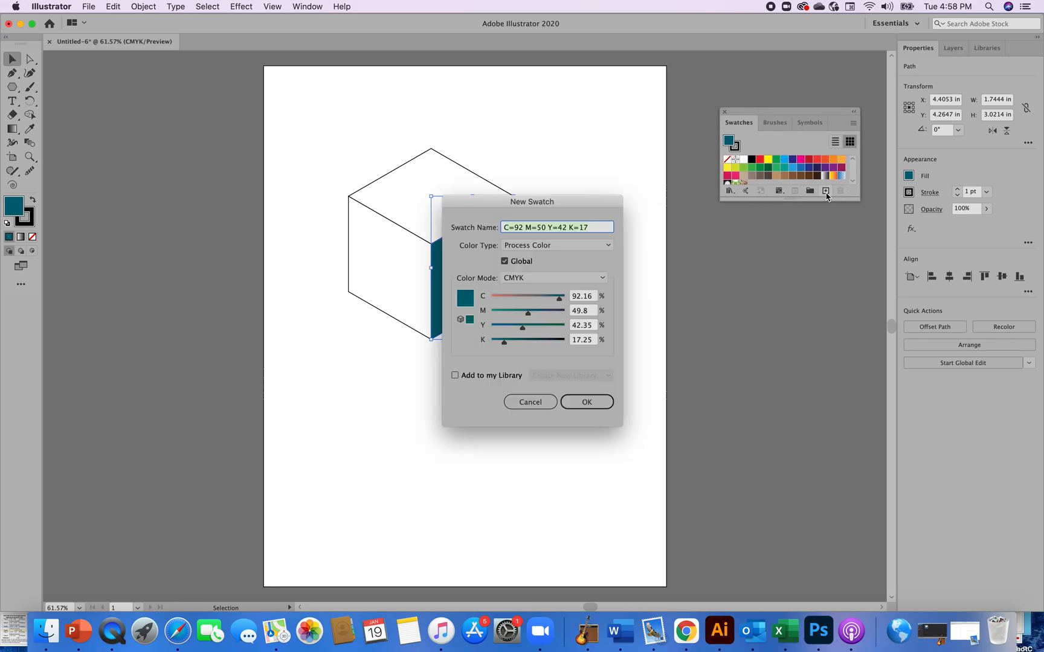
left_click_drag(598, 202, 816, 231)
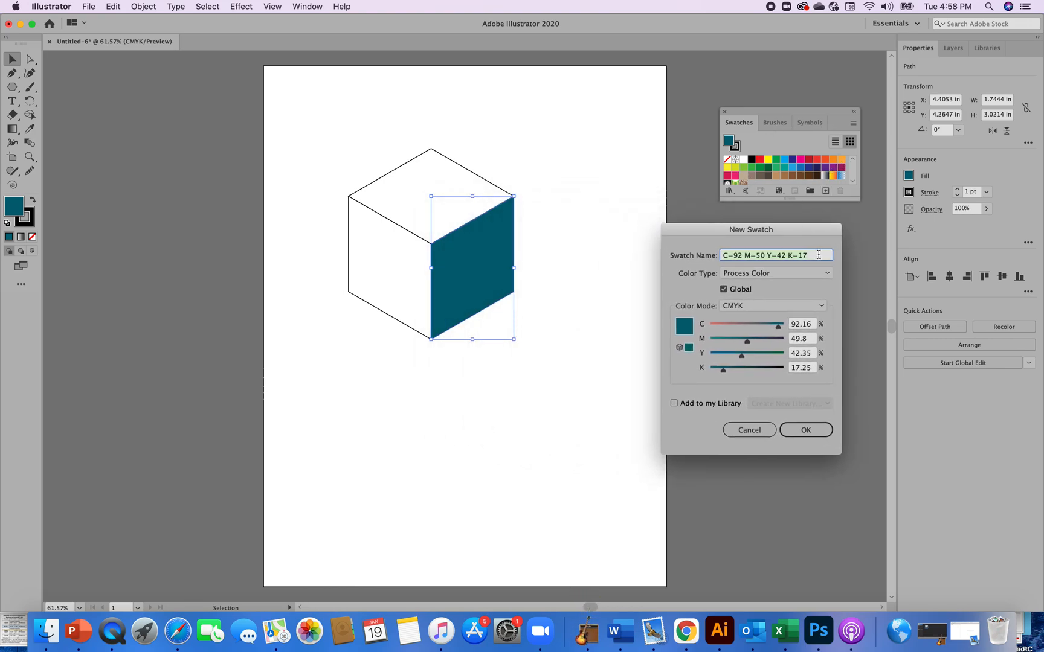
key("BackSpace")
left_click(804, 430)
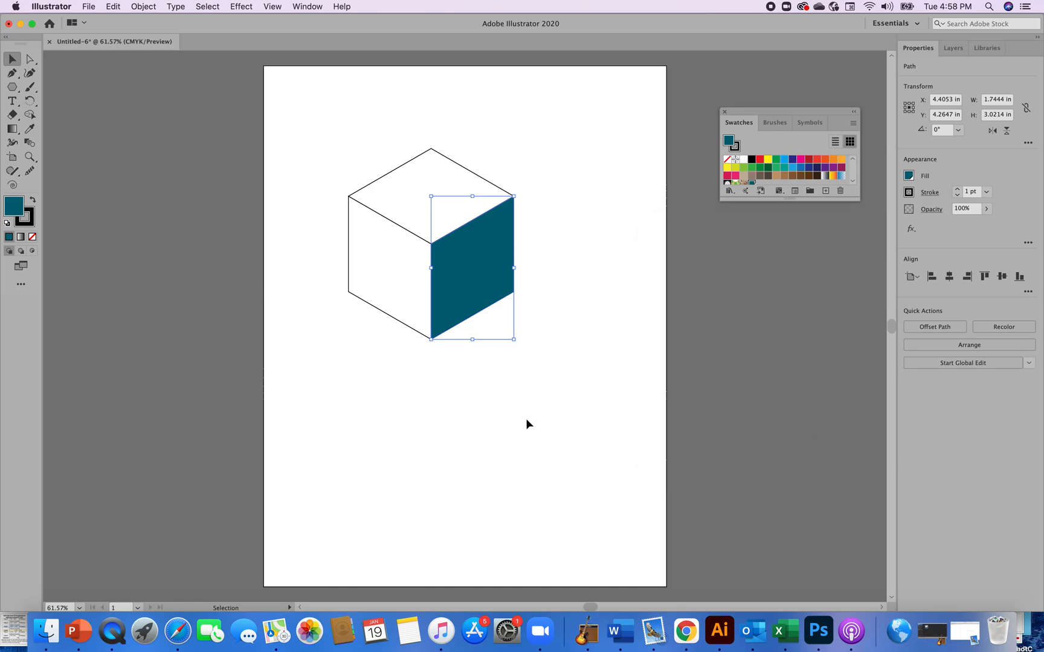
Fill the cube's left face with the new teal swatch
left_click(386, 269)
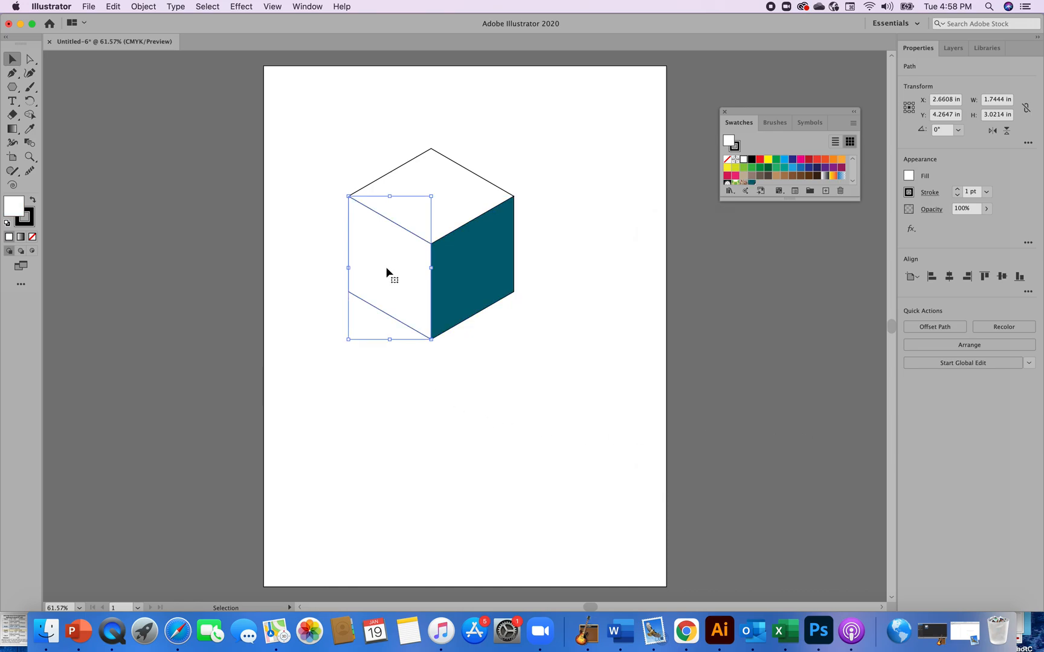
left_click(852, 181)
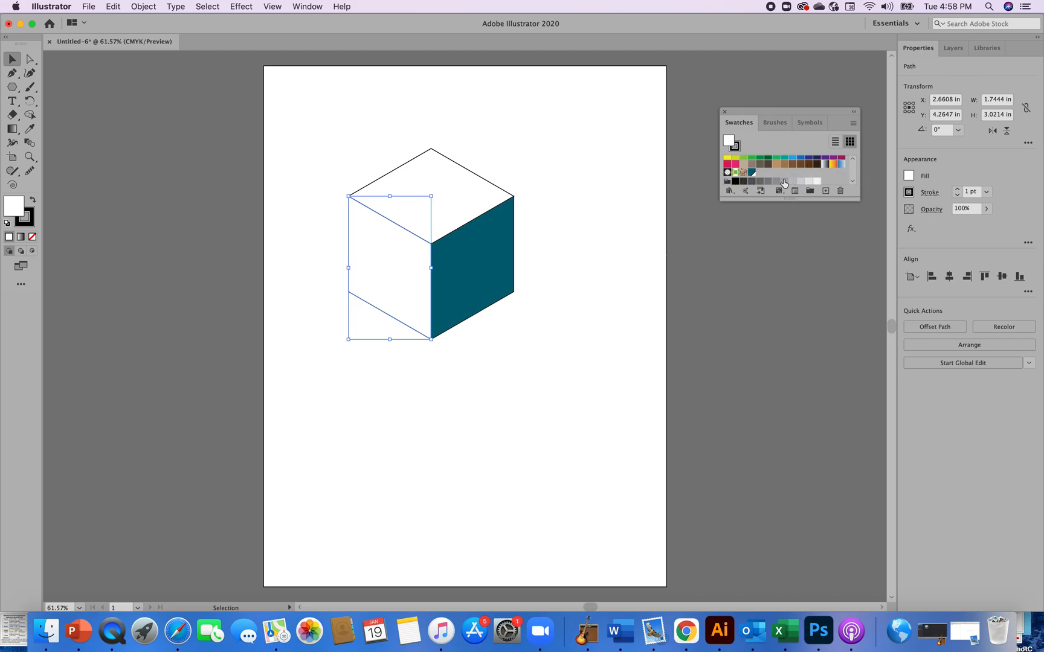
left_click(752, 174)
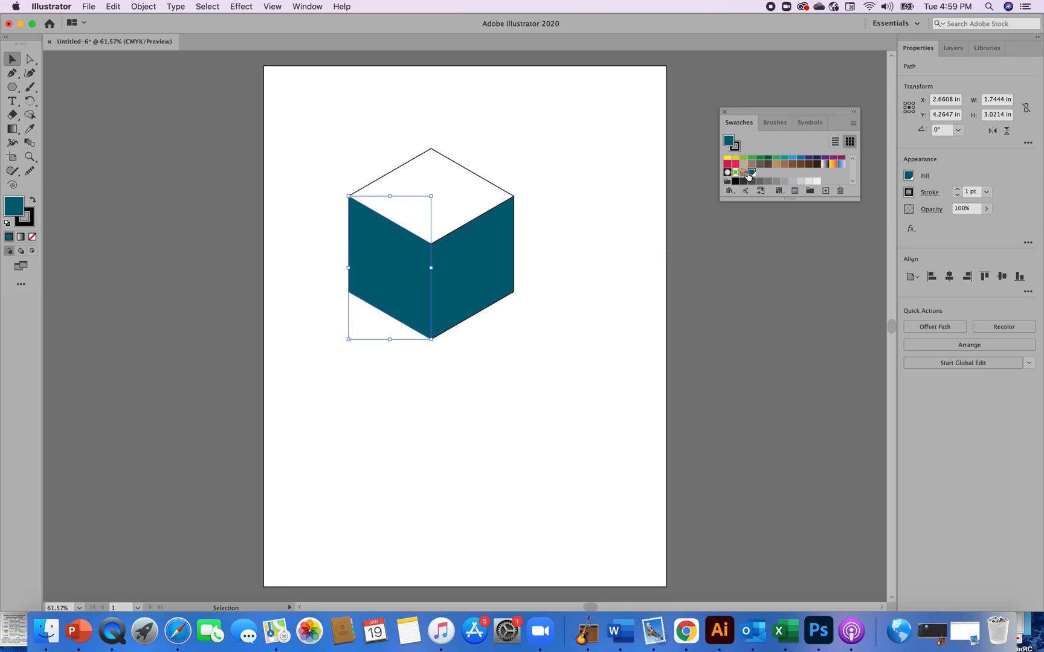
Try a 53% tint of the teal swatch on the left face before restoring it to 100%
left_click(909, 177)
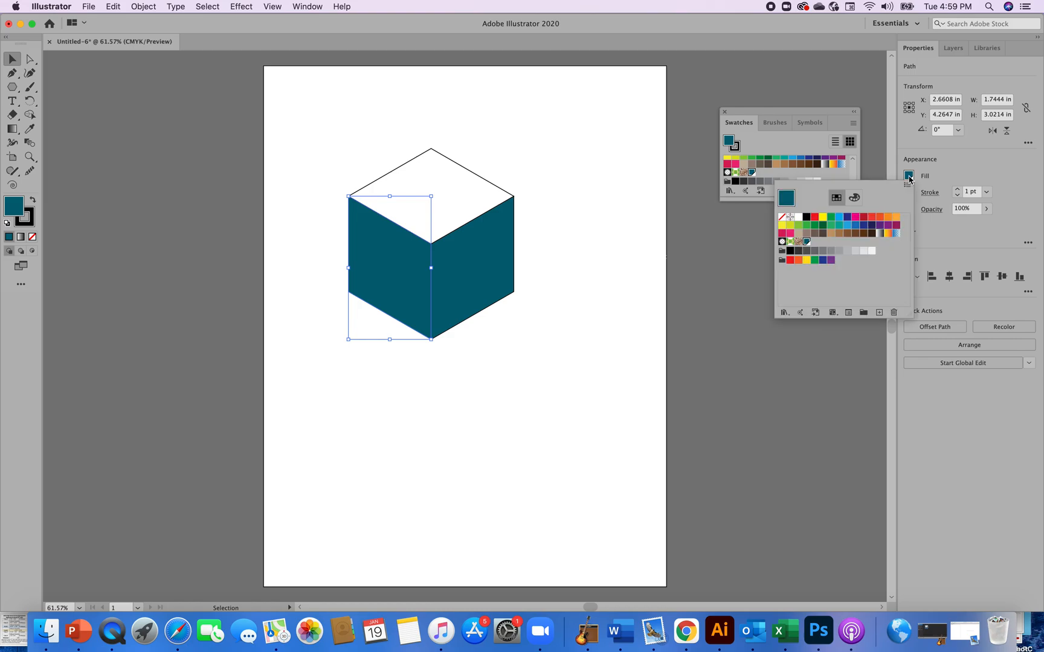
left_click(855, 198)
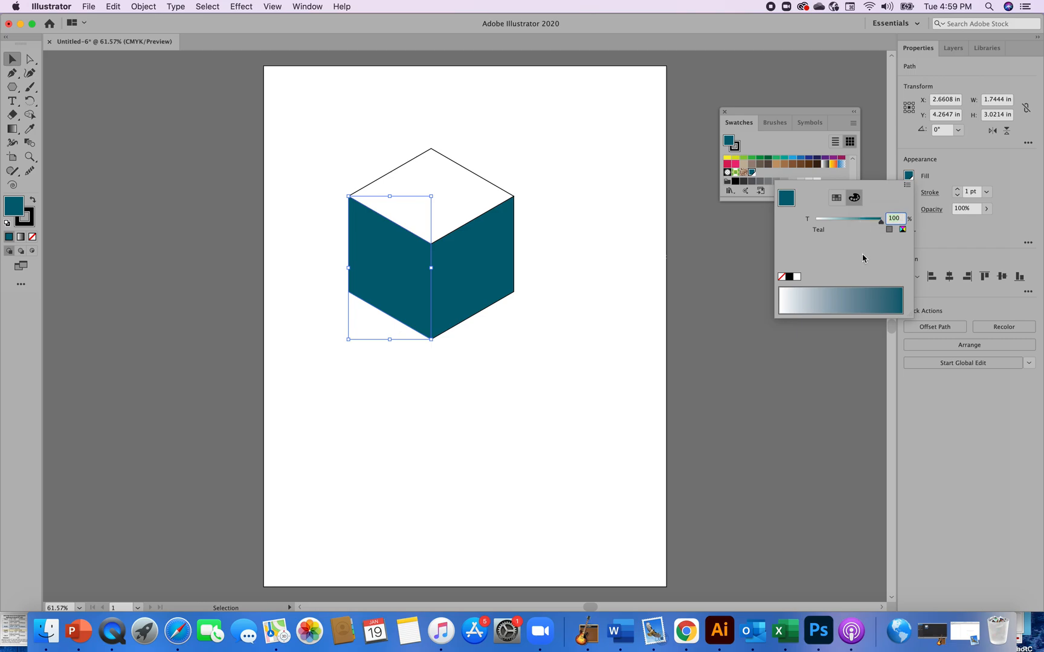
left_click_drag(881, 222, 850, 225)
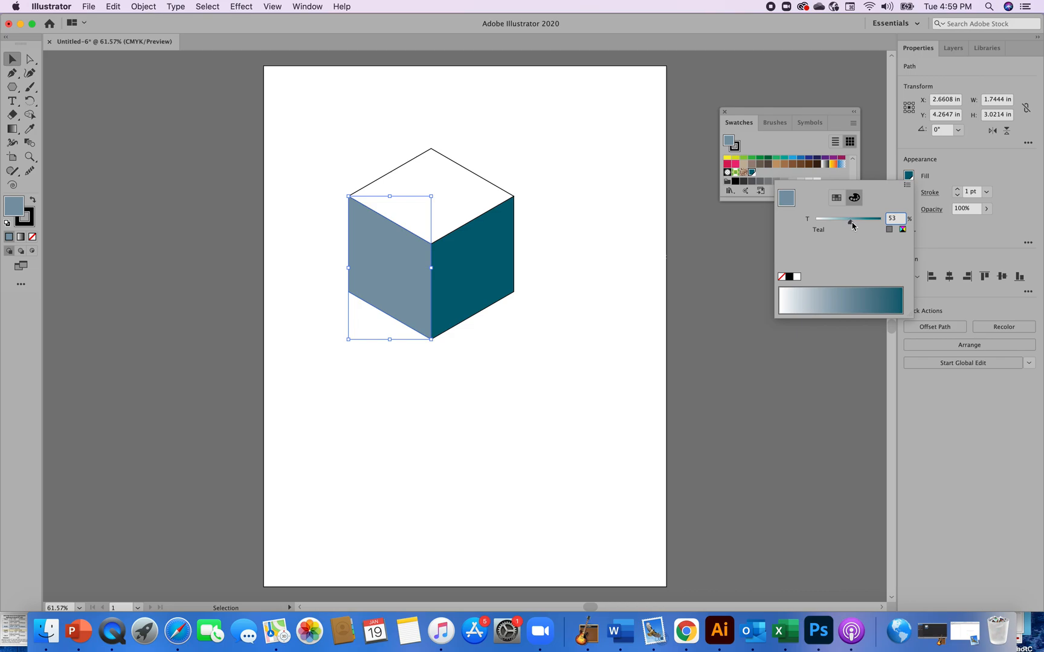
left_click_drag(850, 224, 881, 224)
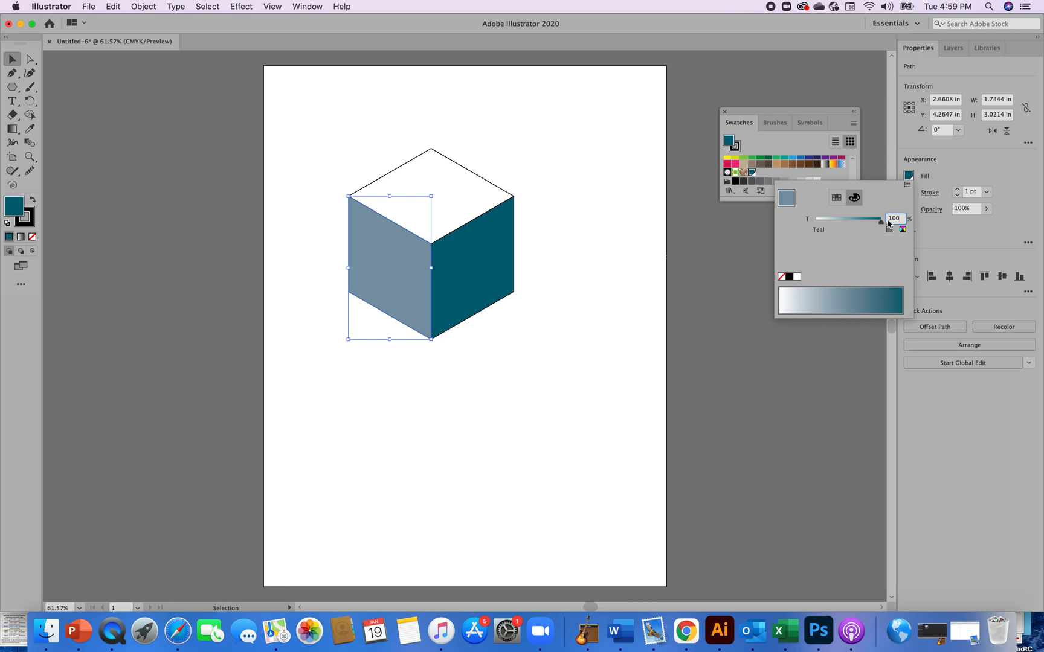
left_click(738, 286)
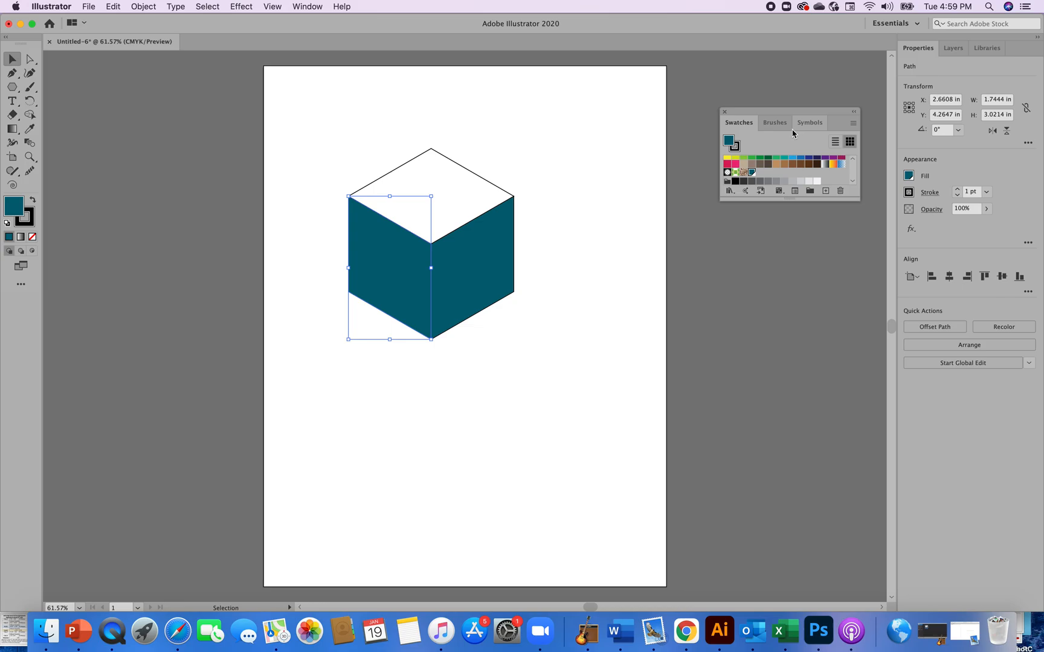
Open the Color panel in CMYK mode and set the left face's K value to 0
left_click(307, 6)
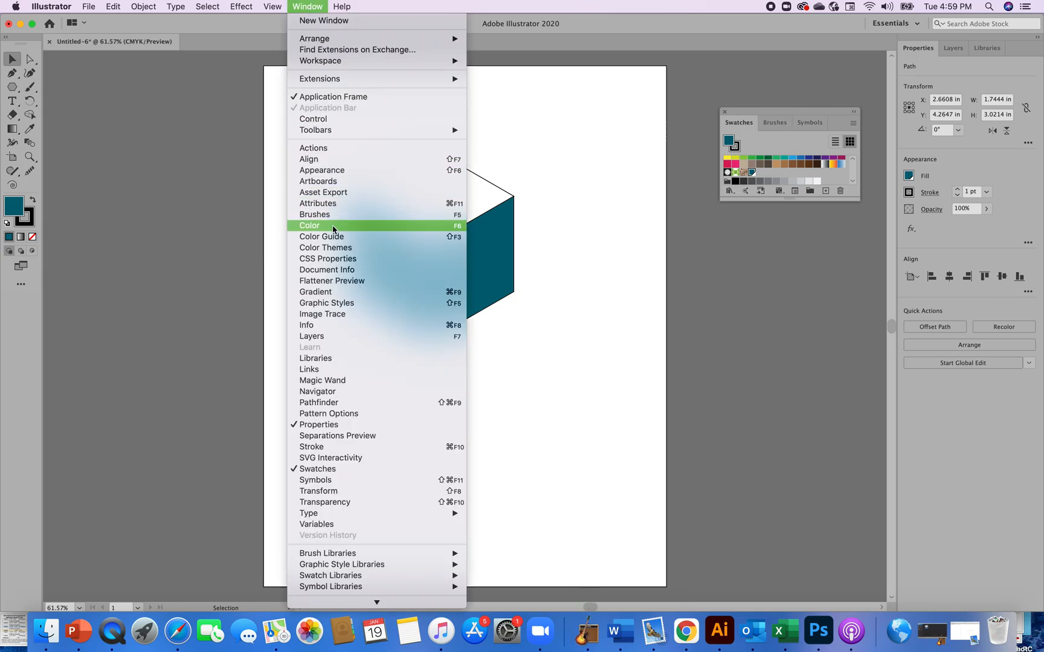
left_click(332, 227)
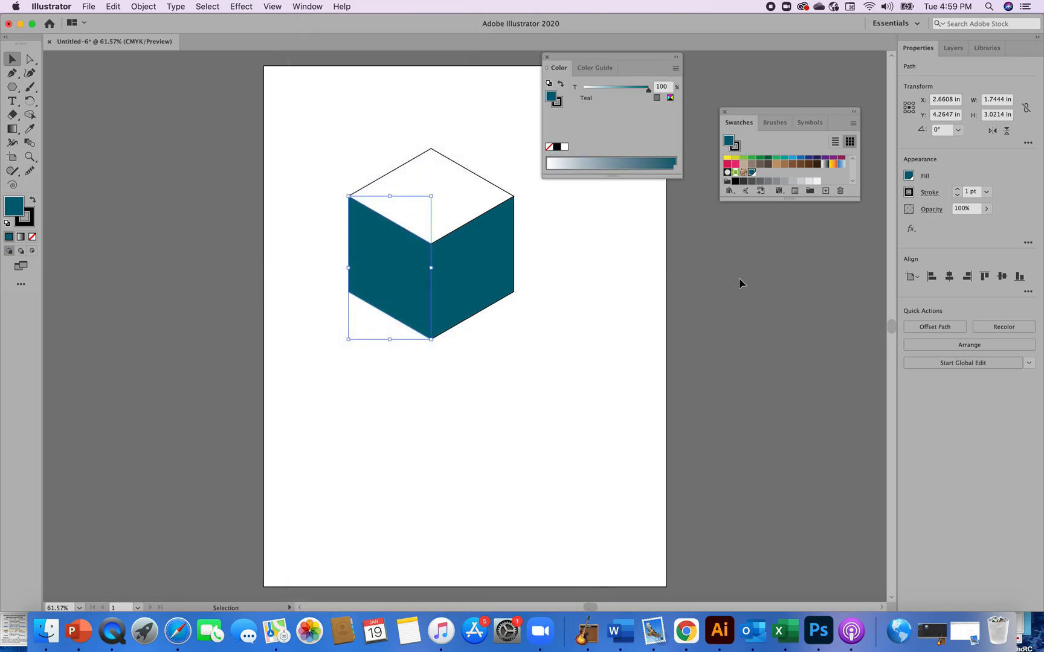
left_click(675, 68)
left_click(707, 122)
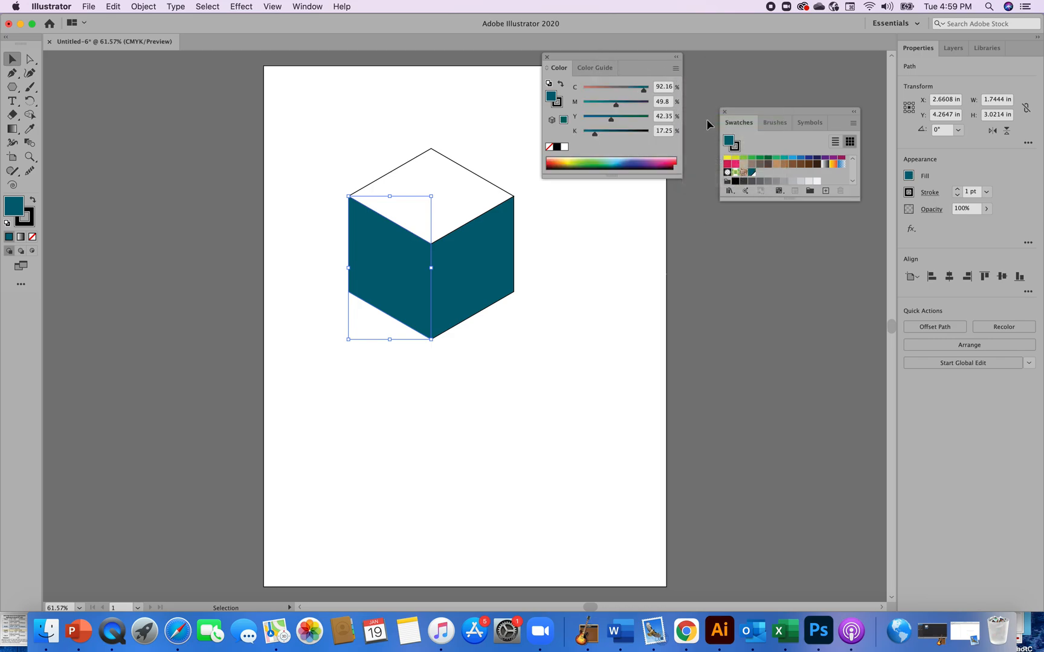
left_click_drag(637, 59, 806, 224)
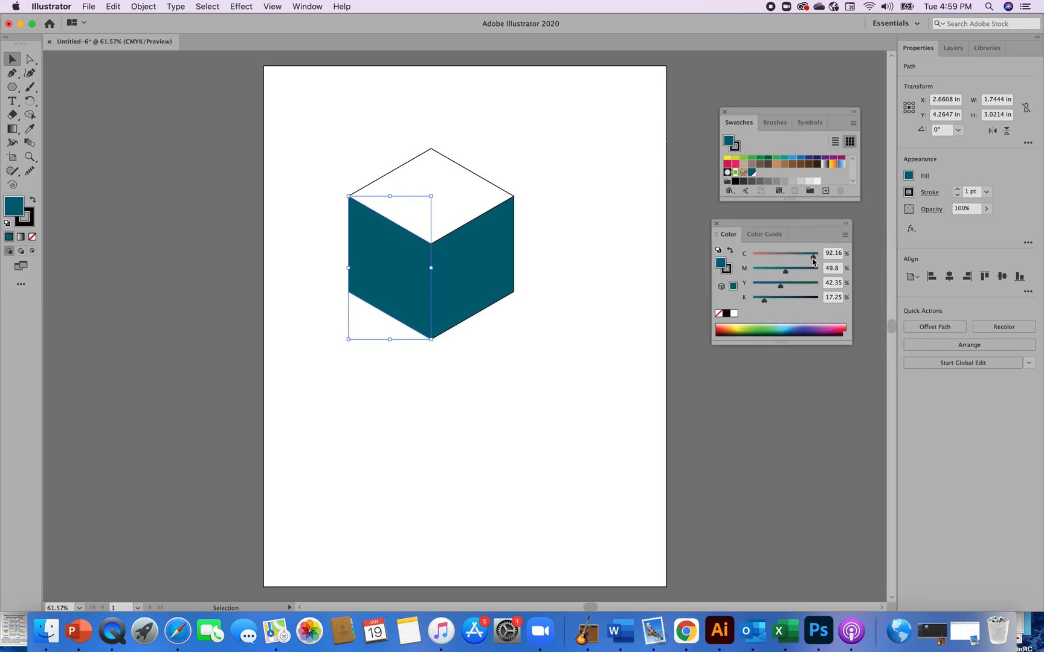
left_click_drag(764, 302, 750, 305)
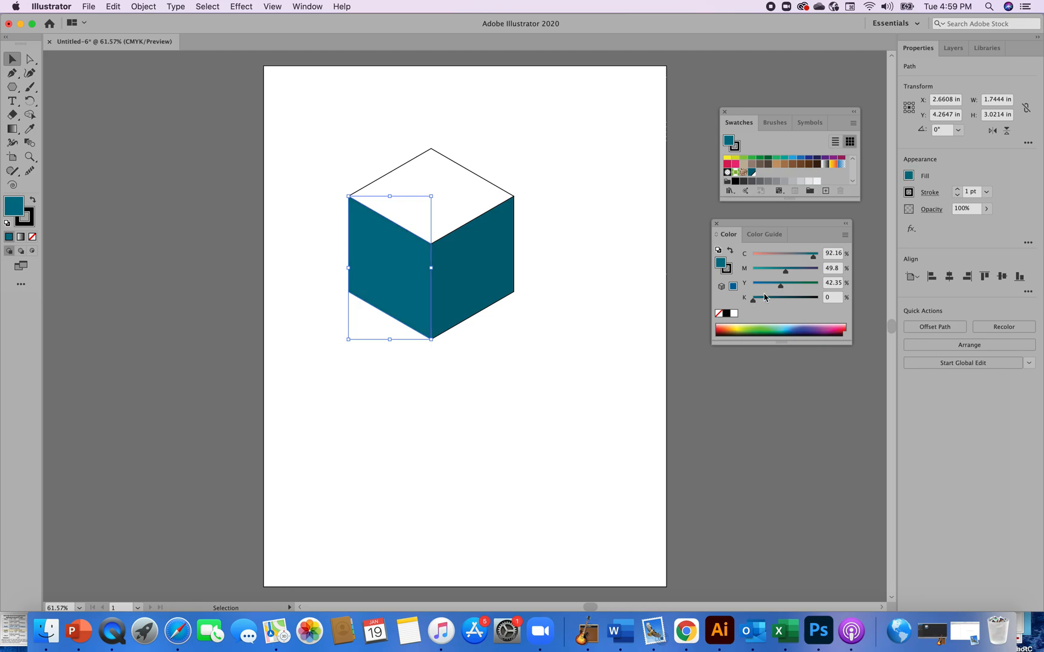
Lighten the left face's colour to C 59, M 27, Y 18, K 0
left_click_drag(813, 257, 771, 275)
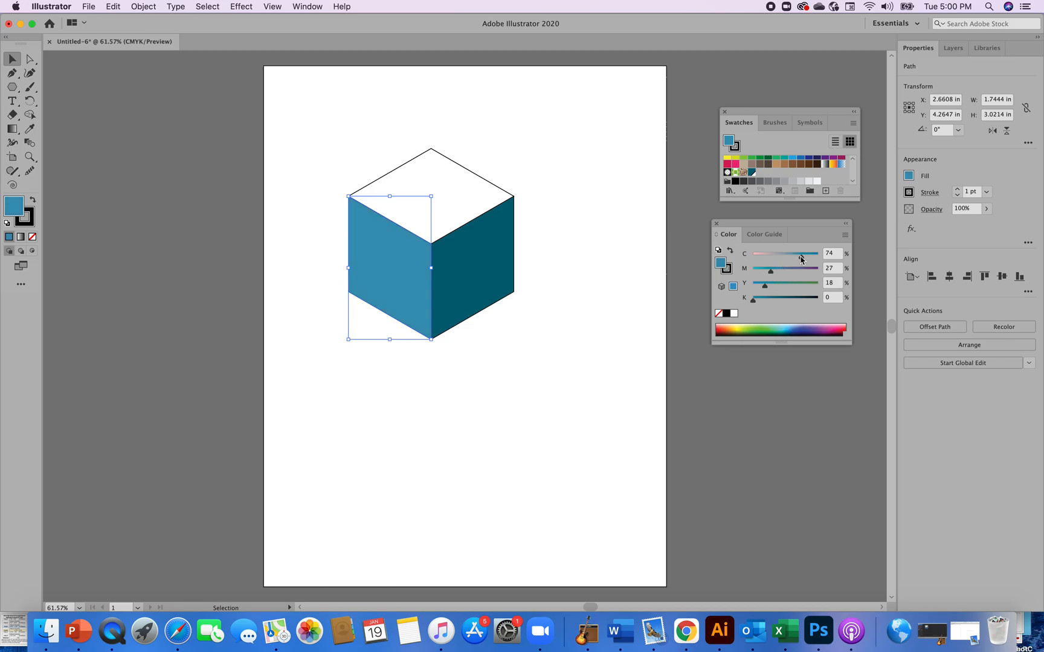
left_click_drag(802, 257, 772, 277)
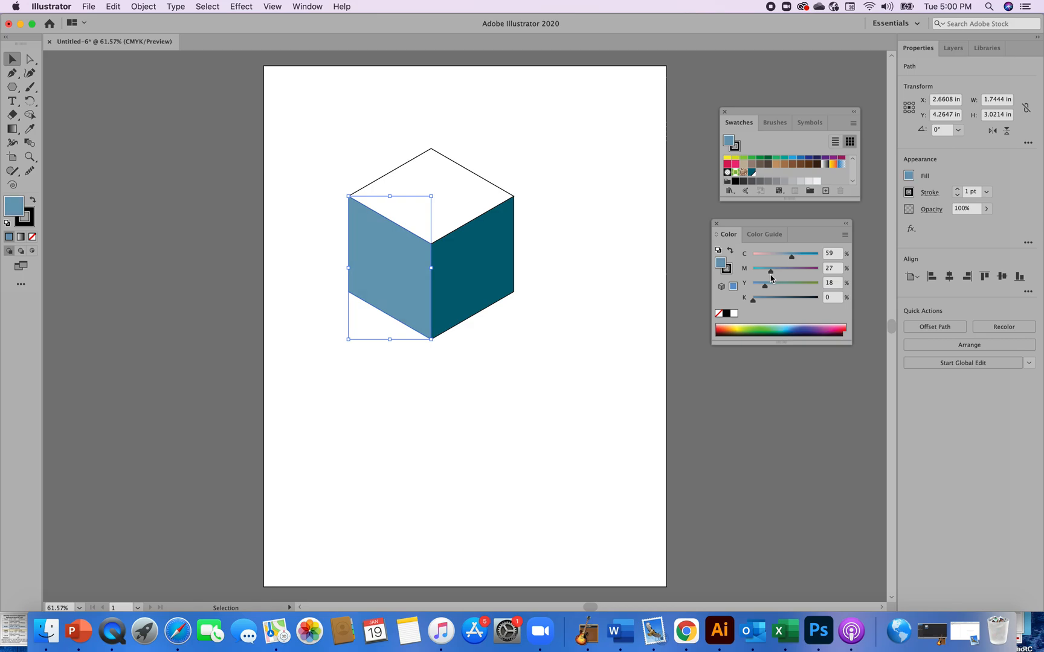
left_click(611, 399)
Fill the cube's top face with the teal swatch at a 32% tint
left_click(453, 206)
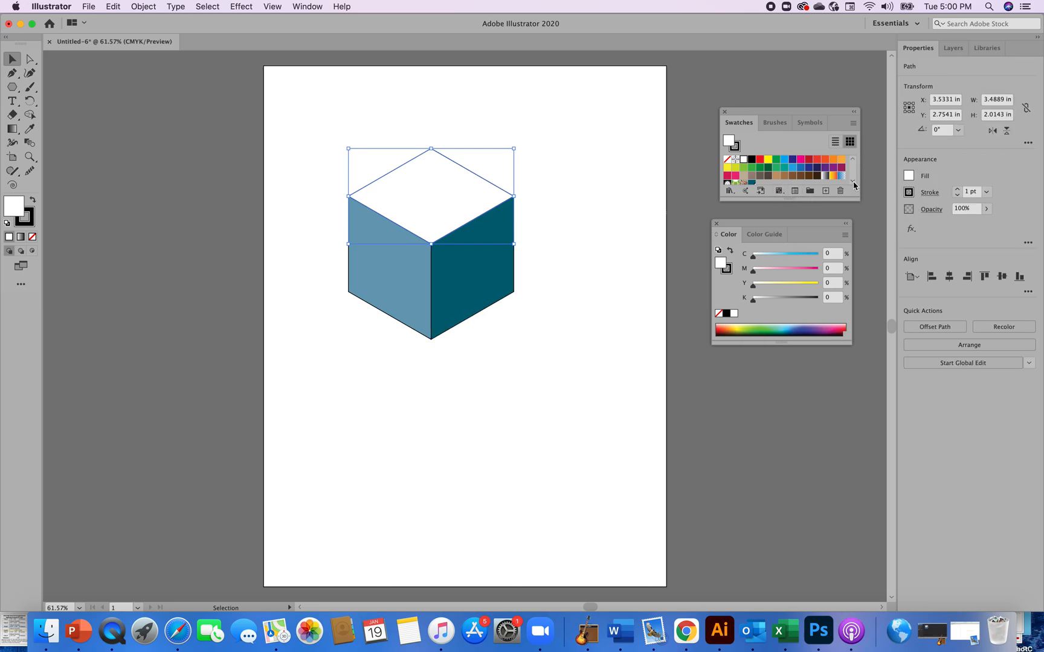
left_click(751, 183)
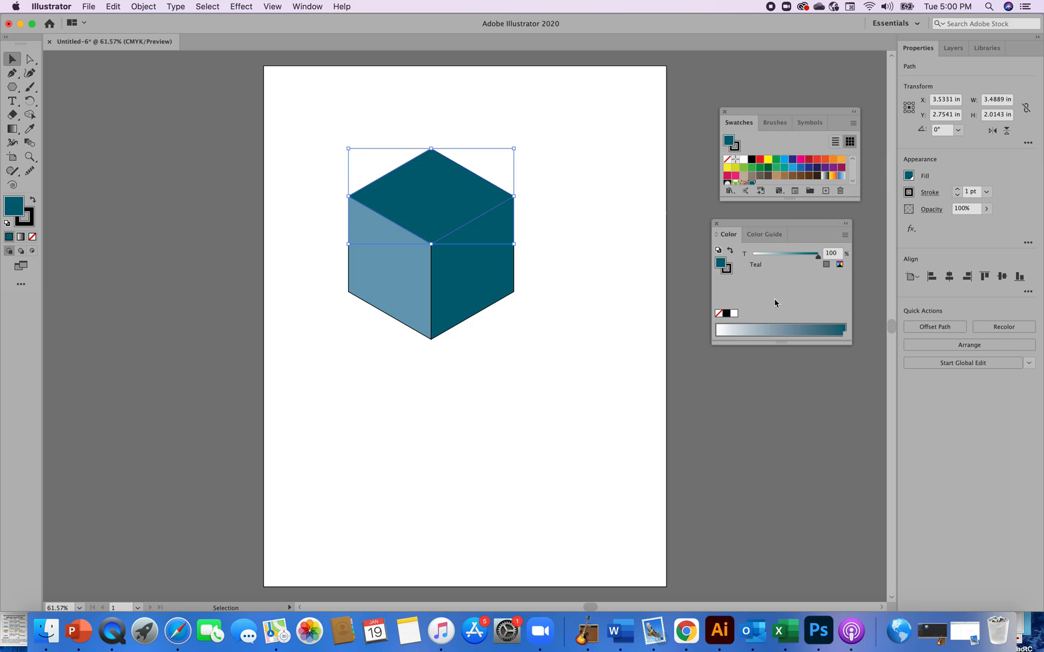
left_click_drag(818, 256, 771, 264)
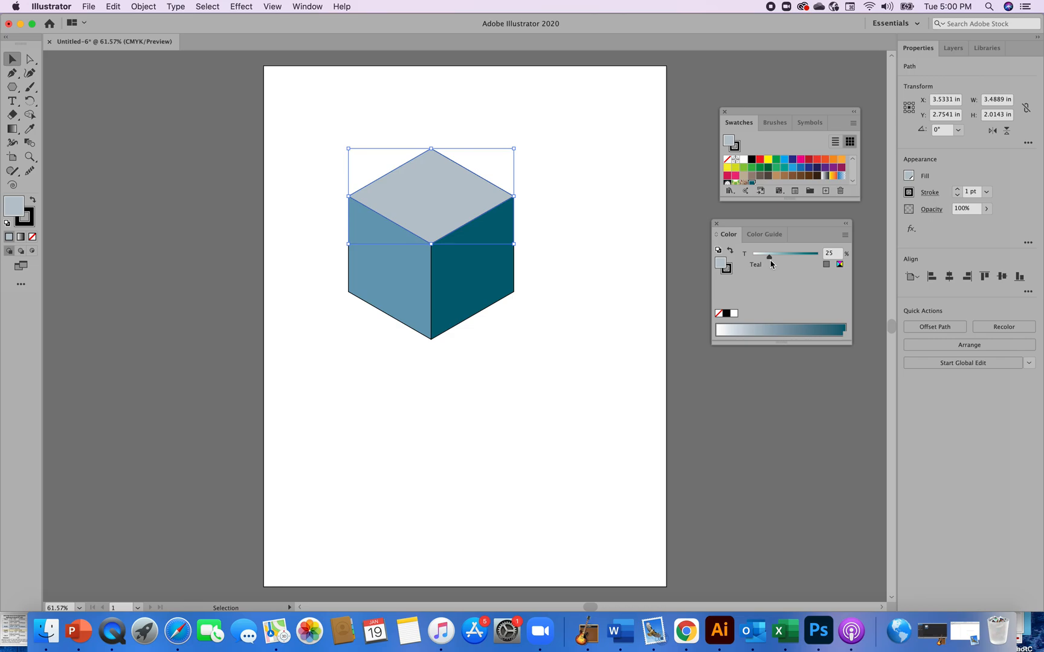
left_click_drag(769, 257, 774, 258)
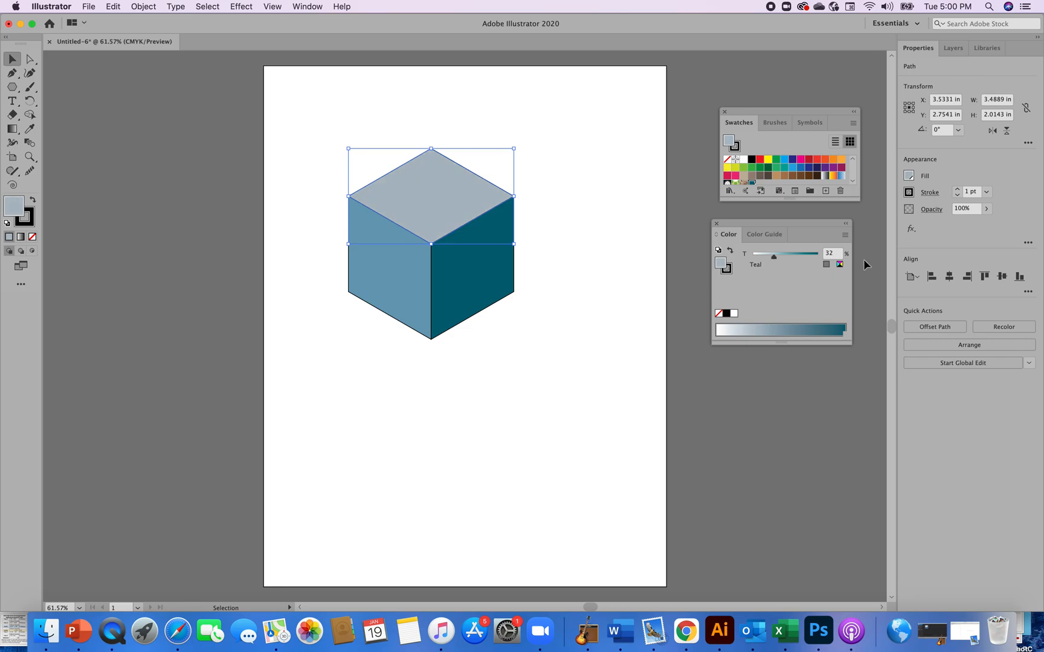
Convert the top face's tint to CMYK and set it to C 39, M 19, K 0
left_click(839, 265)
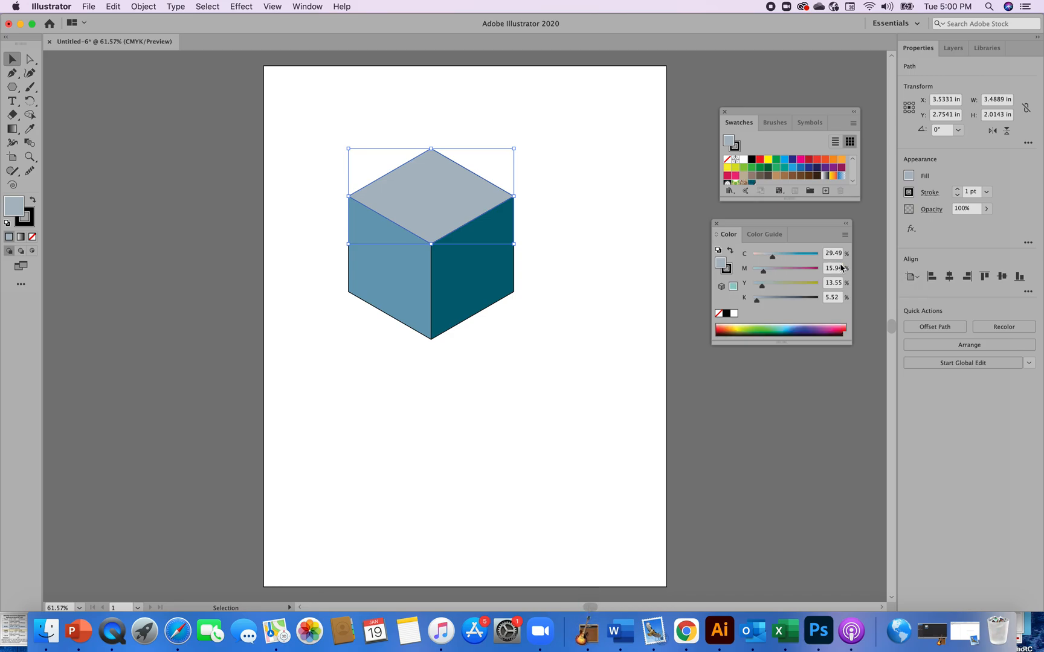
left_click_drag(757, 304, 747, 306)
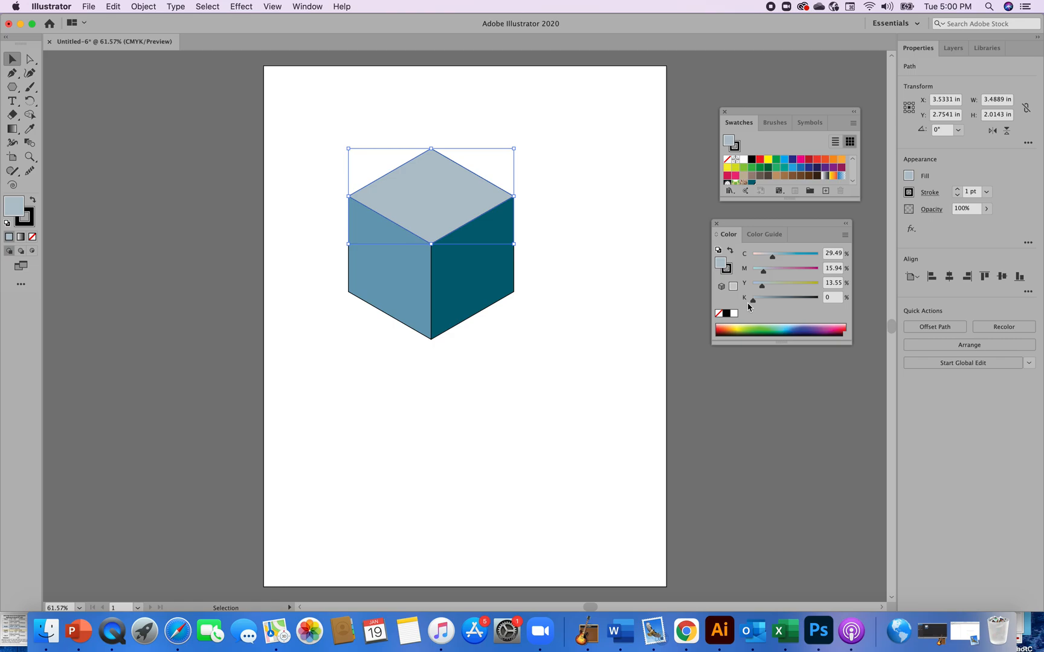
left_click_drag(764, 275, 781, 261)
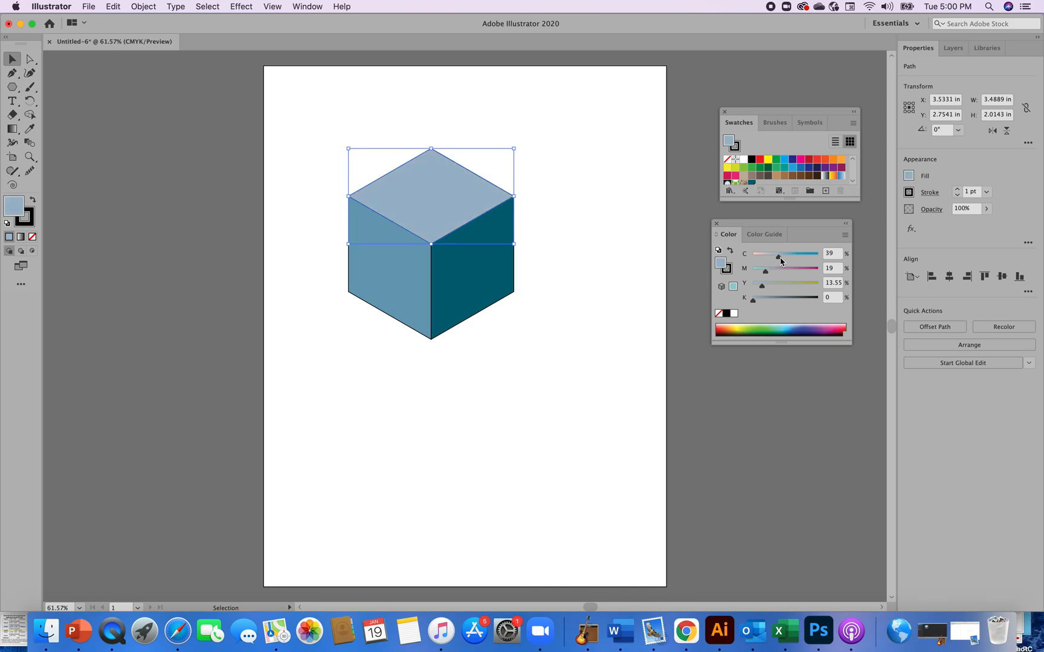
left_click(520, 467)
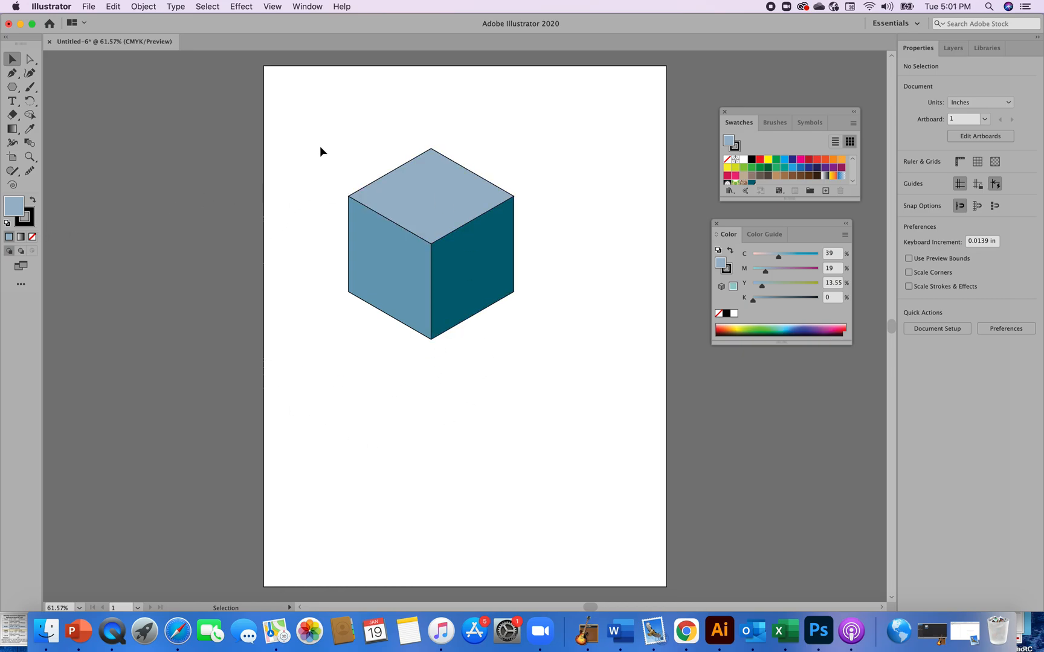
Give all three cube faces a white stroke of 6 pt
left_click_drag(326, 122, 550, 338)
left_click(31, 225)
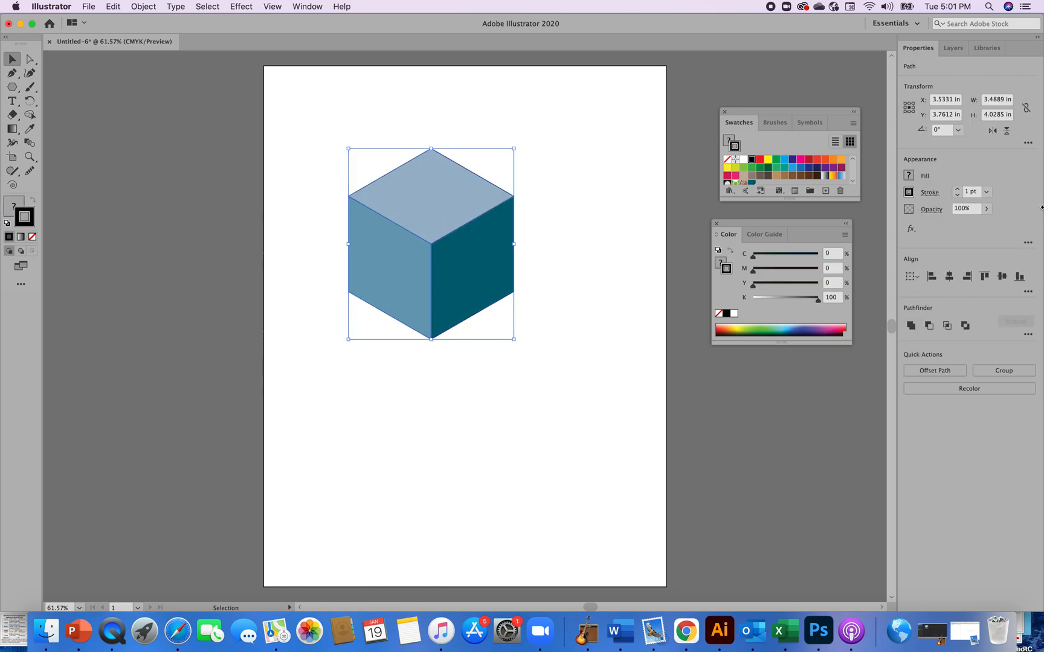
left_click(908, 192)
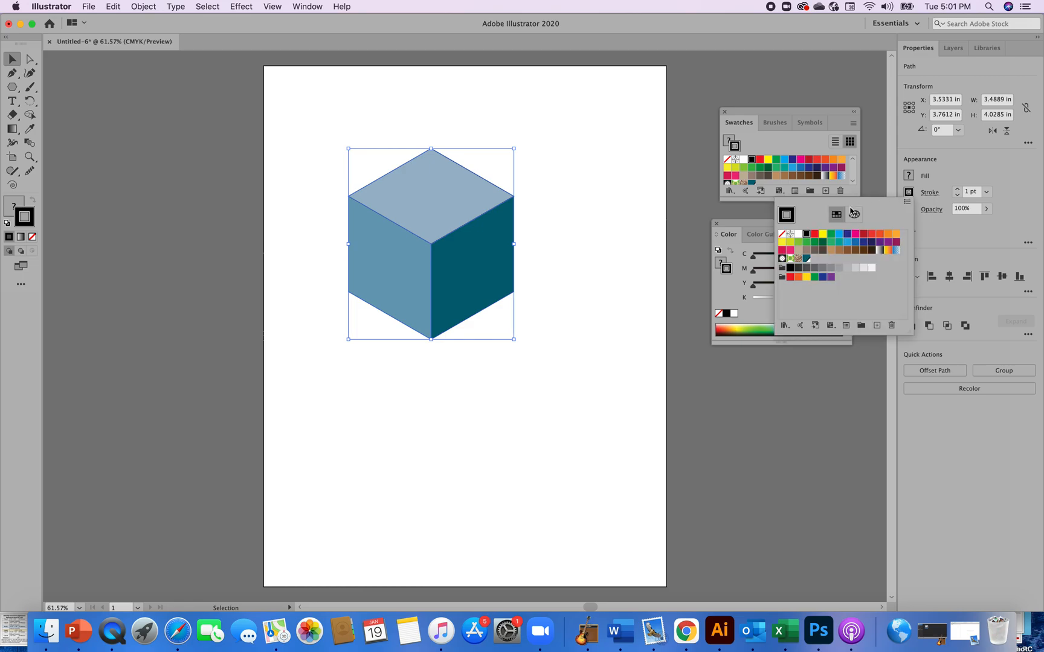
left_click(798, 235)
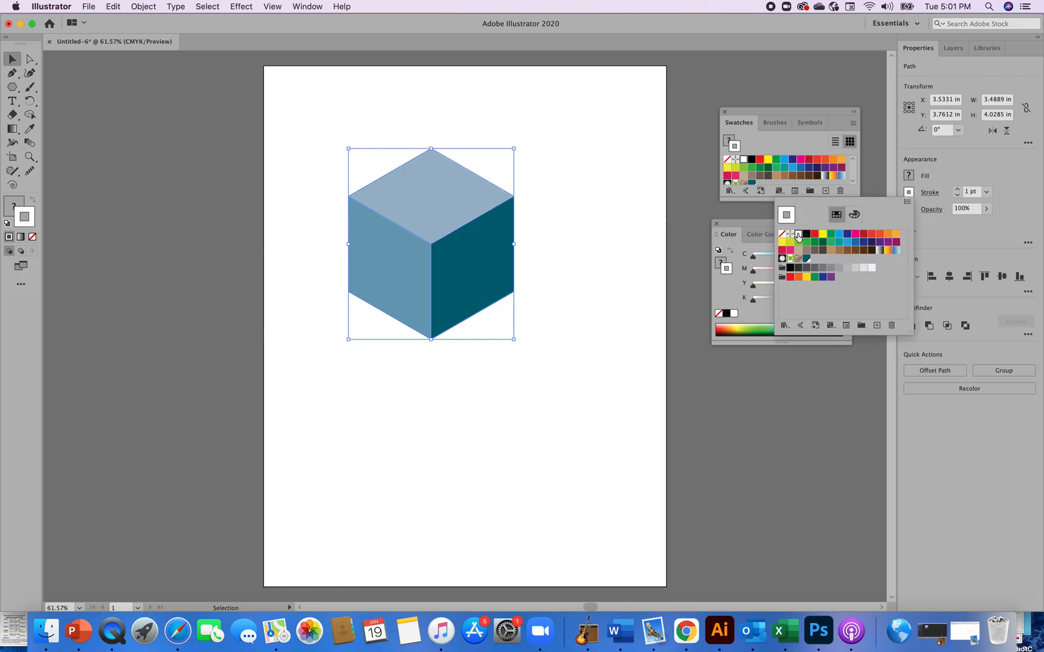
left_click(957, 190)
left_click(957, 190)
left_click(958, 189)
left_click(957, 189)
left_click(957, 189)
left_click(957, 190)
left_click(623, 432)
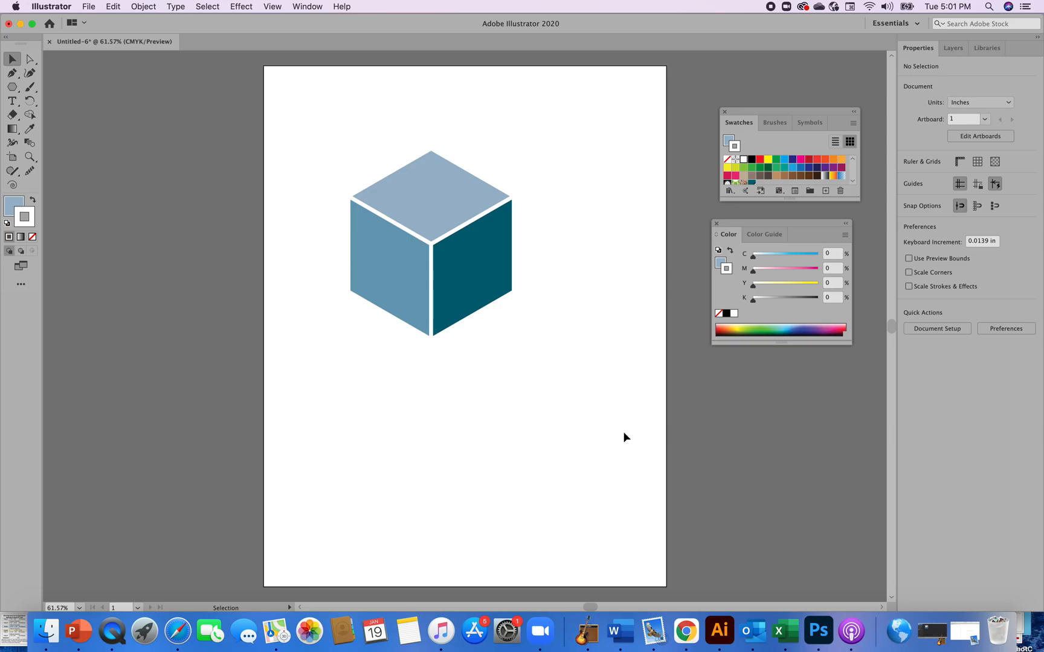
Group the cube's faces and paste a duplicate of the grouped cube
left_click_drag(338, 139, 541, 337)
left_click(1020, 374)
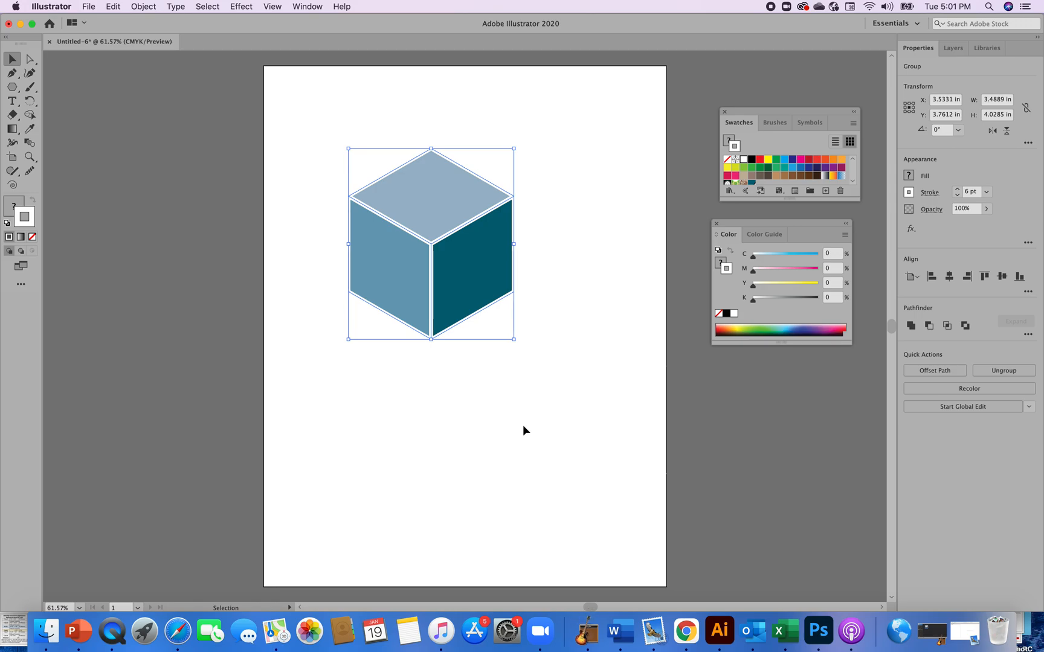
key("v")
key("super+c")
key("super+v")
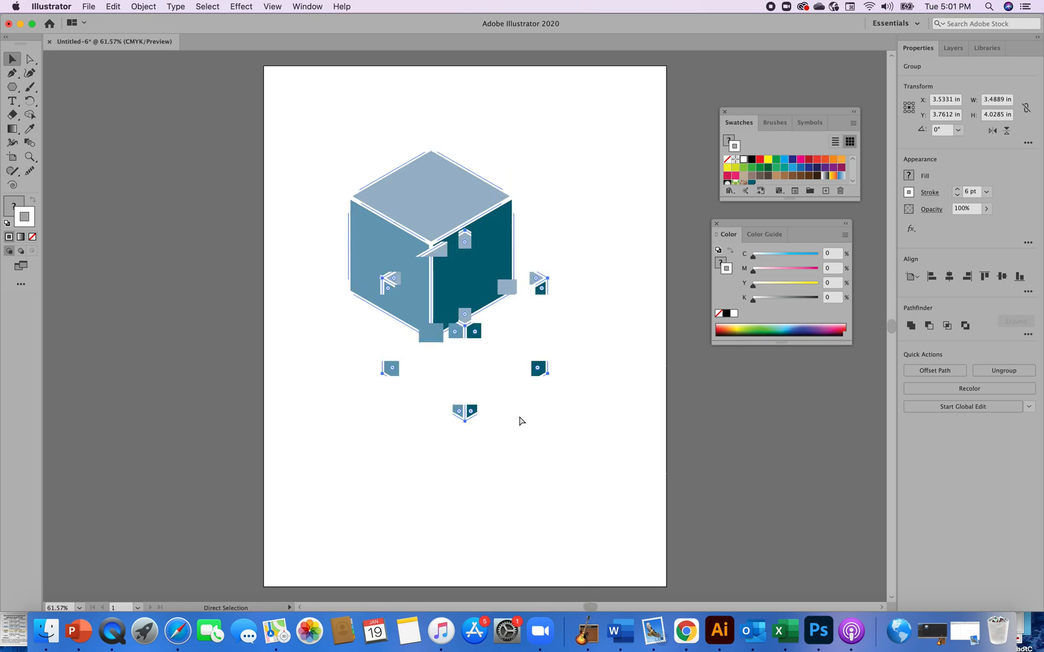
left_click(593, 398)
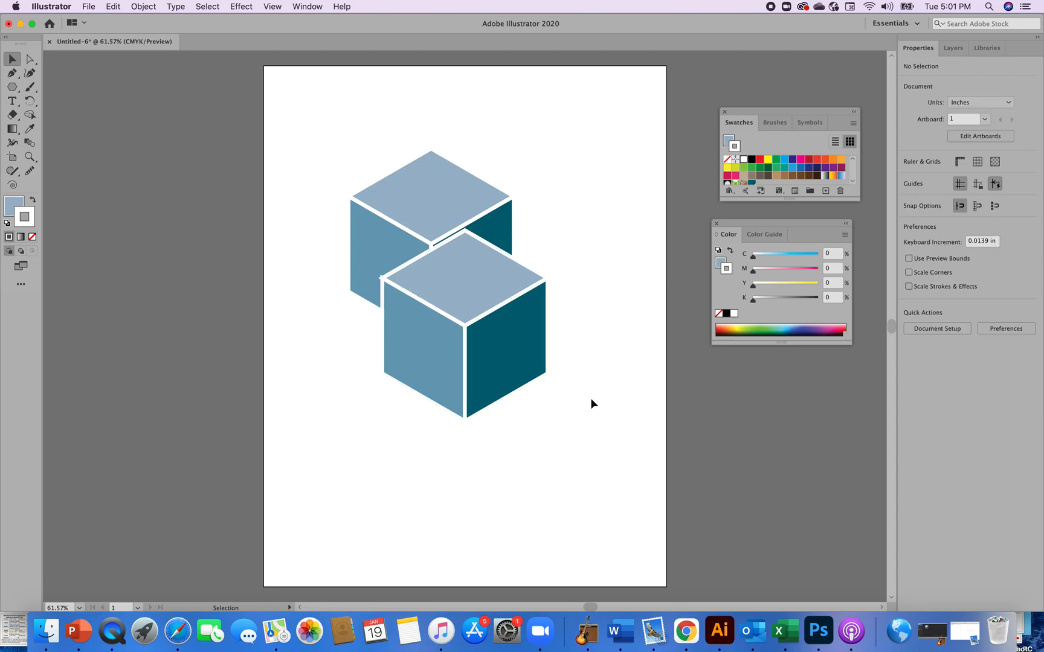
Scale the duplicate cube down proportionally to about 2.2 in wide
left_click_drag(505, 381, 496, 407)
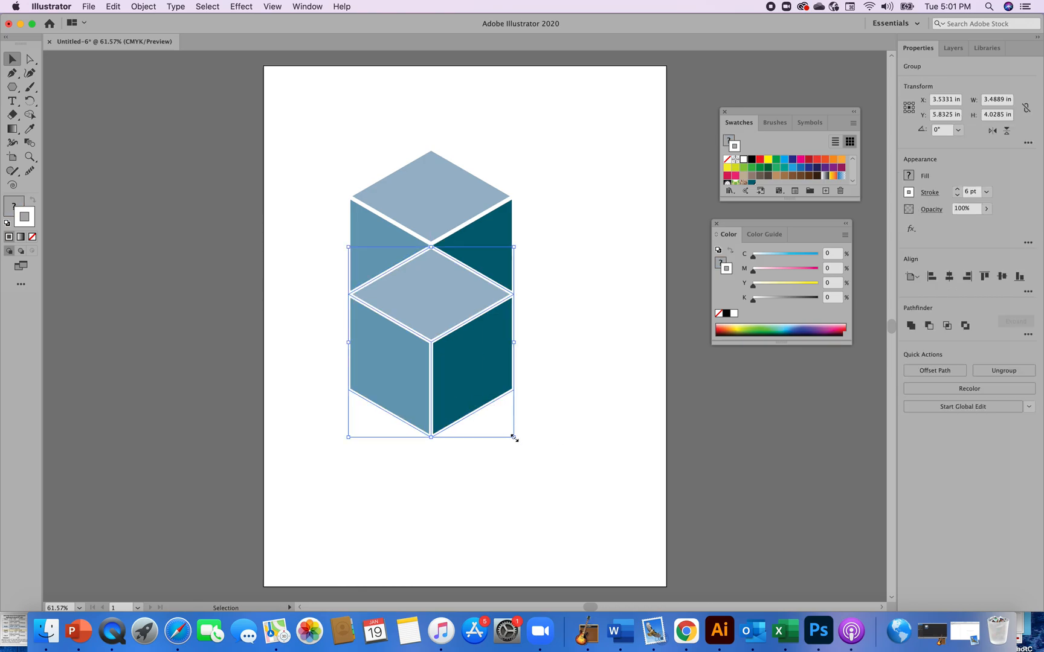
key("shift")
left_click_drag(514, 437, 453, 397)
left_click(537, 413)
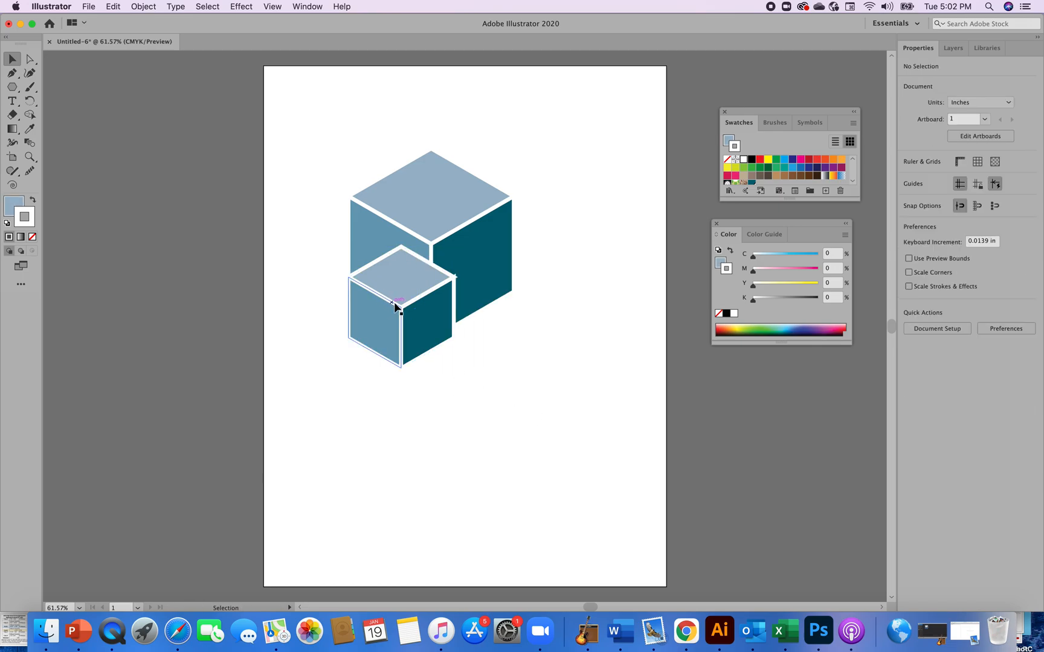
Place the smaller cube on top of the large cube, nudging it into alignment
left_click_drag(398, 301, 427, 170)
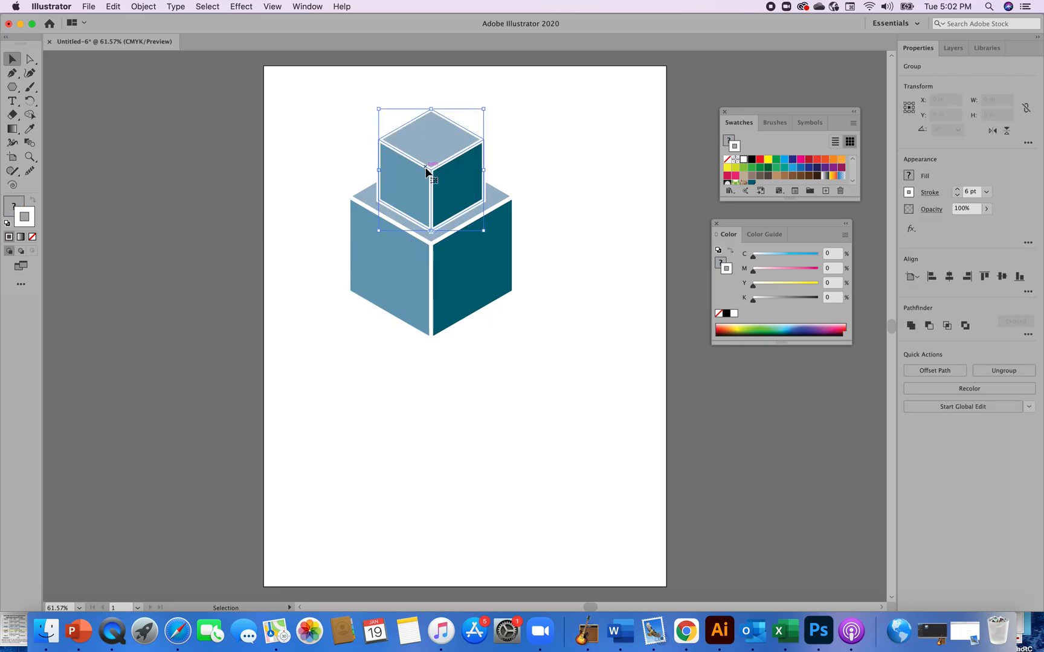
left_click(554, 277)
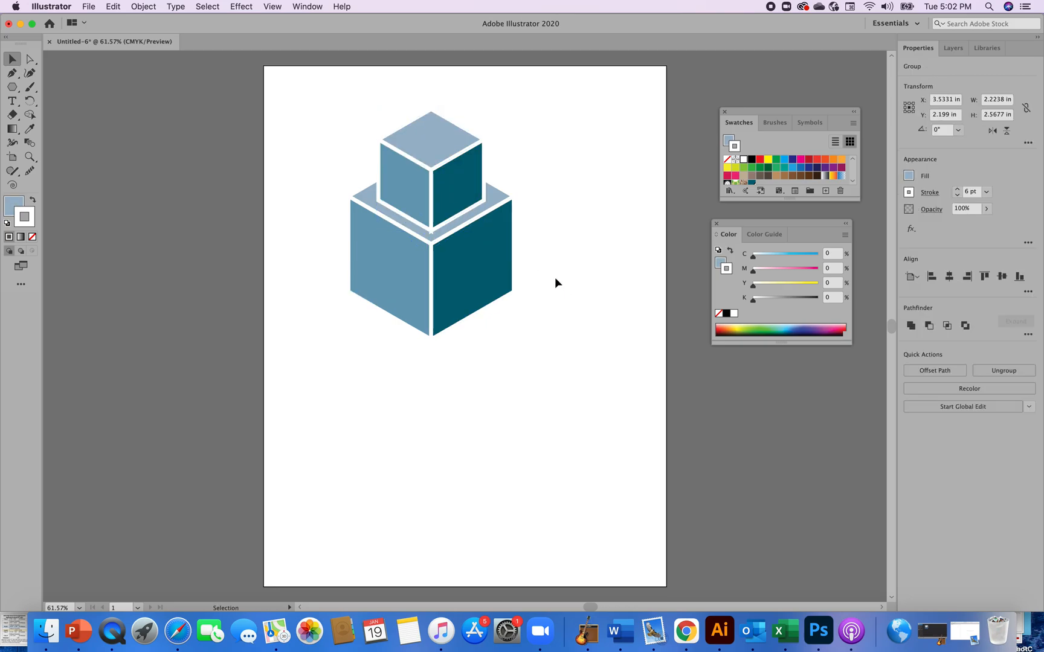
left_click(454, 189)
key("Right")
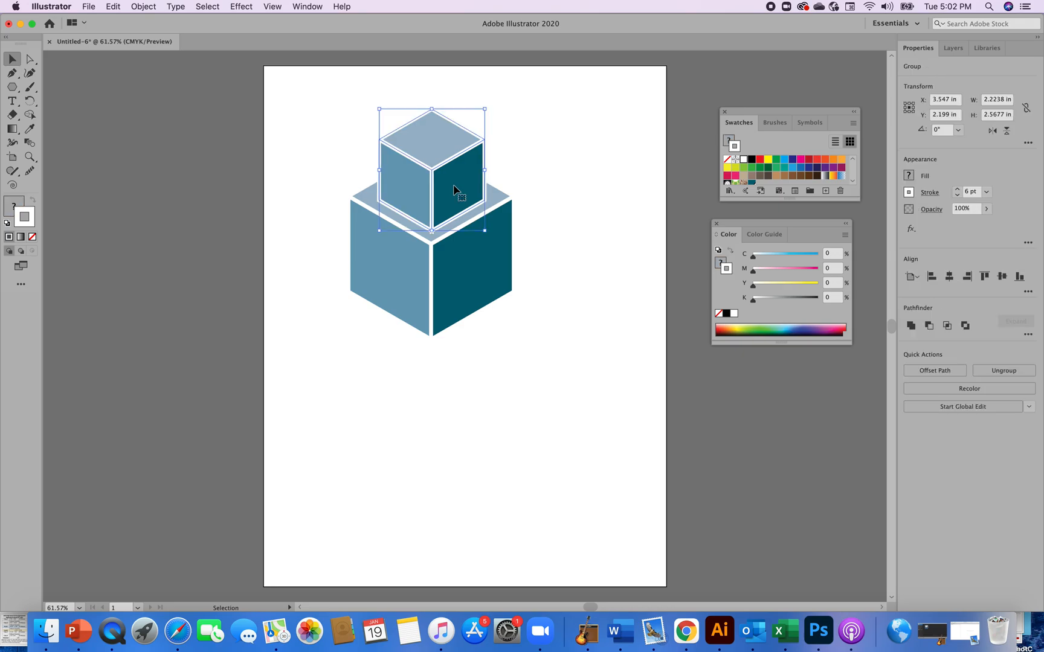
key("Up")
key("Up")
key("Up")
key("Up")
key("Up")
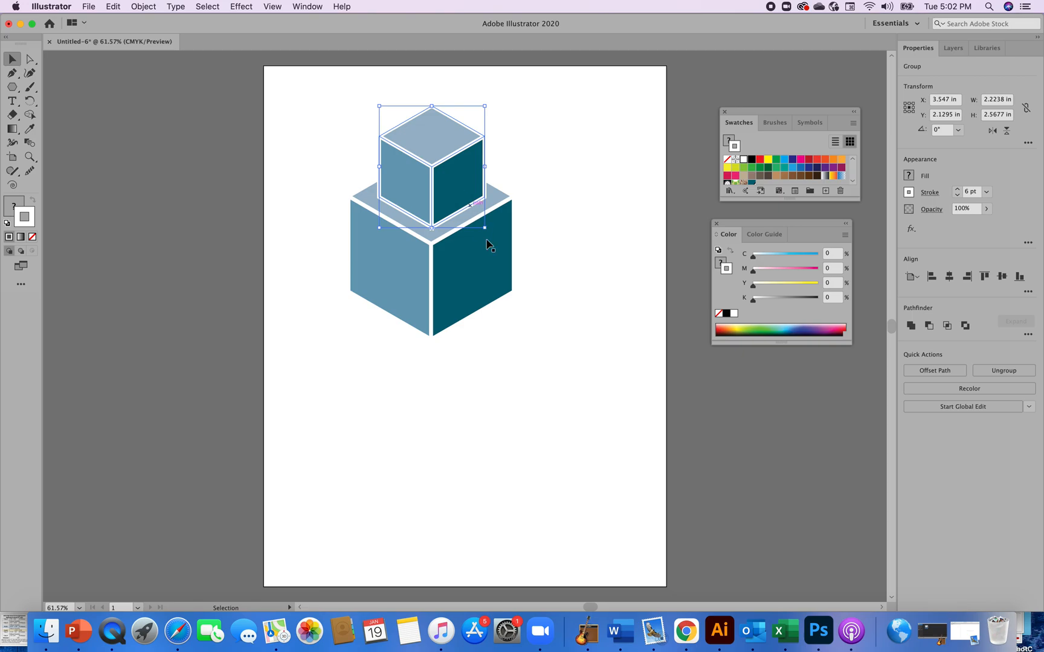
left_click(524, 424)
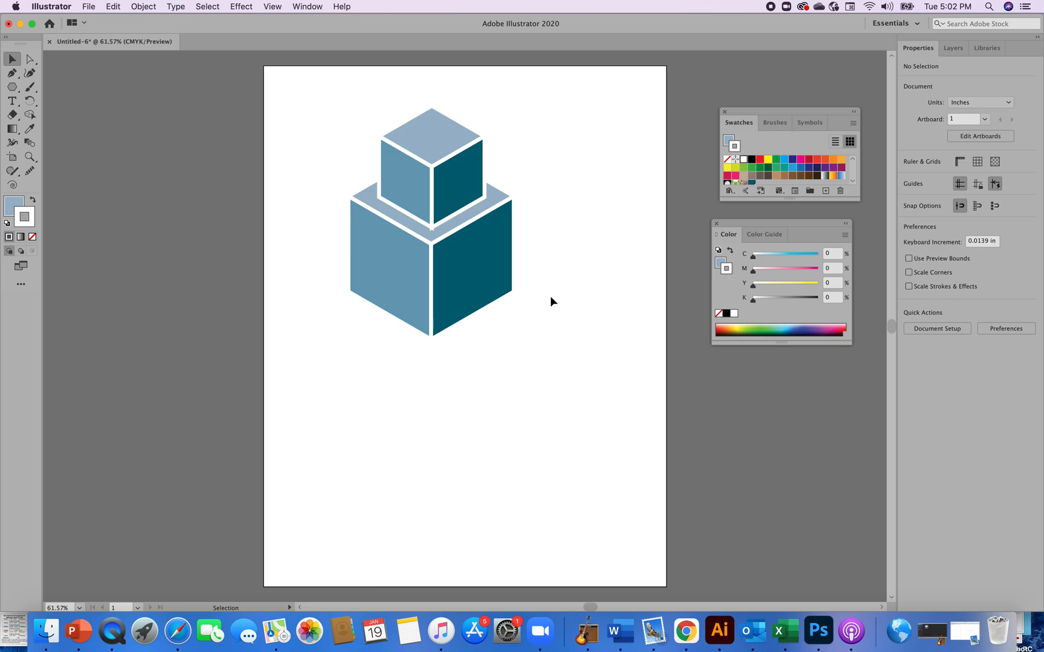
Move both stacked cubes lower towards the middle of the artboard
left_click_drag(342, 111, 504, 335)
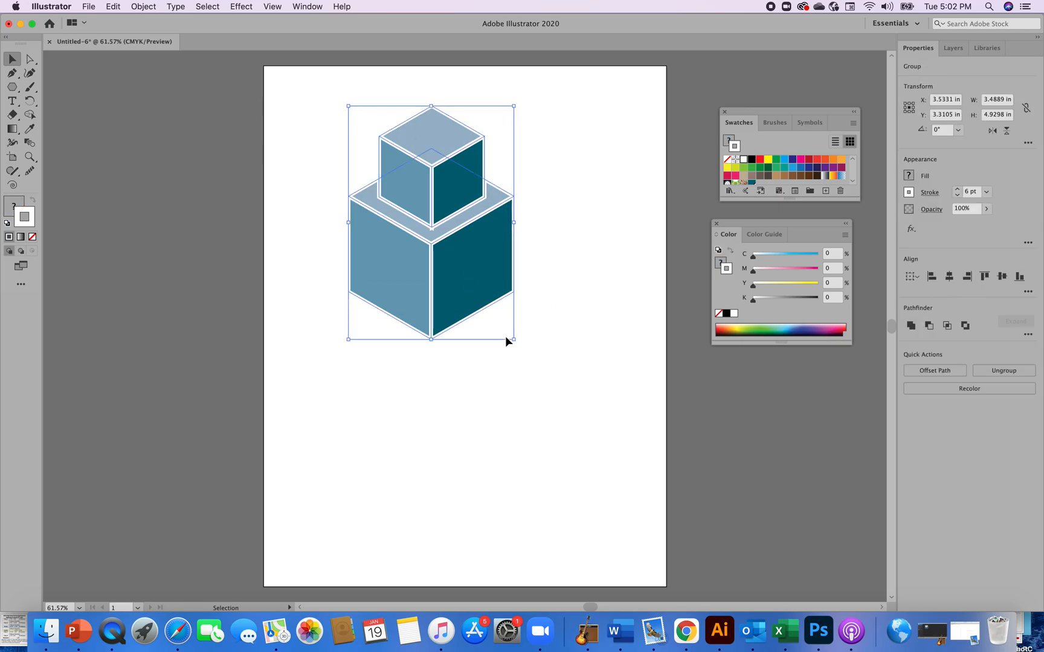
left_click_drag(487, 302, 511, 389)
left_click(605, 344)
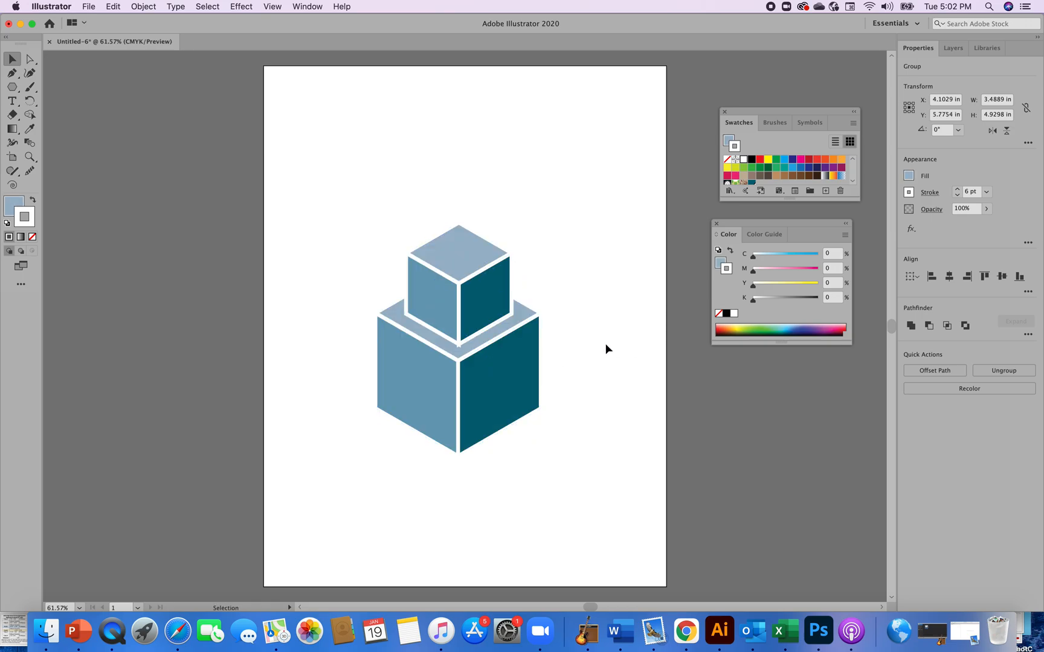
Duplicate the large cube and scale the copy down proportionally into a small cube
left_click(510, 296)
key("a")
key("super+z")
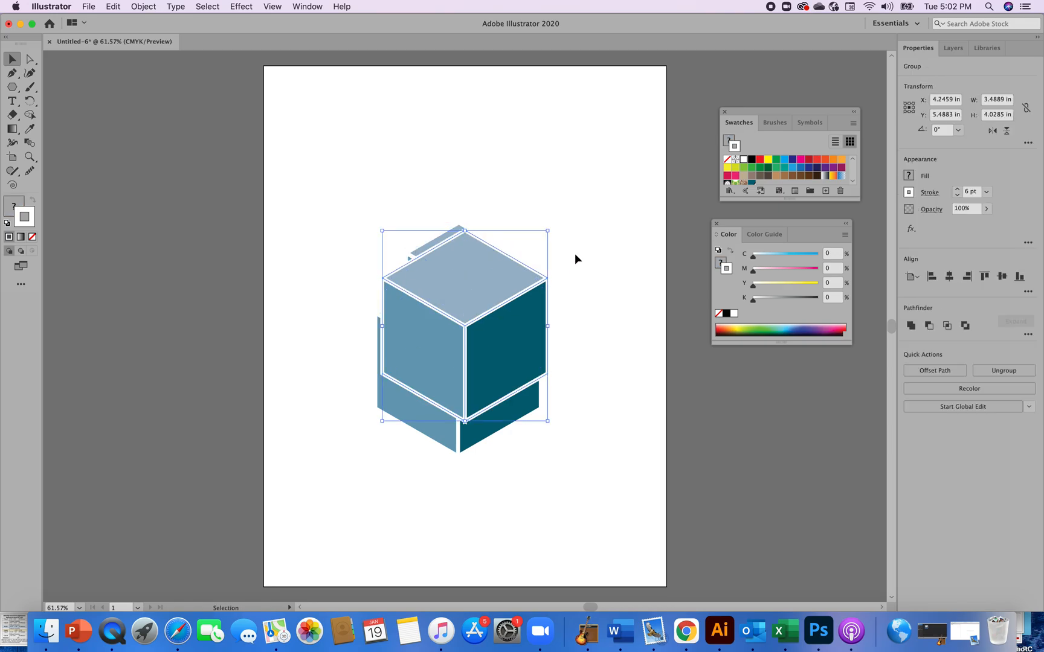
key("shift")
left_click_drag(548, 233, 458, 336)
left_click(584, 376)
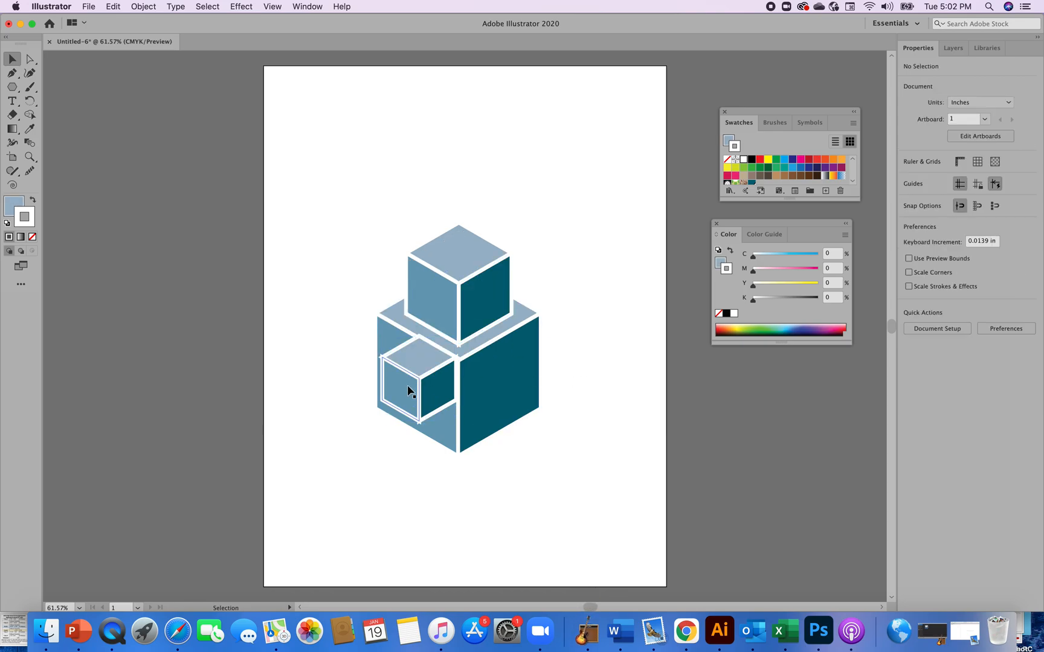
Stack the small cube on top of the middle cube, resized to about 1.1 in wide
left_click_drag(426, 392, 467, 234)
left_click_drag(499, 183, 493, 189)
key("a")
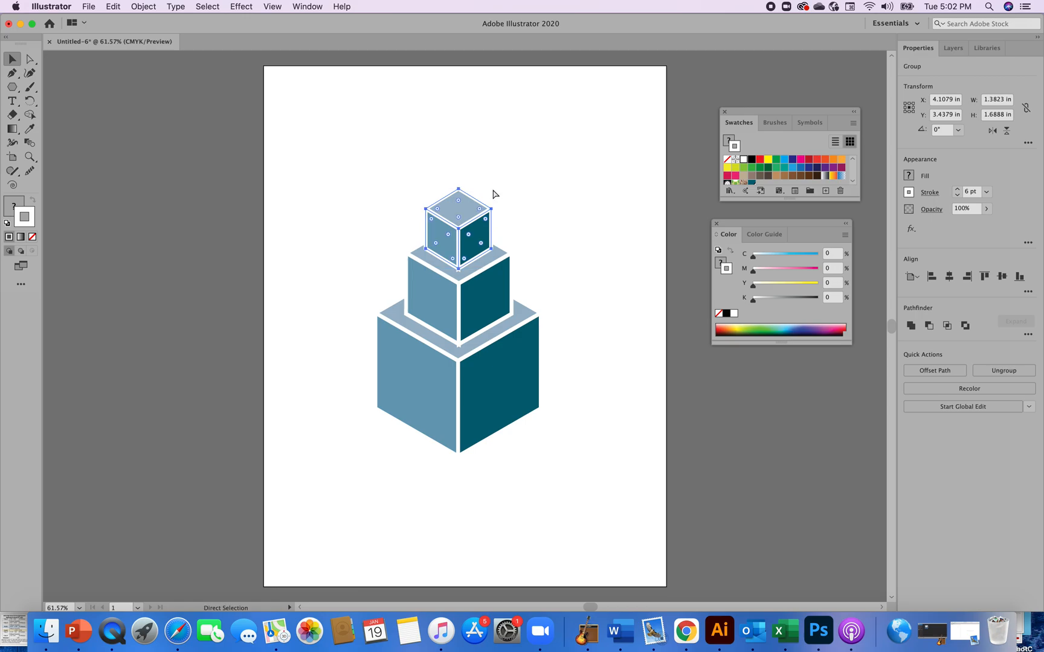
key("v")
key("super+z")
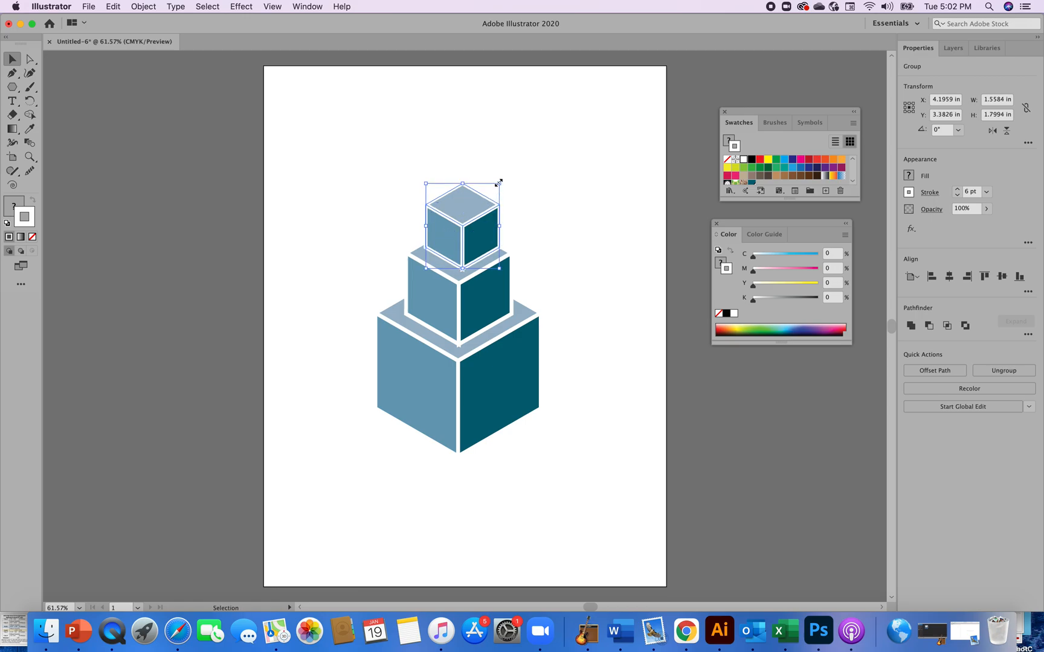
left_click_drag(499, 181, 491, 193)
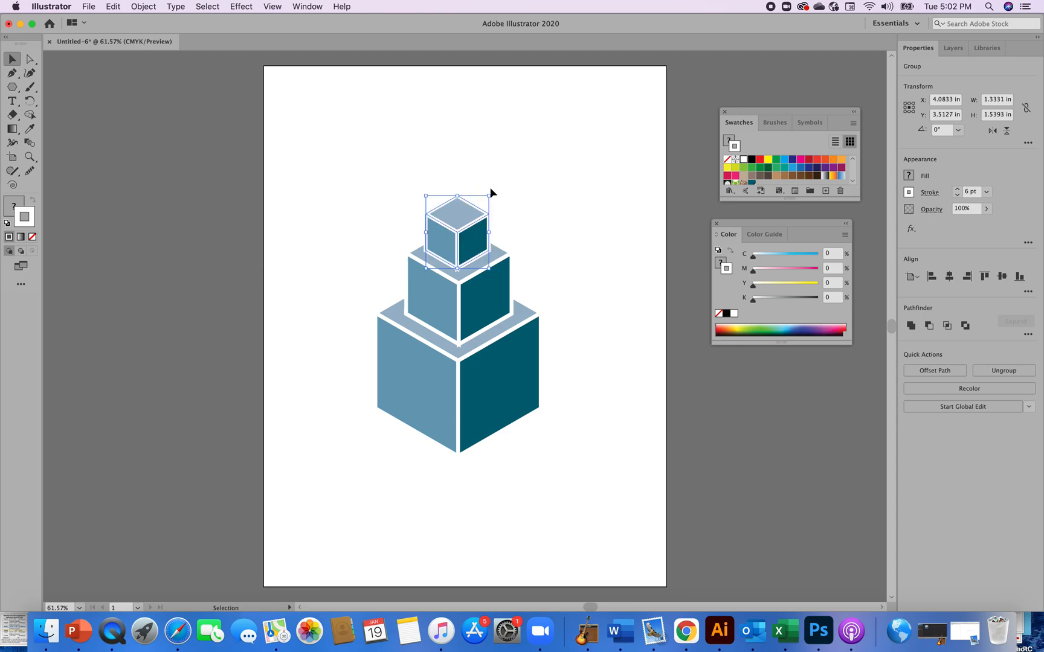
left_click_drag(489, 197, 478, 208)
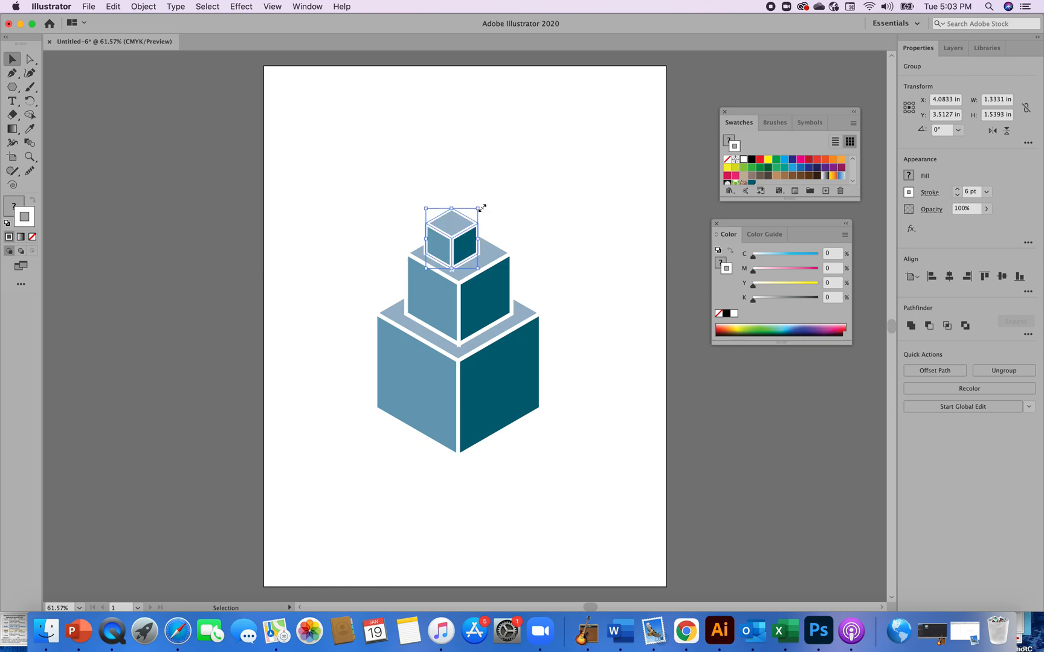
left_click(528, 215)
left_click_drag(466, 249, 471, 252)
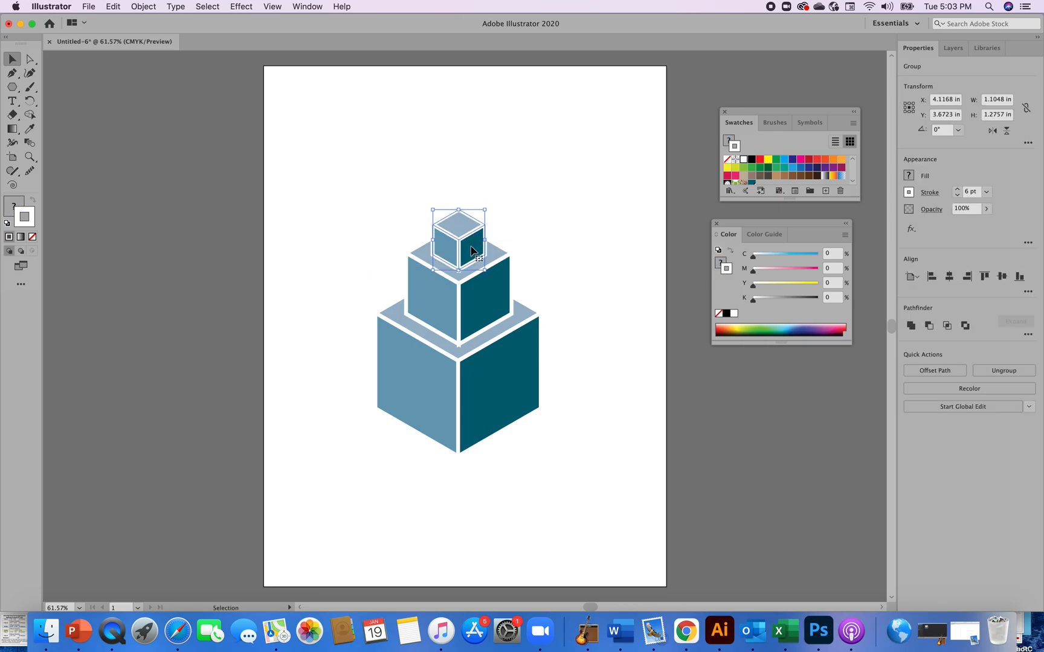
left_click(564, 212)
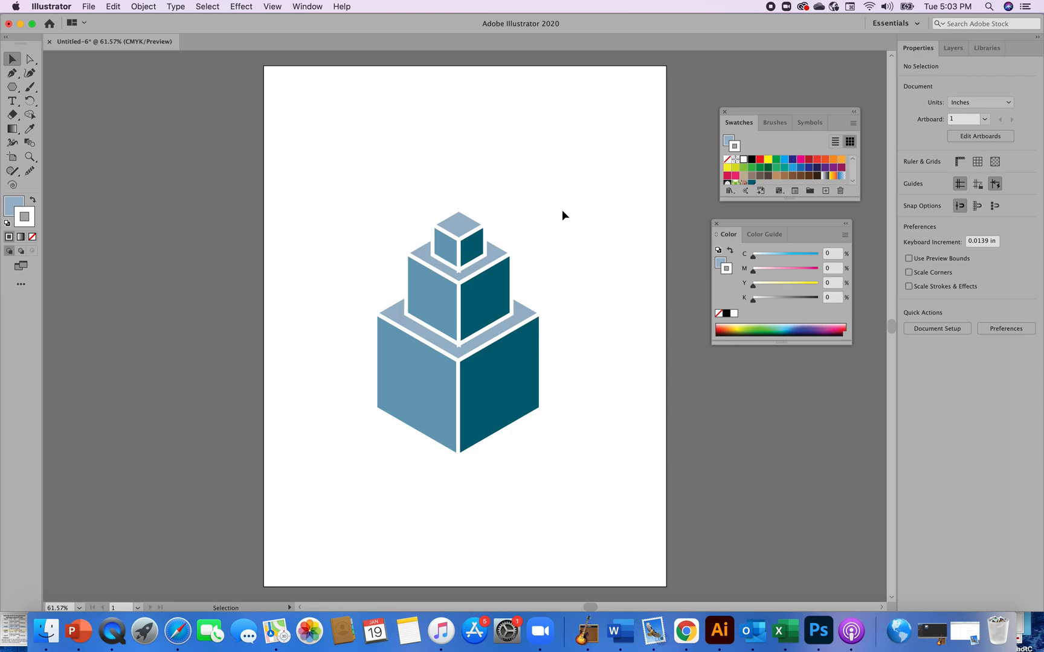
Select the whole three-cube stack and make a new pattern from it
left_click_drag(356, 198, 598, 476)
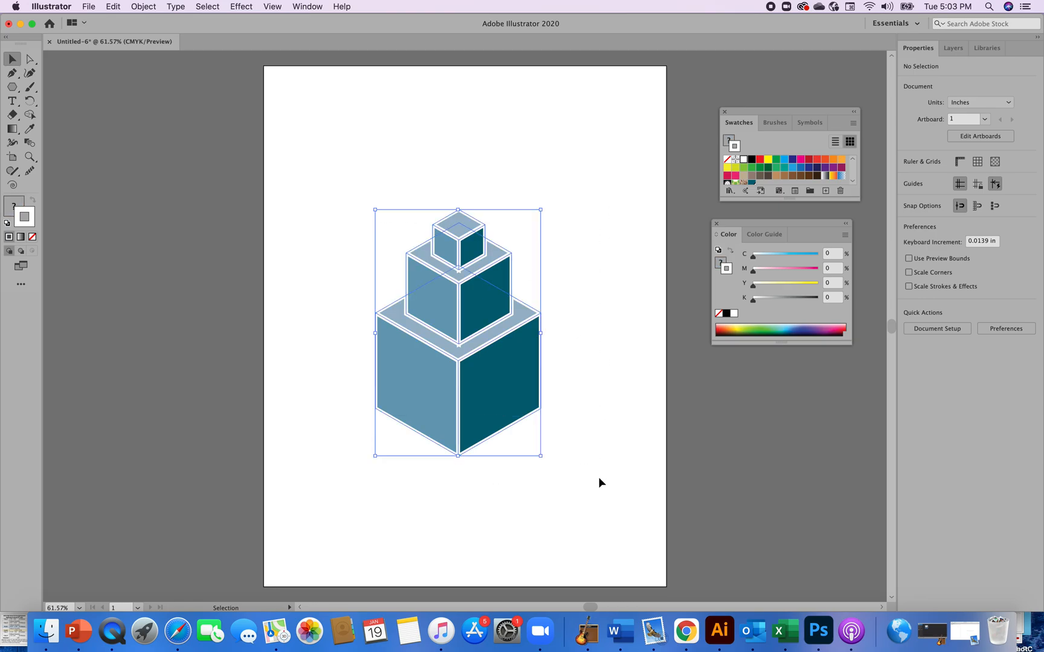
left_click(145, 7)
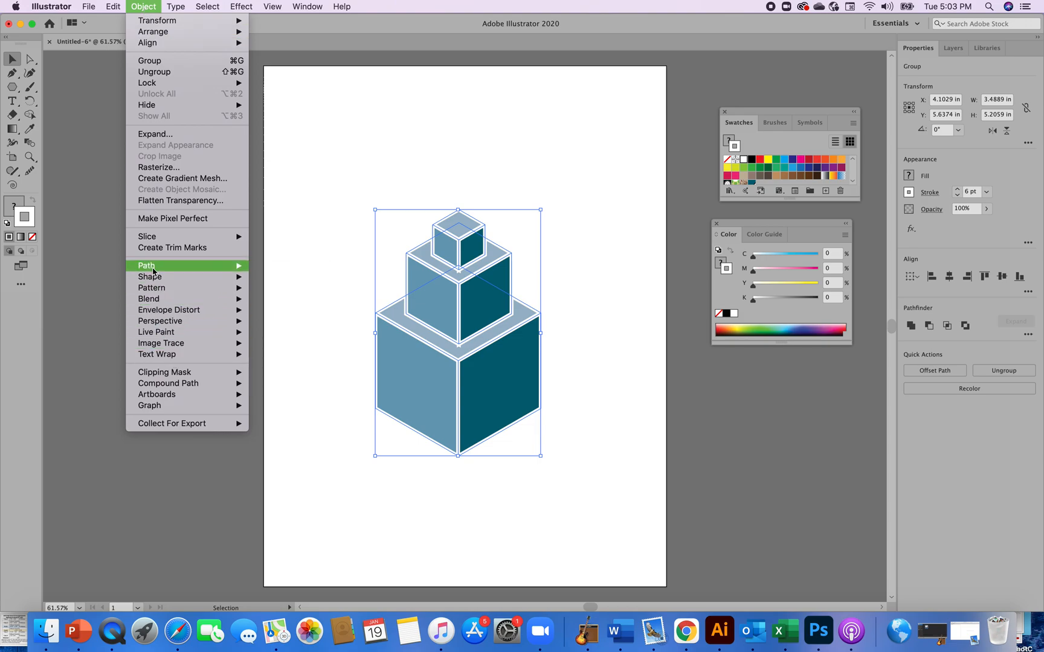
mouse_move(155, 292)
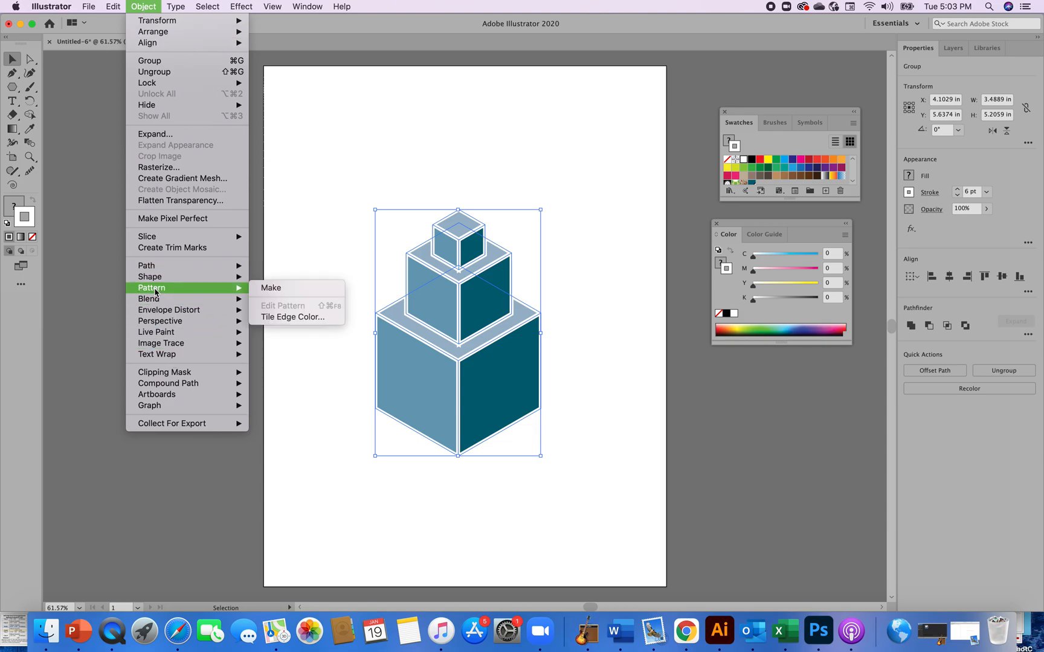
left_click(270, 289)
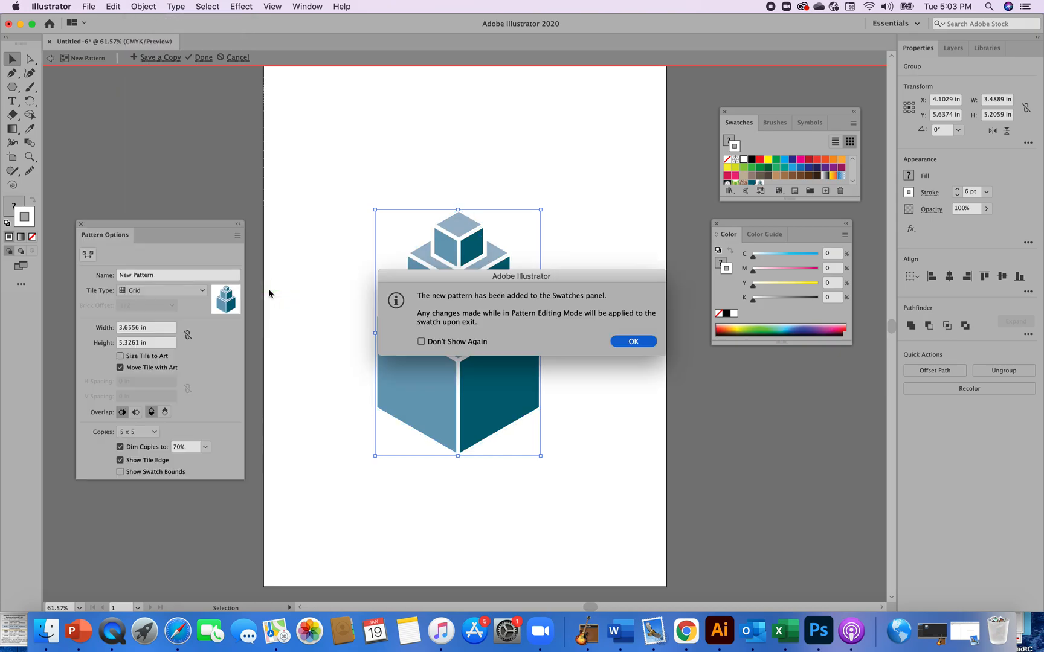
left_click(633, 342)
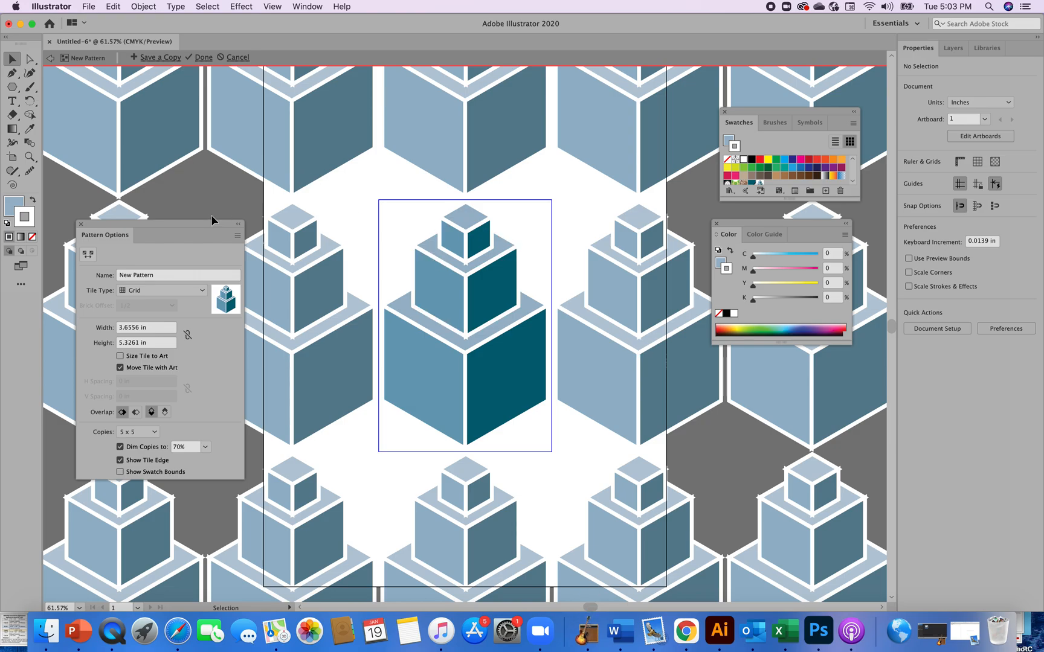
Try the Brick by Row tile type with brick offsets of 2/3 and 3/4
left_click_drag(209, 226, 361, 126)
left_click(355, 192)
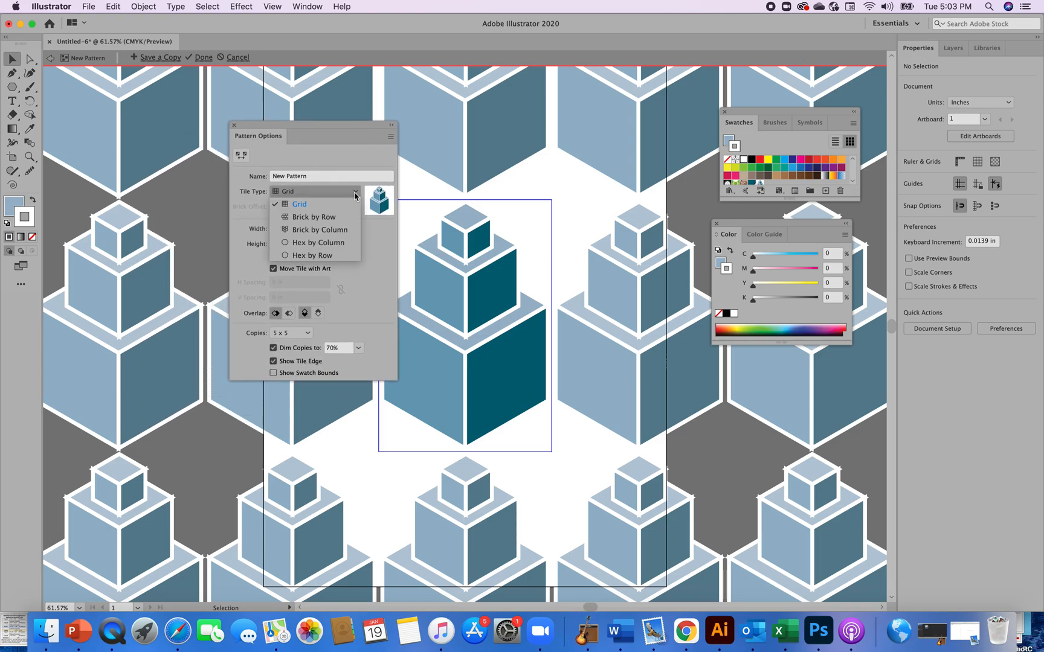
left_click(314, 217)
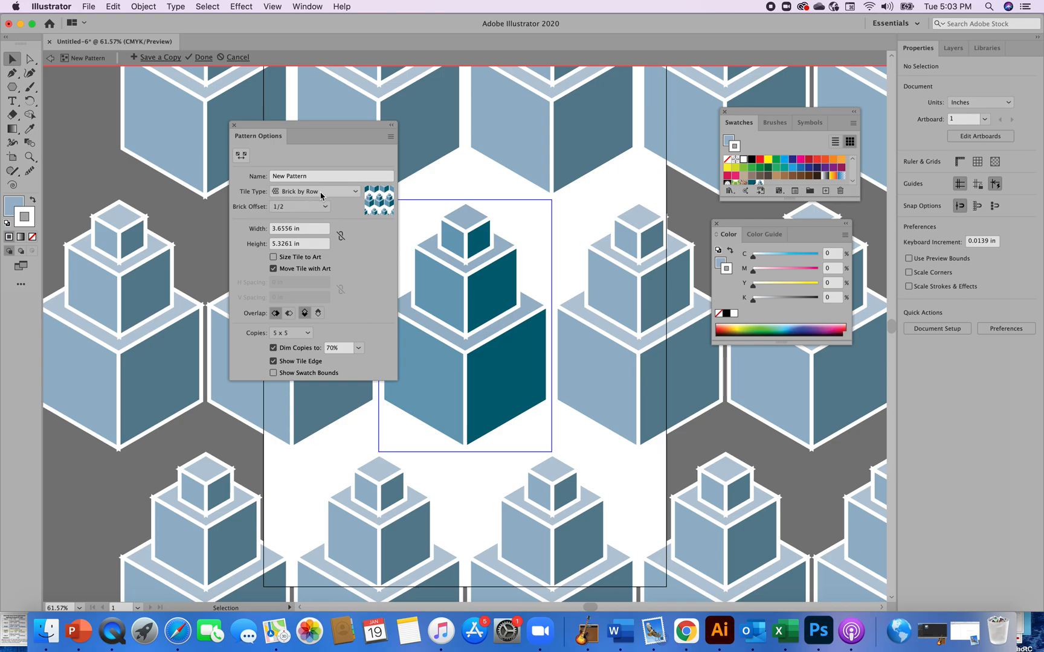
left_click(325, 207)
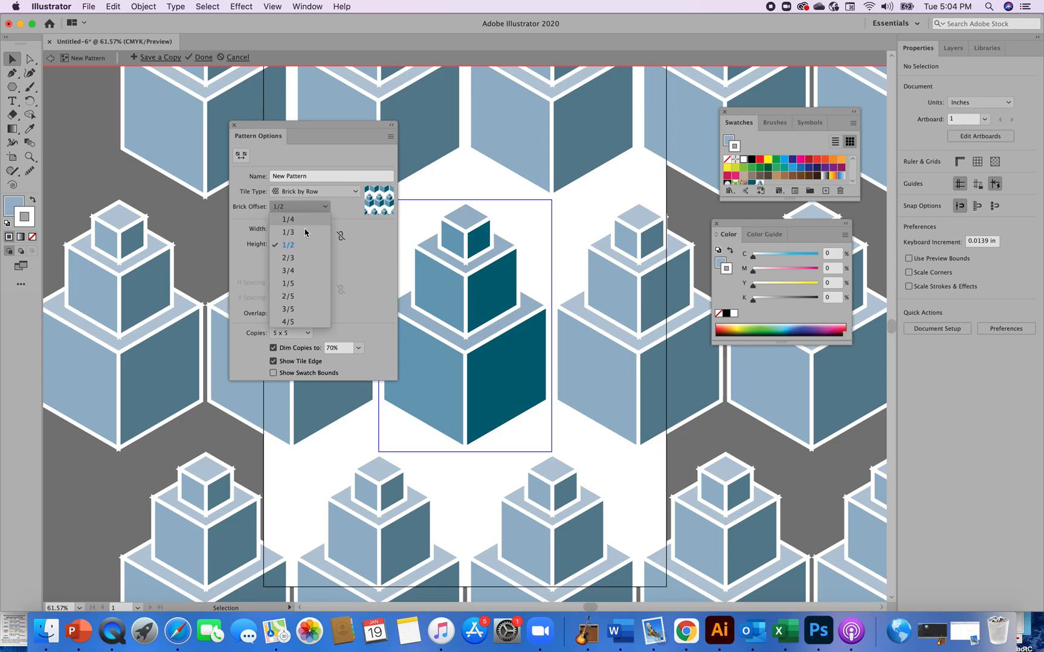
left_click(289, 258)
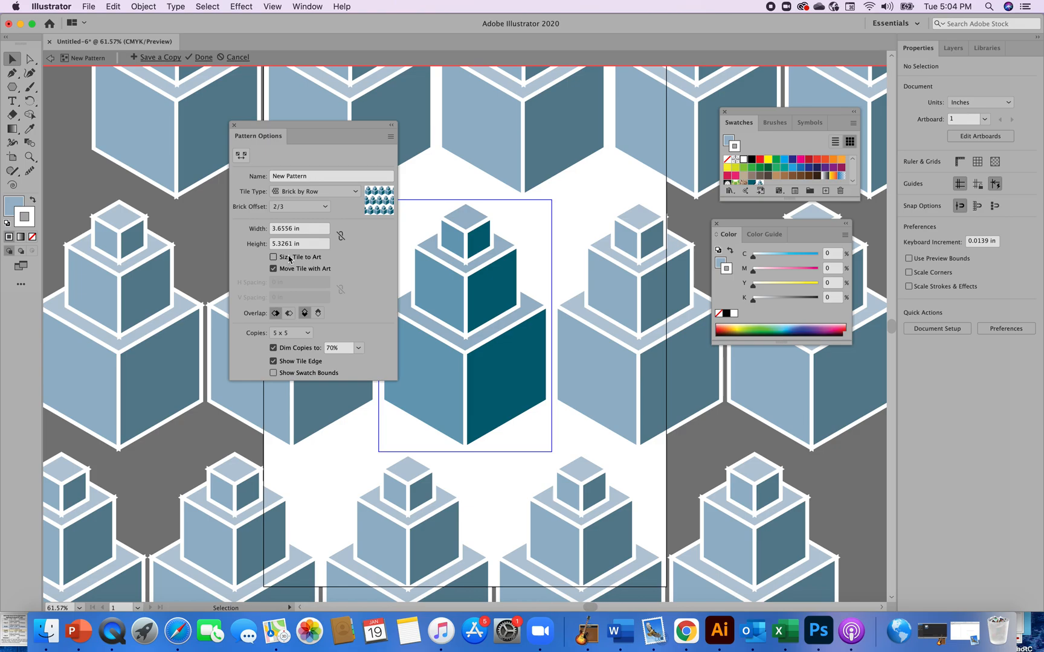
left_click(326, 209)
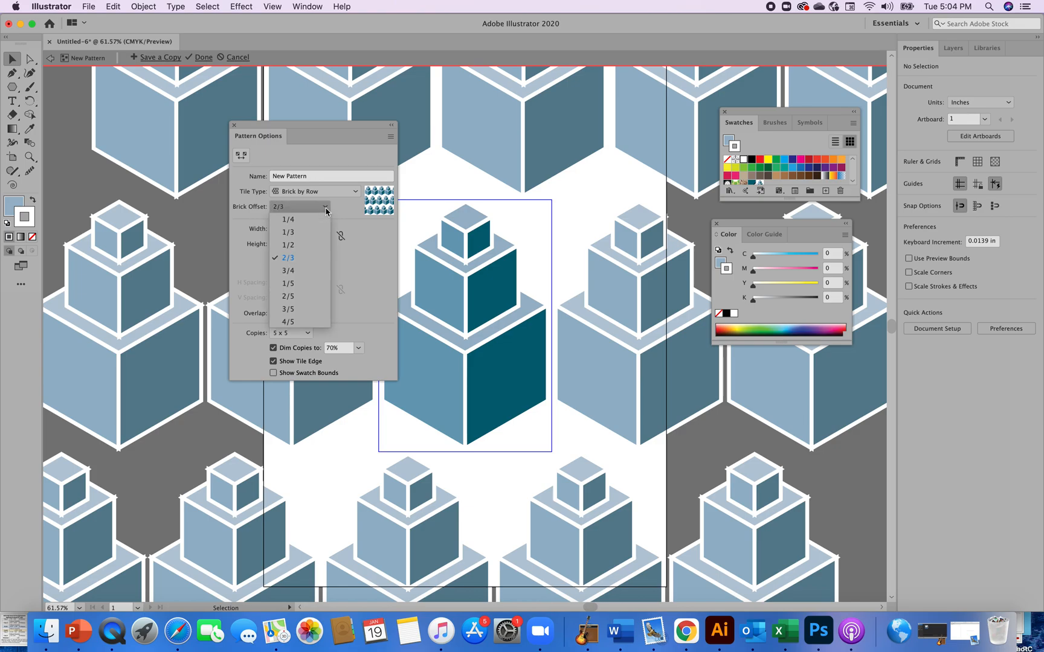
left_click(289, 271)
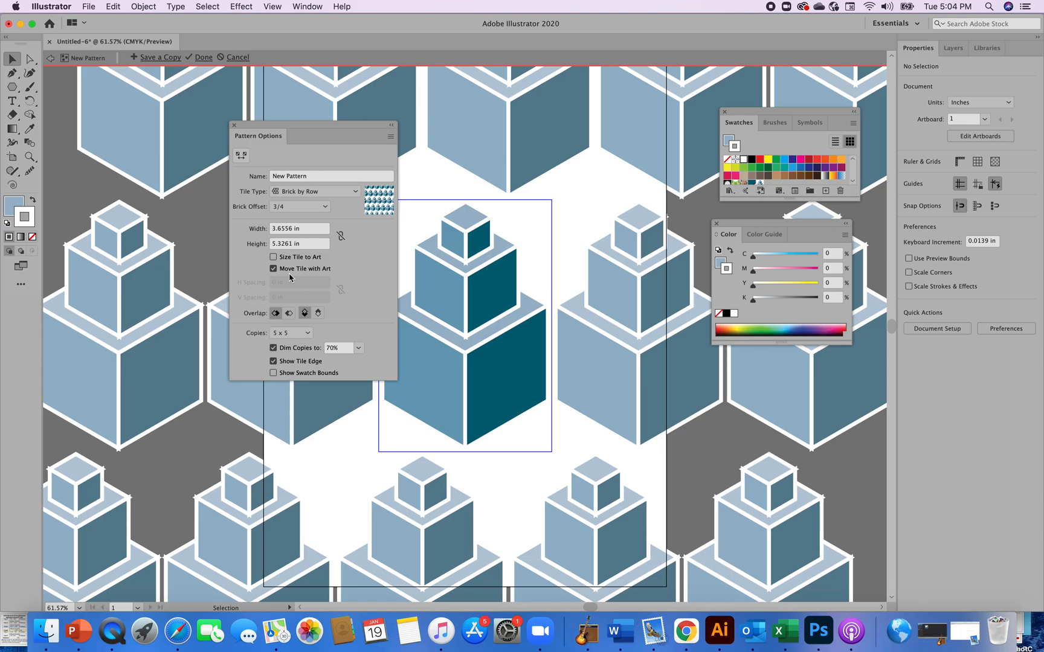
Try the Brick by Column tile type for the pattern
left_click(354, 194)
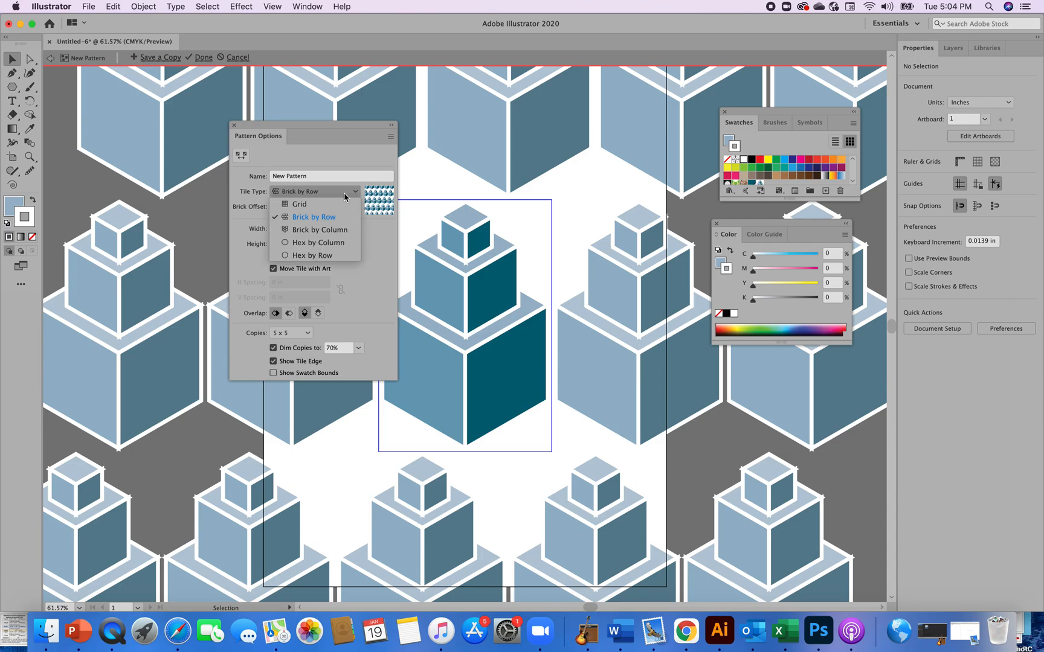
left_click(324, 231)
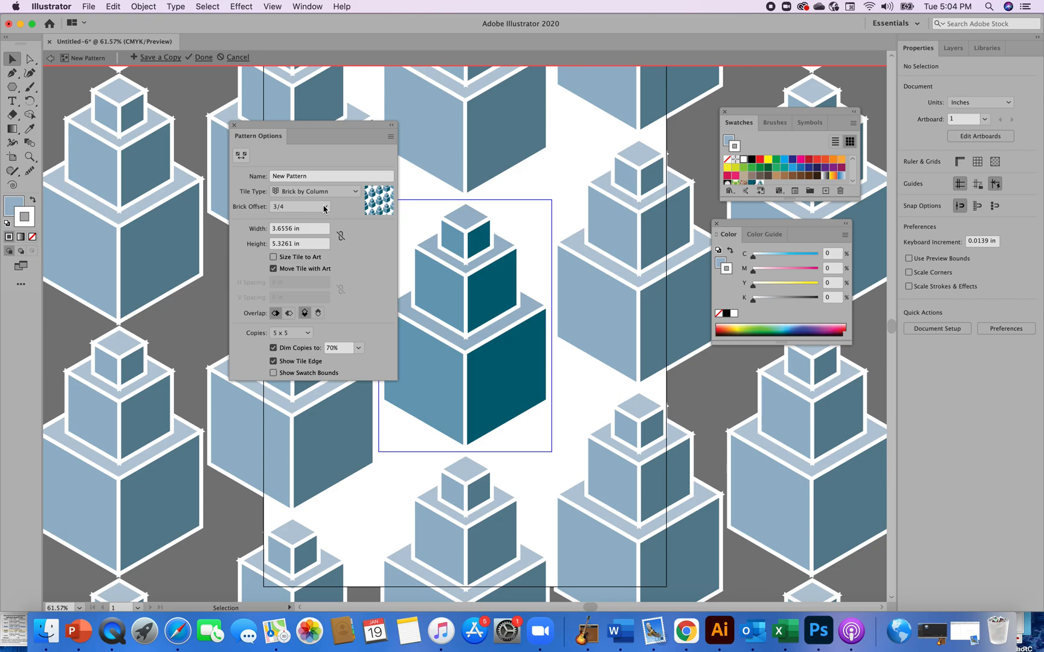
left_click(324, 208)
left_click(345, 207)
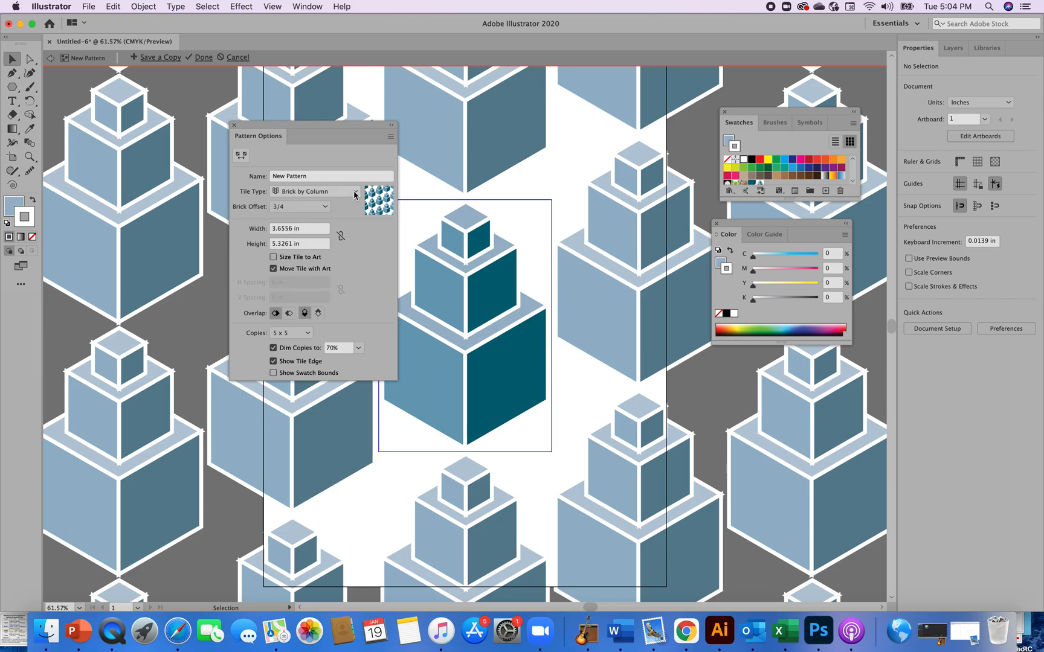
Switch the pattern tile type to Hex by Column, then to Hex by Row
left_click(355, 192)
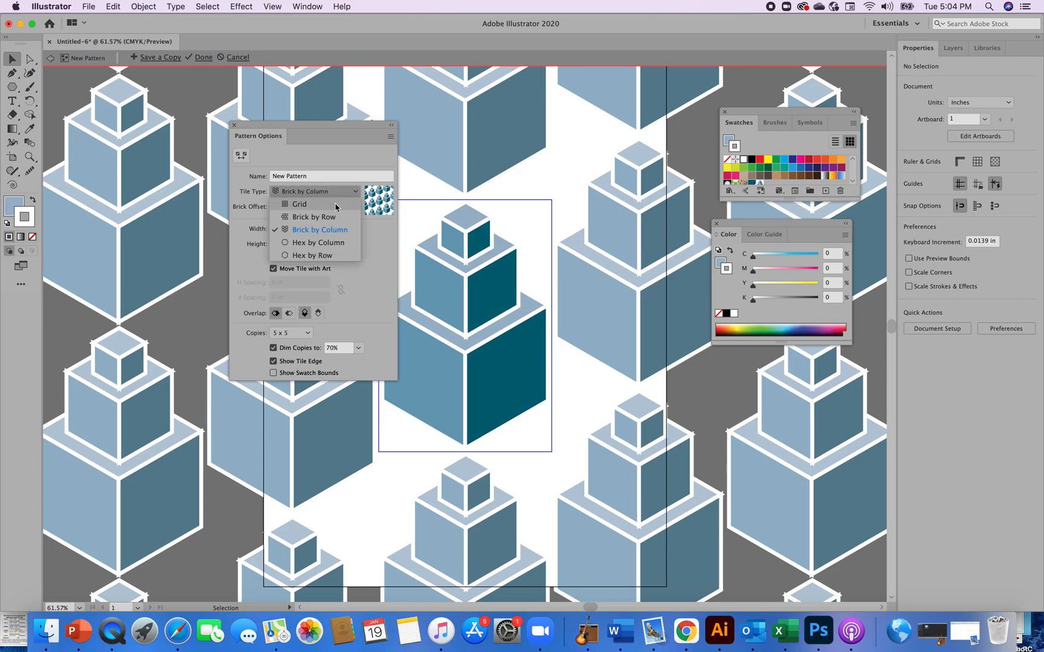
left_click(322, 243)
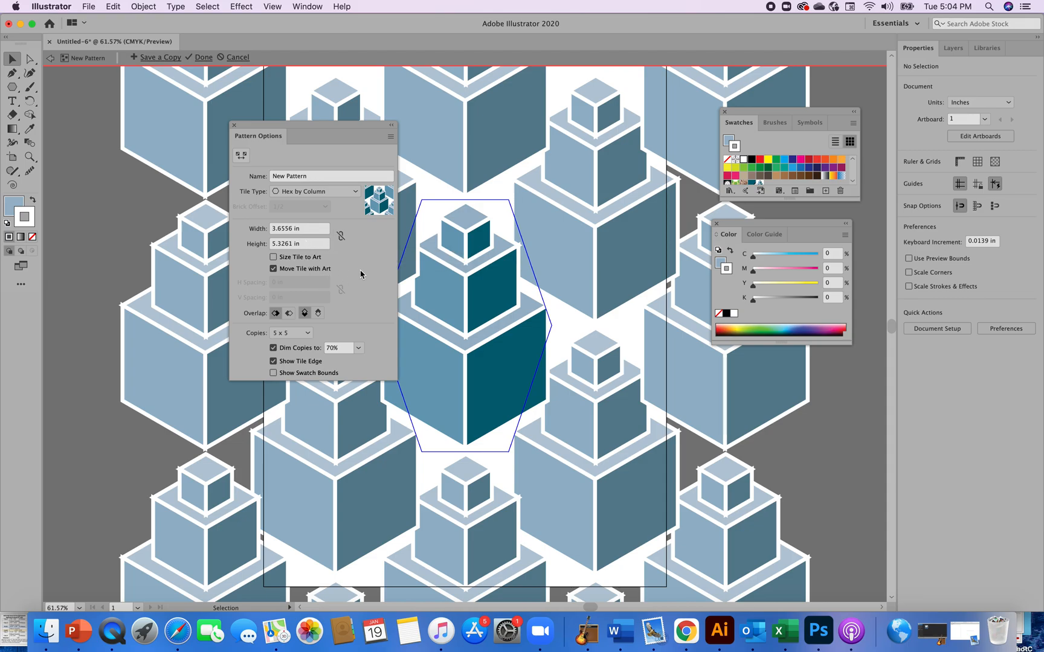
left_click(293, 228)
left_click(353, 191)
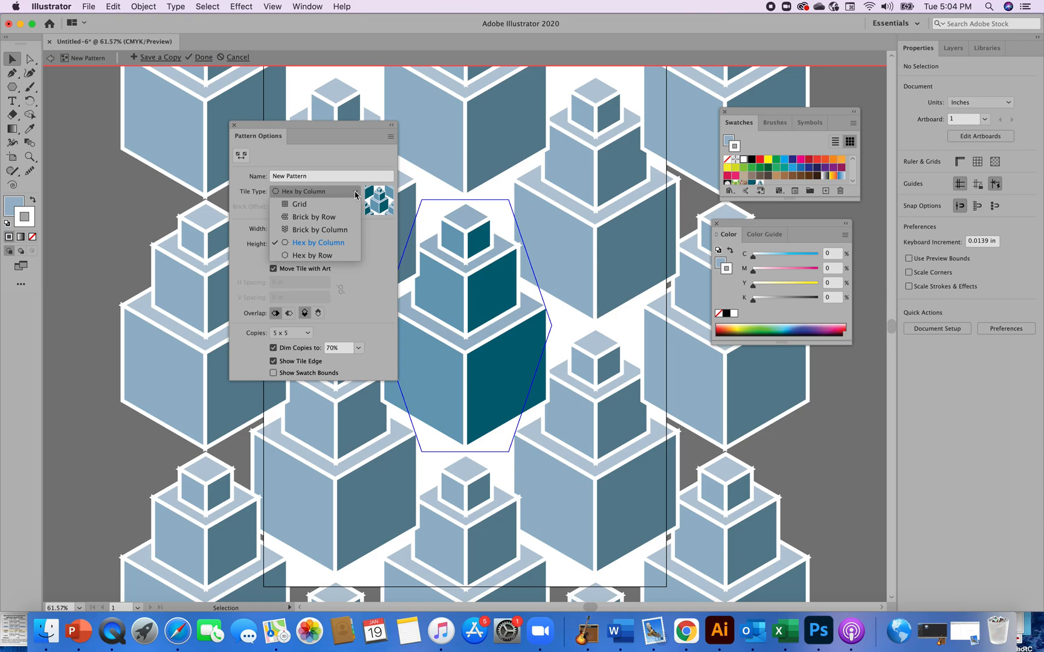
left_click(325, 256)
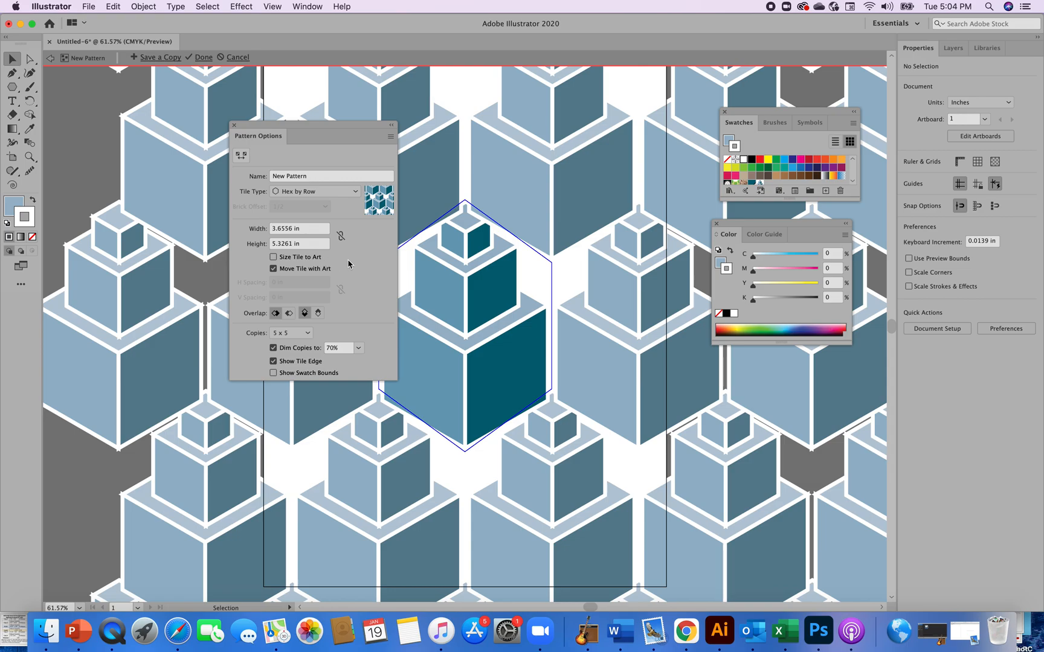
Try pattern tile widths of 2 in and 3 in
left_click(290, 229)
left_click_drag(276, 229, 271, 230)
type("2")
left_click(315, 244)
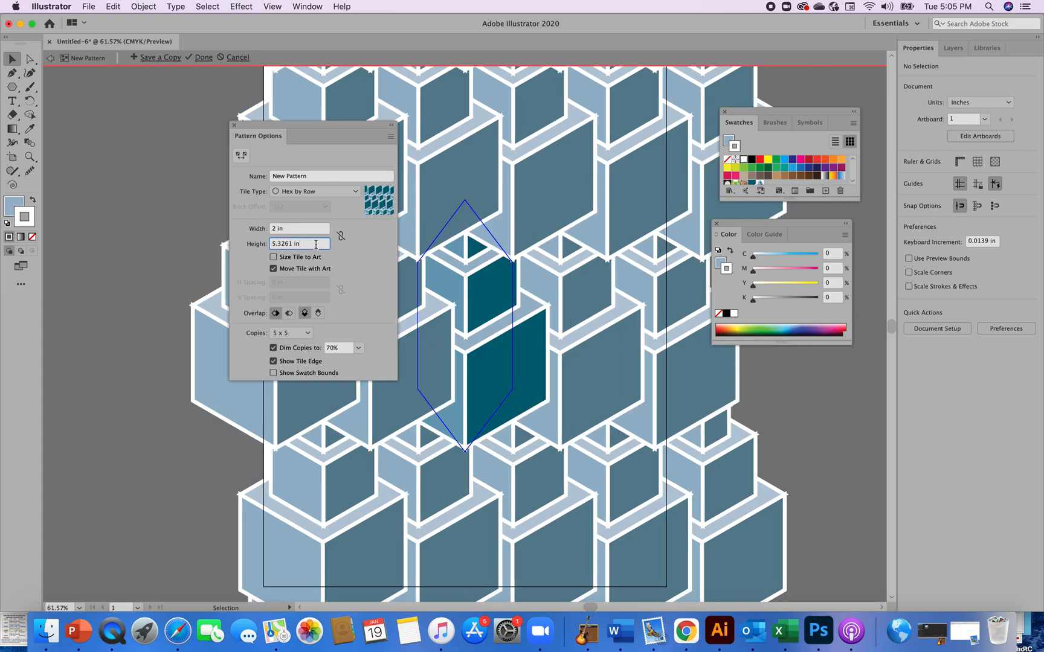
left_click(275, 229)
type("3")
left_click(358, 263)
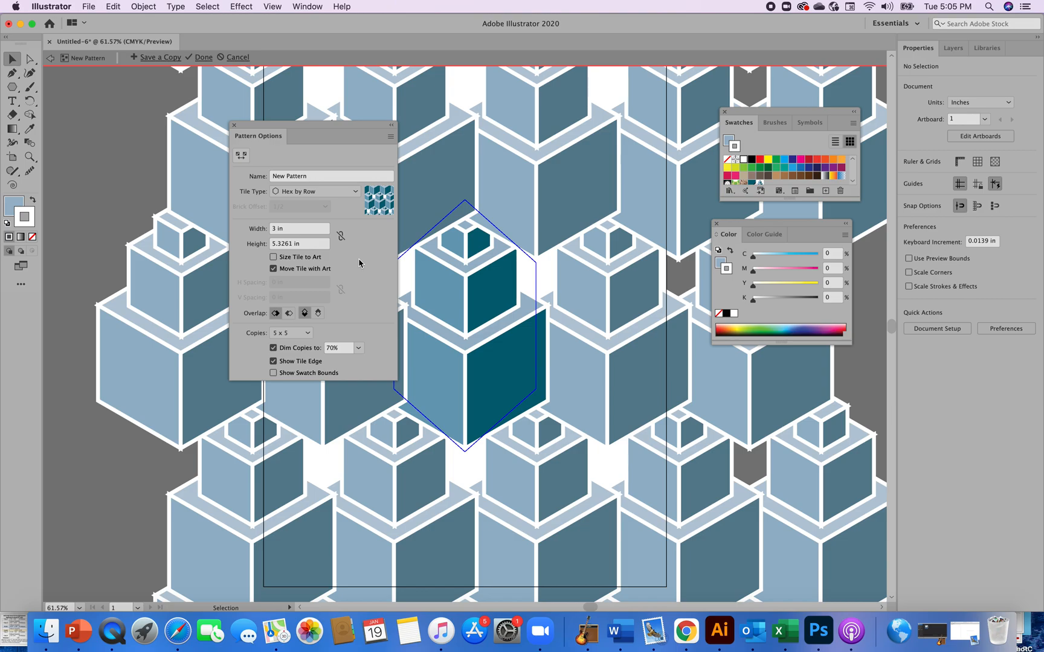
left_click(278, 229)
key("BackSpace")
type("2")
left_click(358, 245)
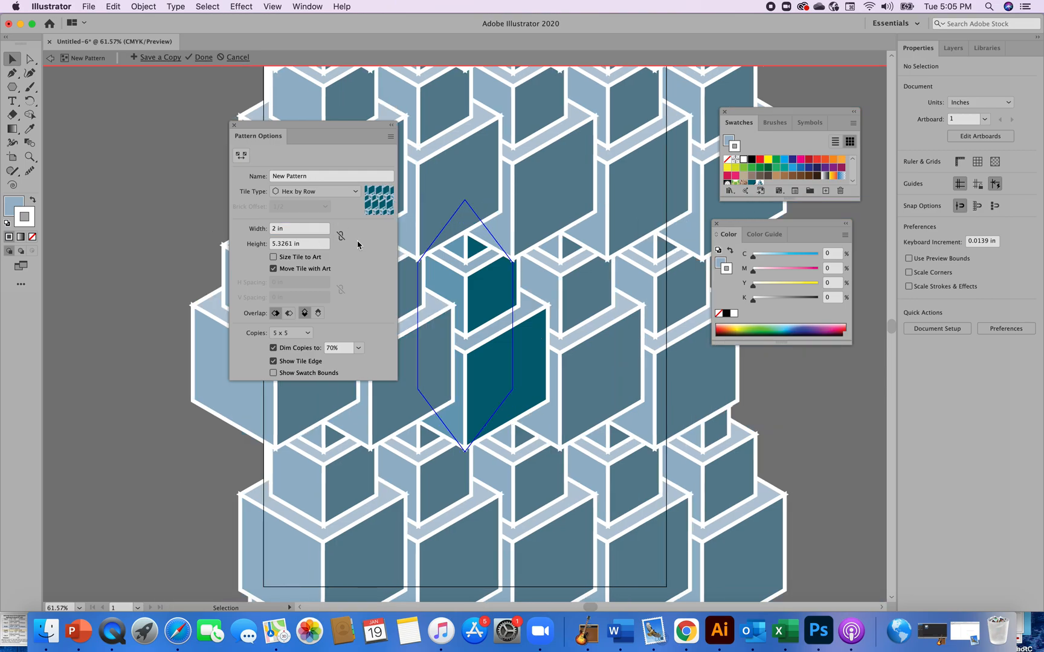
Try pattern tile heights of 3 in and 5 in
left_click(291, 246)
type("3")
left_click_drag(295, 243, 257, 243)
key("BackSpace")
type("3")
left_click(371, 275)
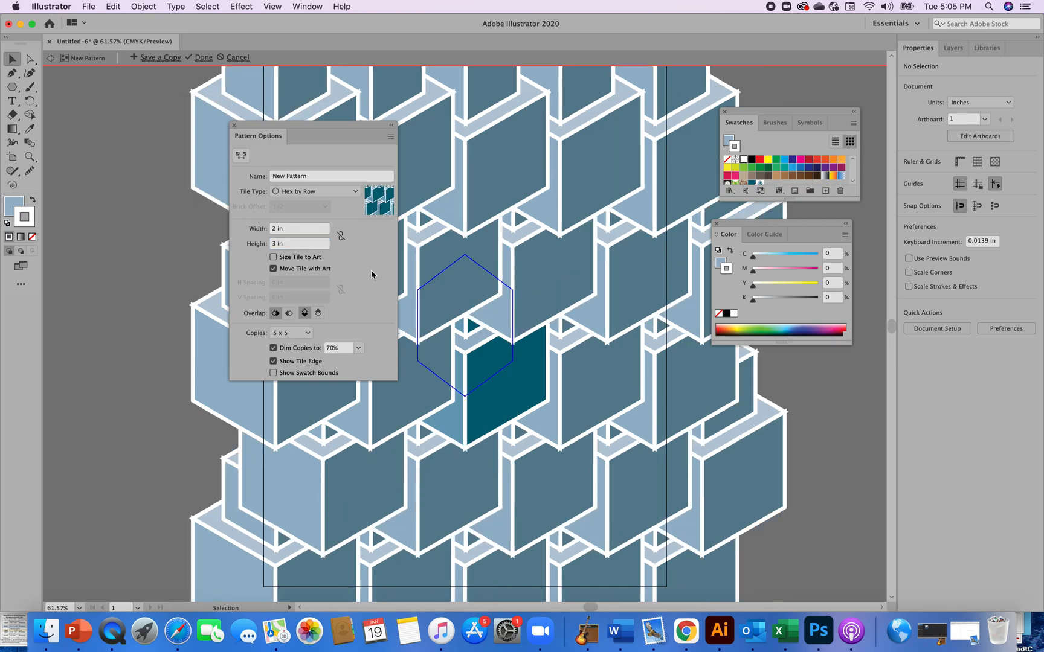
left_click(278, 247)
key("BackSpace")
type("5")
left_click(364, 272)
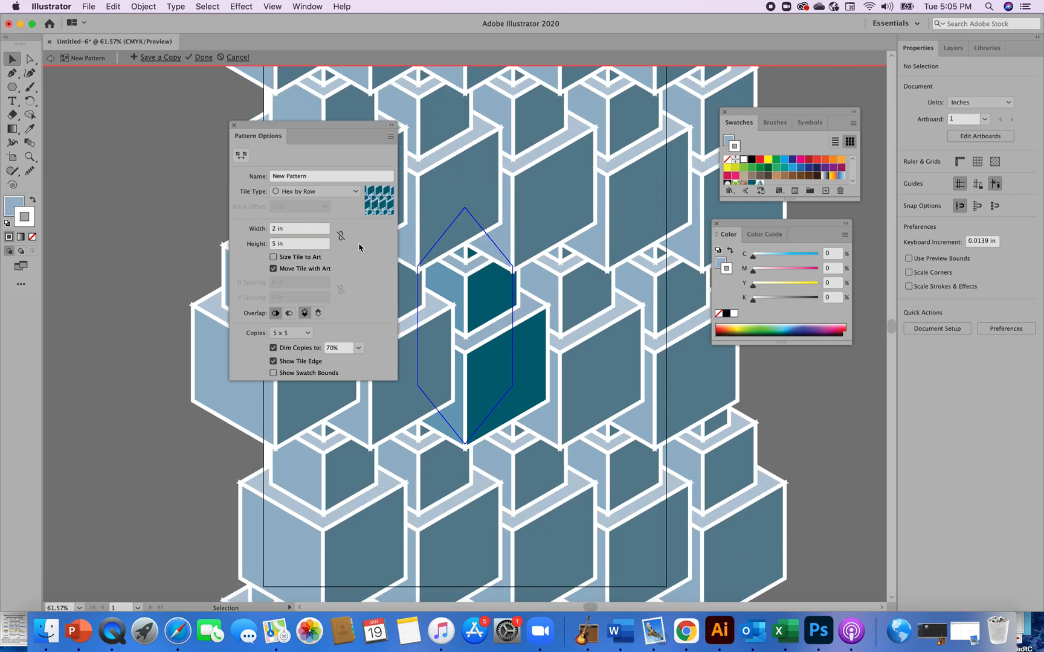
Set the pattern tile width to 3 in
left_click(280, 228)
key("BackSpace")
type("3")
key("Left")
key("BackSpace")
key("Return")
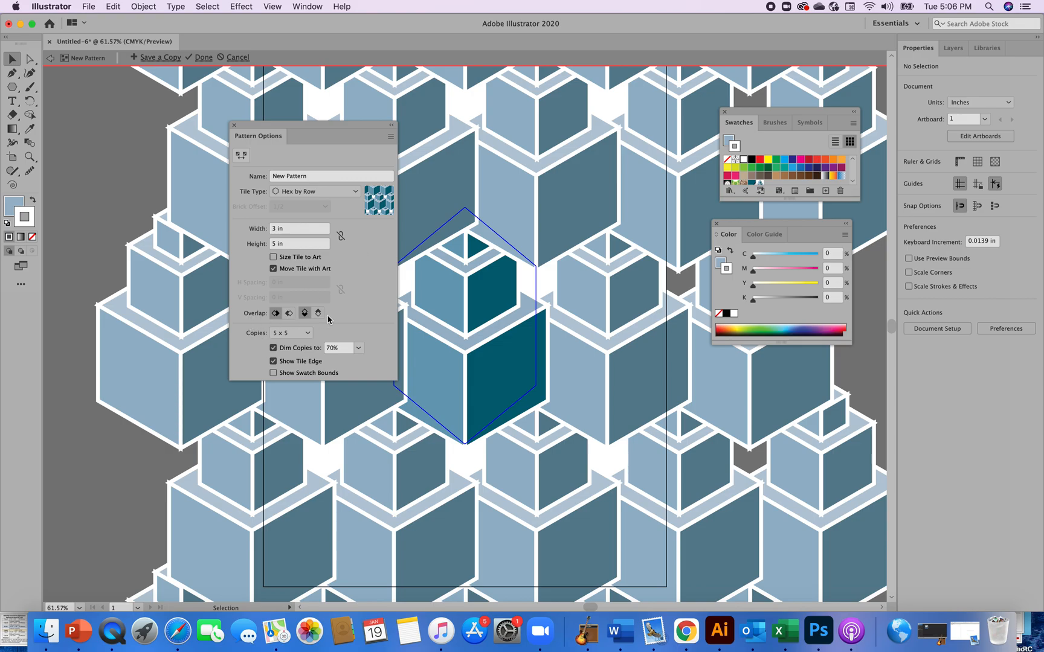
Compare the tile overlap options and set the overlap to Left in Front and Bottom in Front
left_click(274, 313)
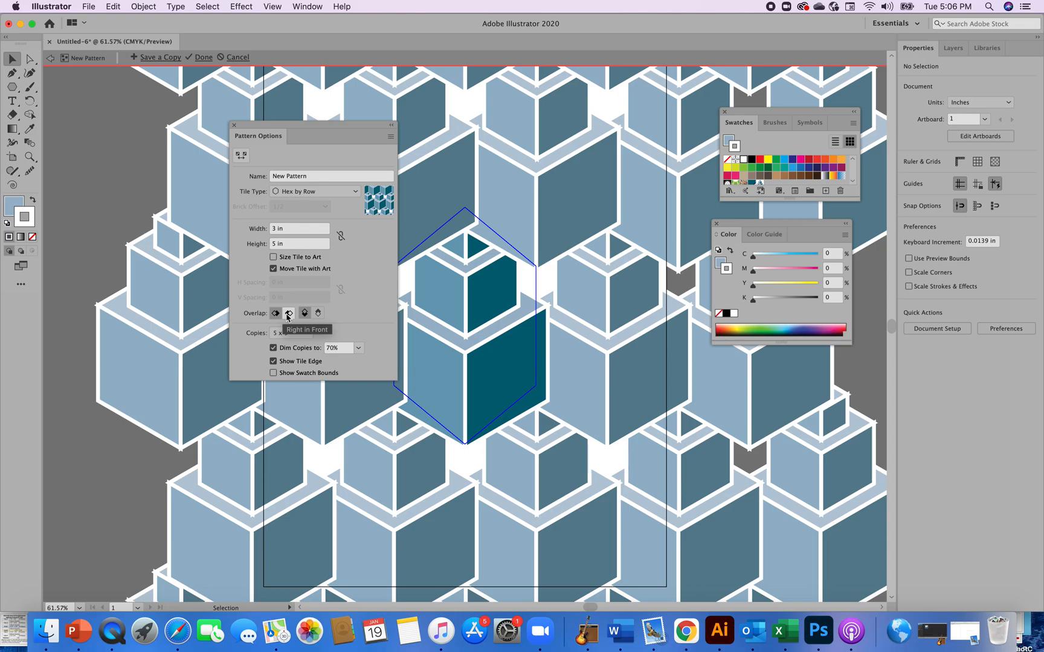
left_click(288, 313)
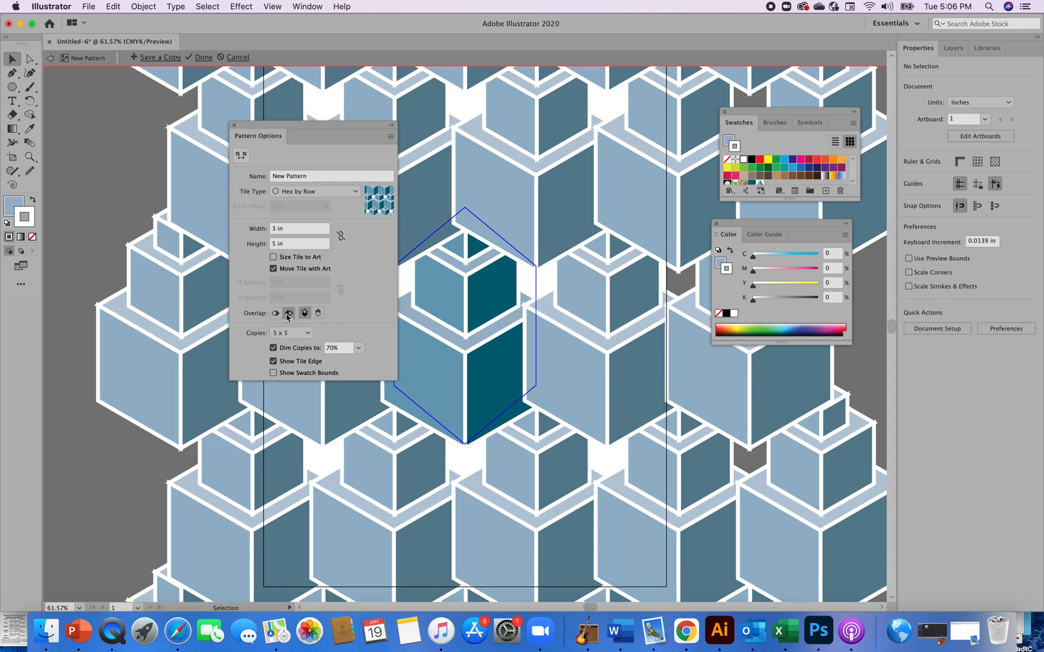
left_click(277, 313)
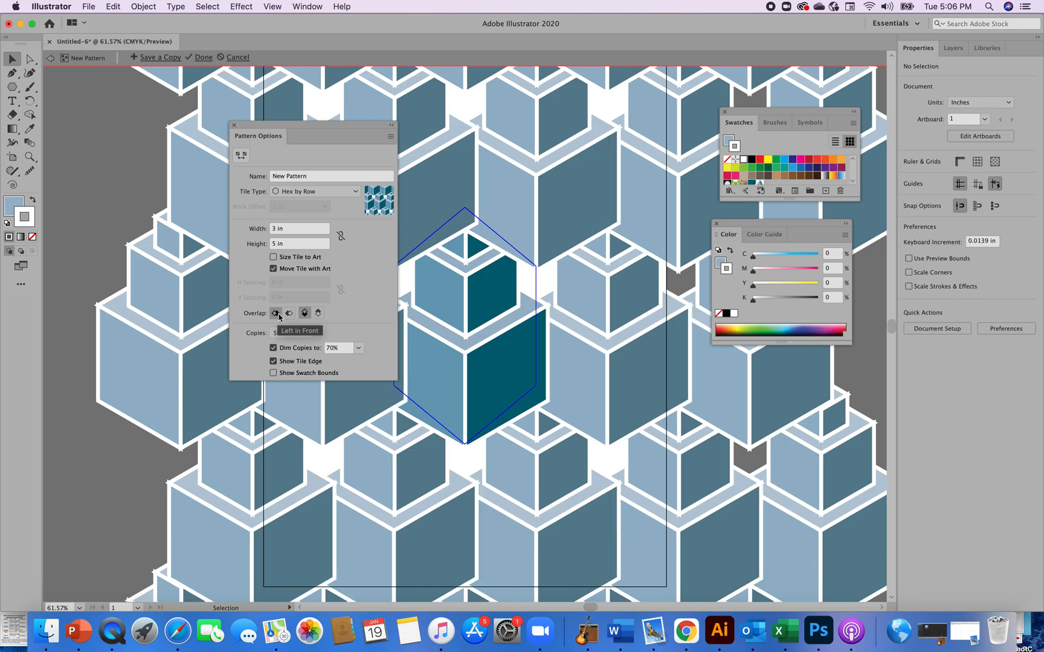
left_click(289, 314)
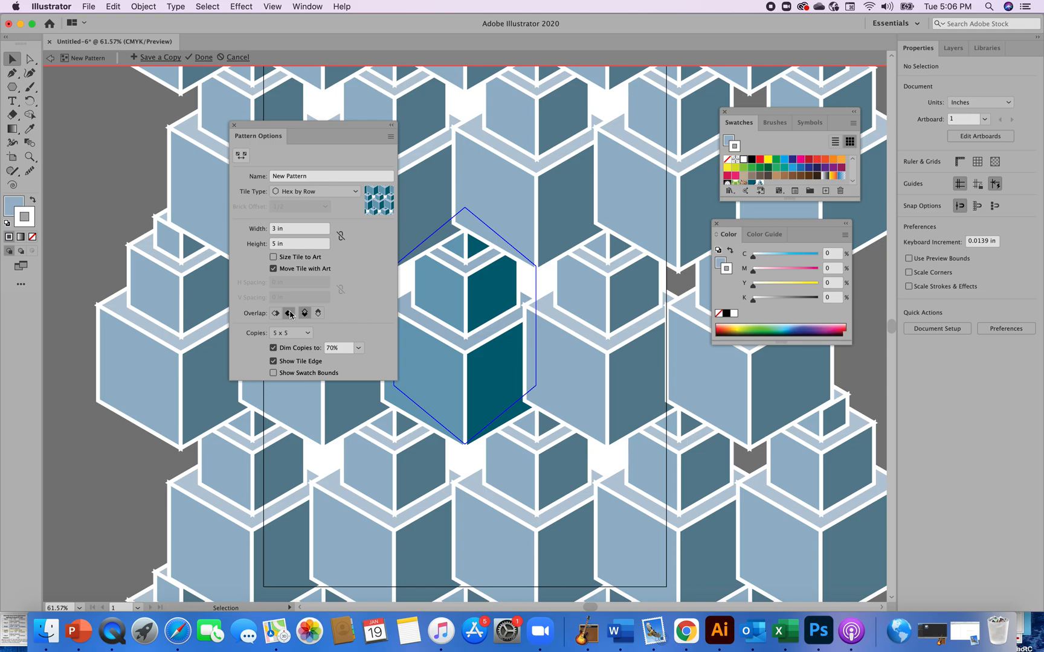
left_click(276, 313)
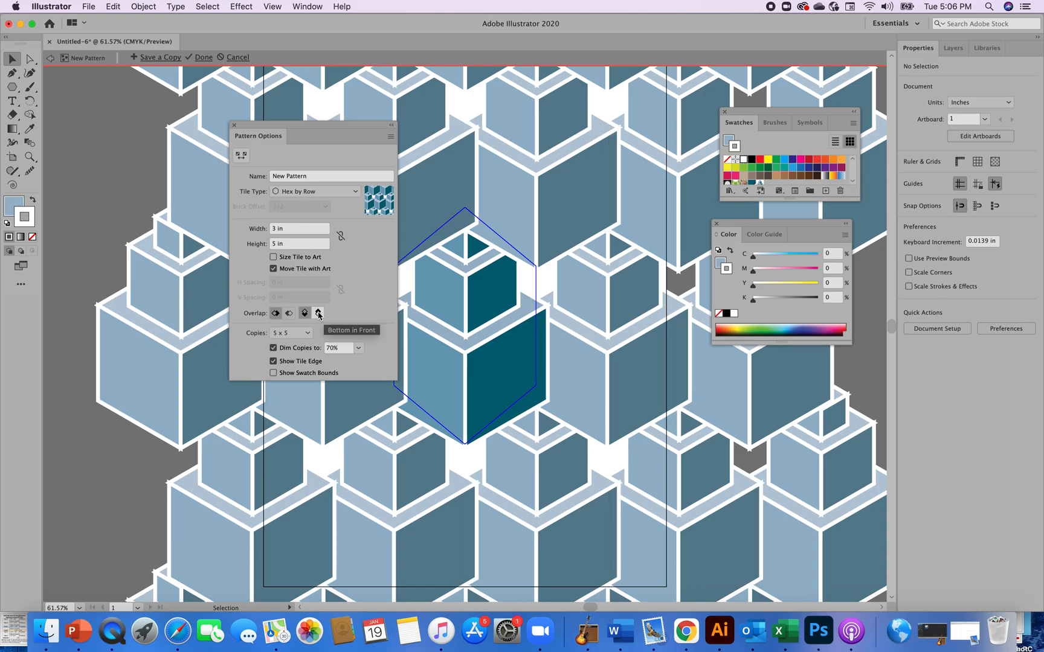
left_click(305, 314)
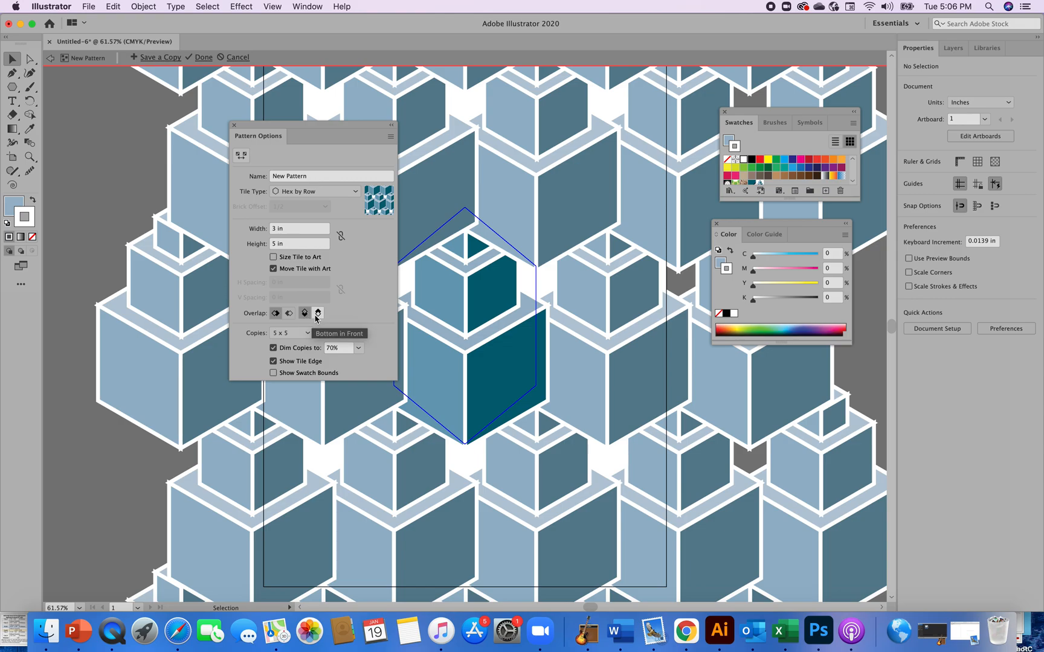
left_click(318, 314)
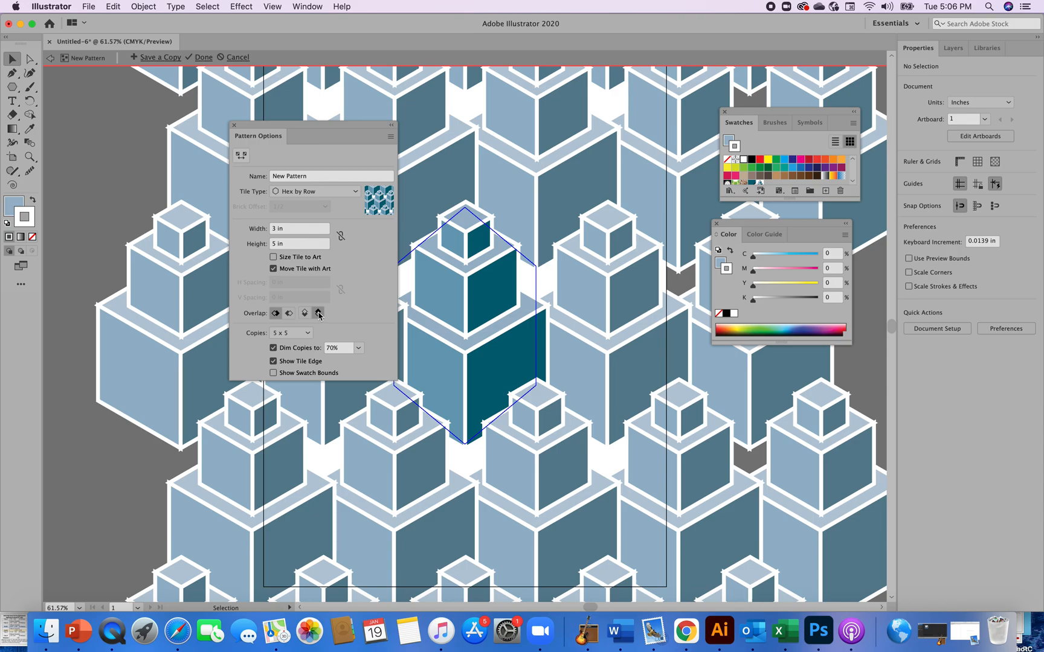
Set the pattern tile height to 4 in
left_click(277, 244)
key("BackSpace")
type("4")
key("Return")
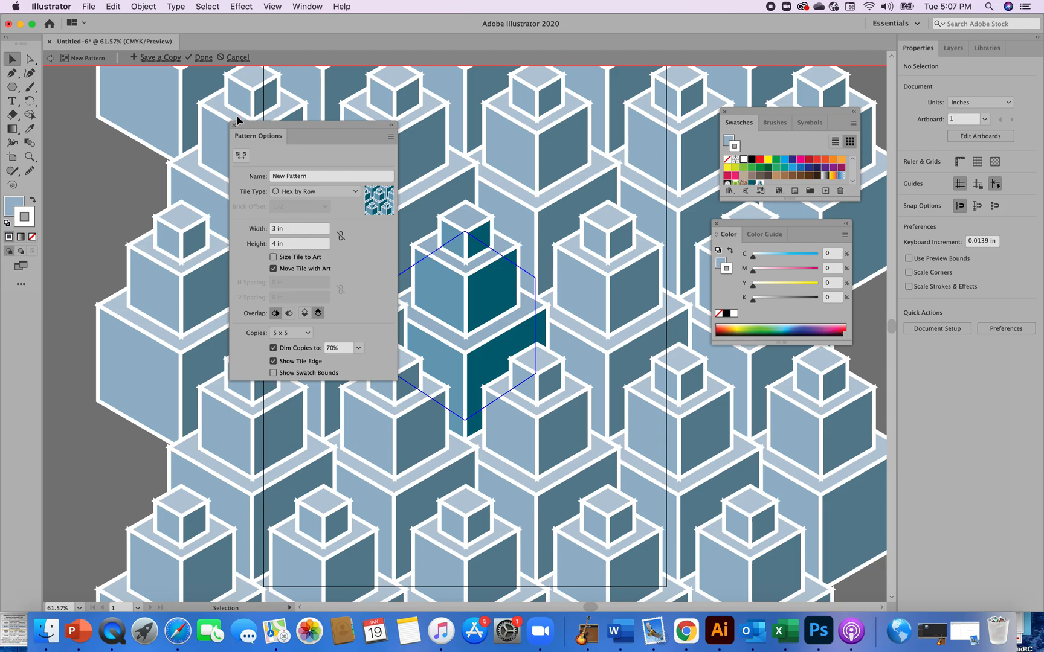
Name the pattern Blue Buildings
left_click(317, 175)
left_click_drag(316, 175, 254, 174)
type("Blue Buildings")
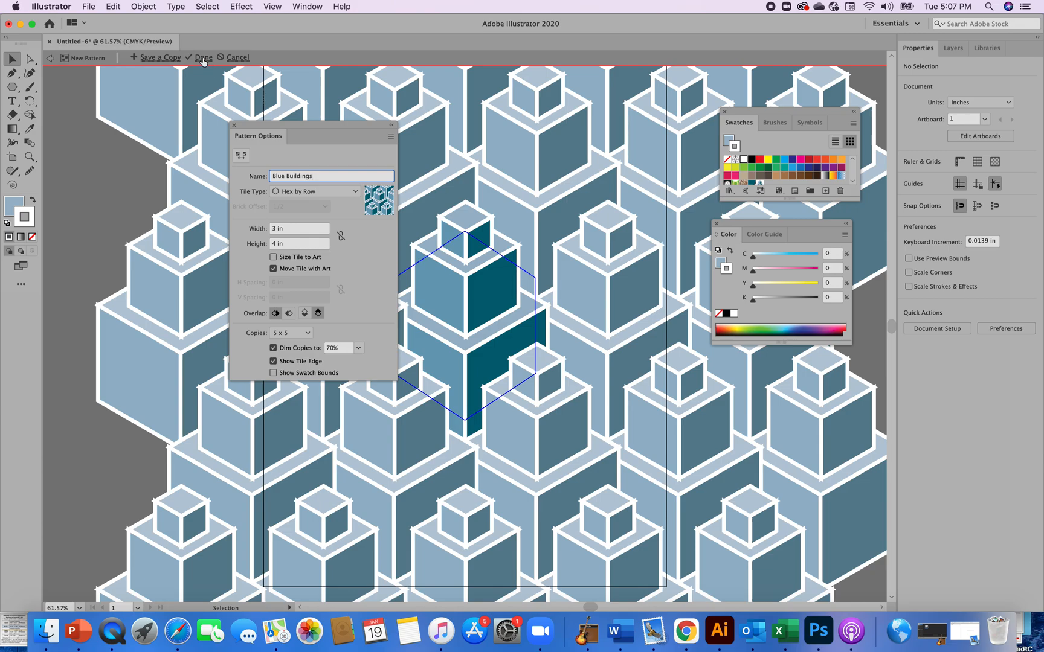
key("Return")
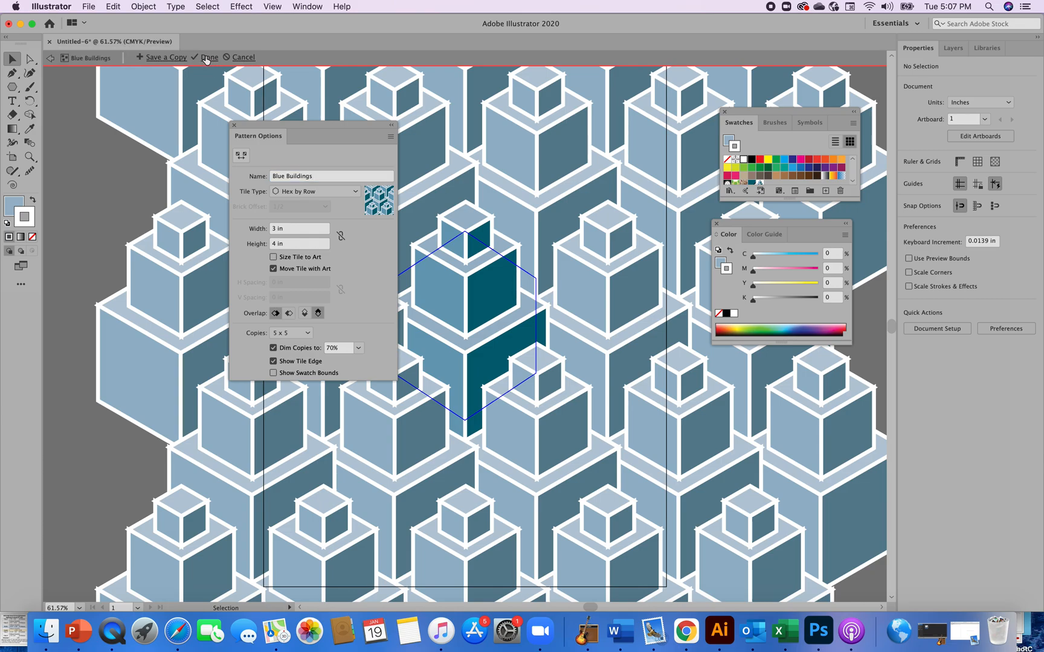
Exit pattern editing and delete the original three-cube stack from the artboard
left_click(206, 57)
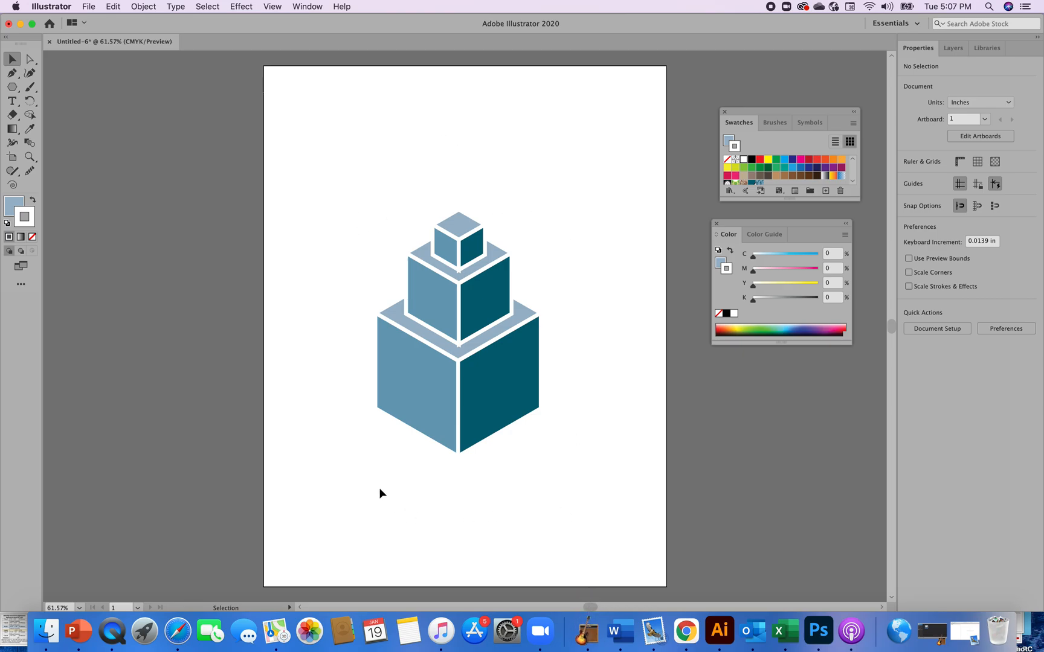
left_click_drag(373, 214, 542, 442)
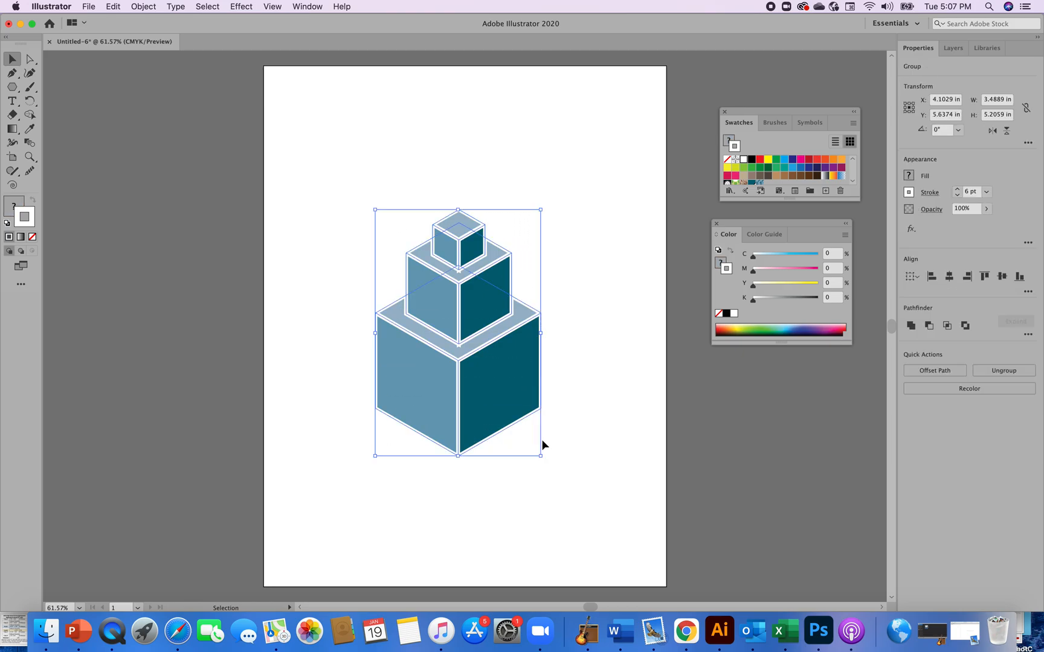
key("Delete")
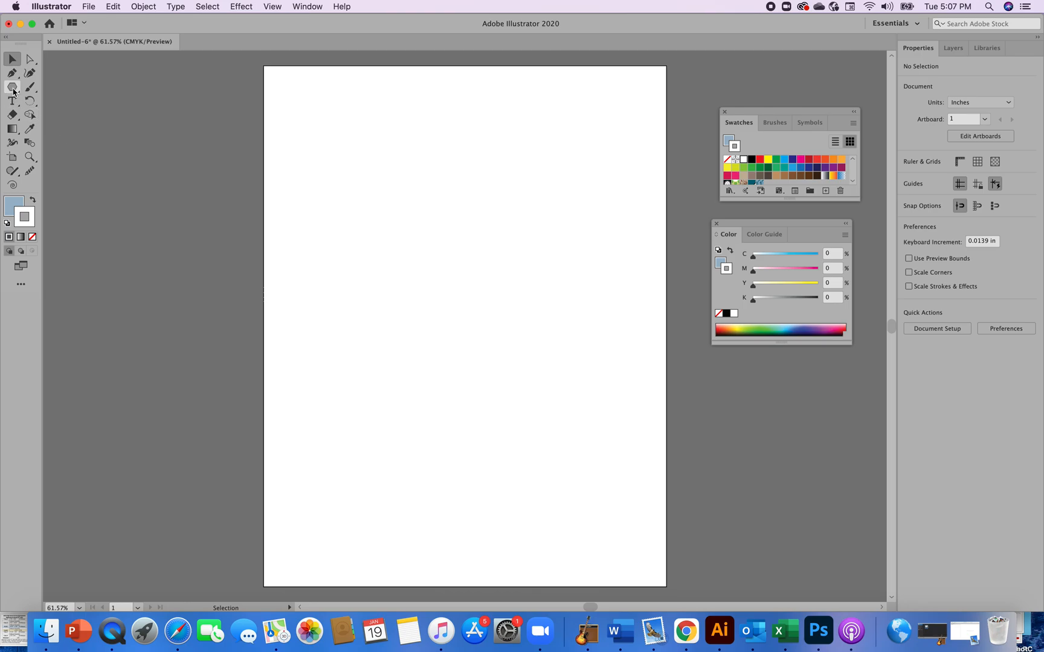
Draw a rectangle covering the whole 8.5 by 11 in artboard with the Rectangle tool
left_click(13, 89)
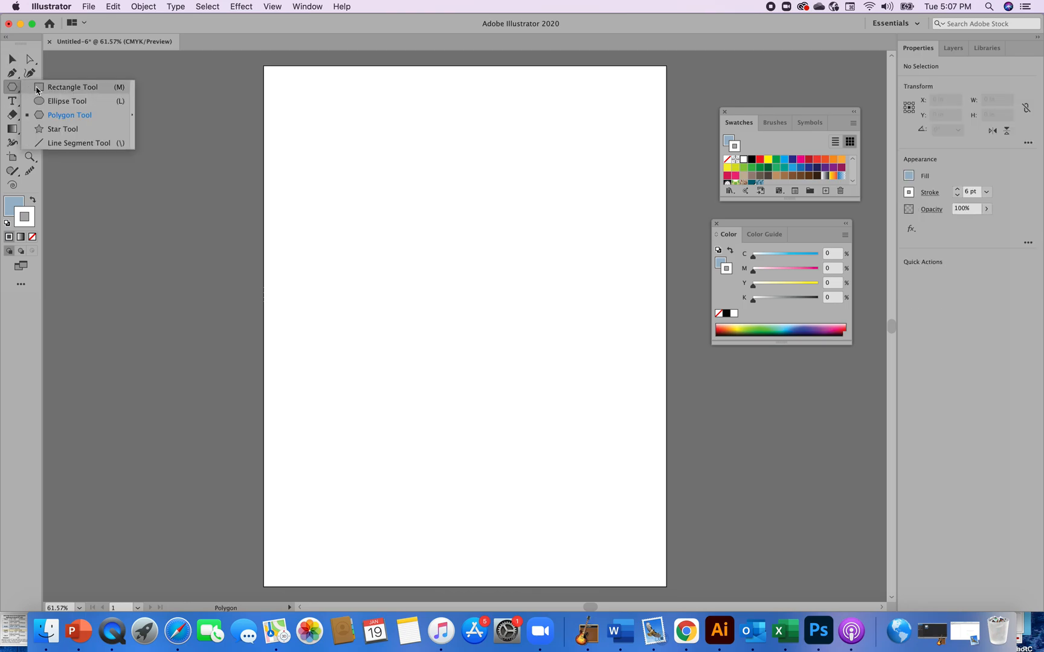
left_click(38, 90)
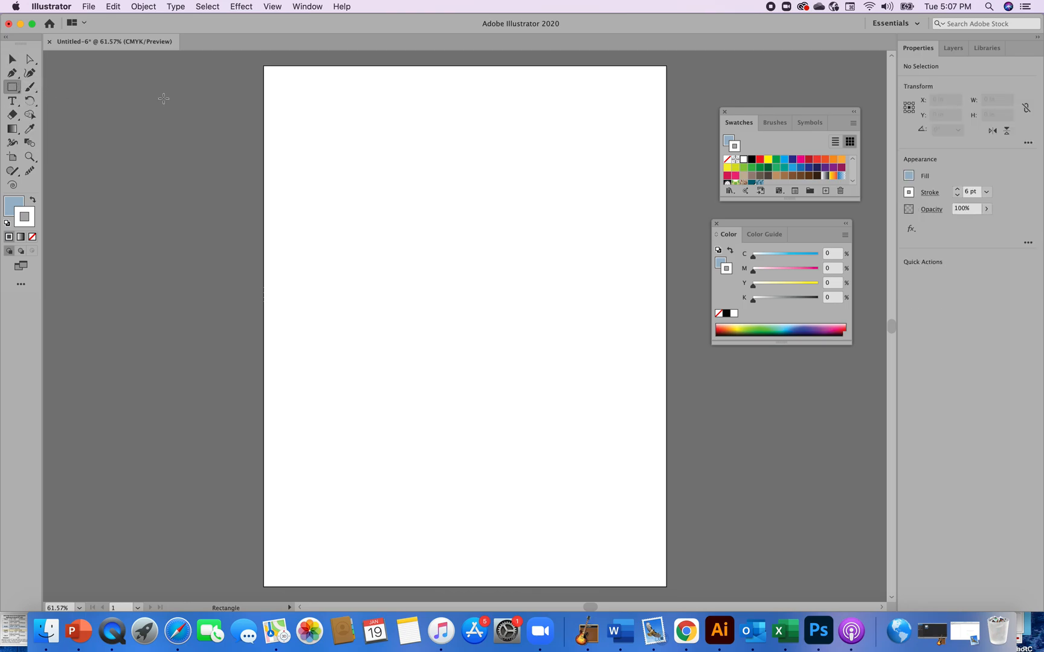
left_click_drag(264, 65, 665, 586)
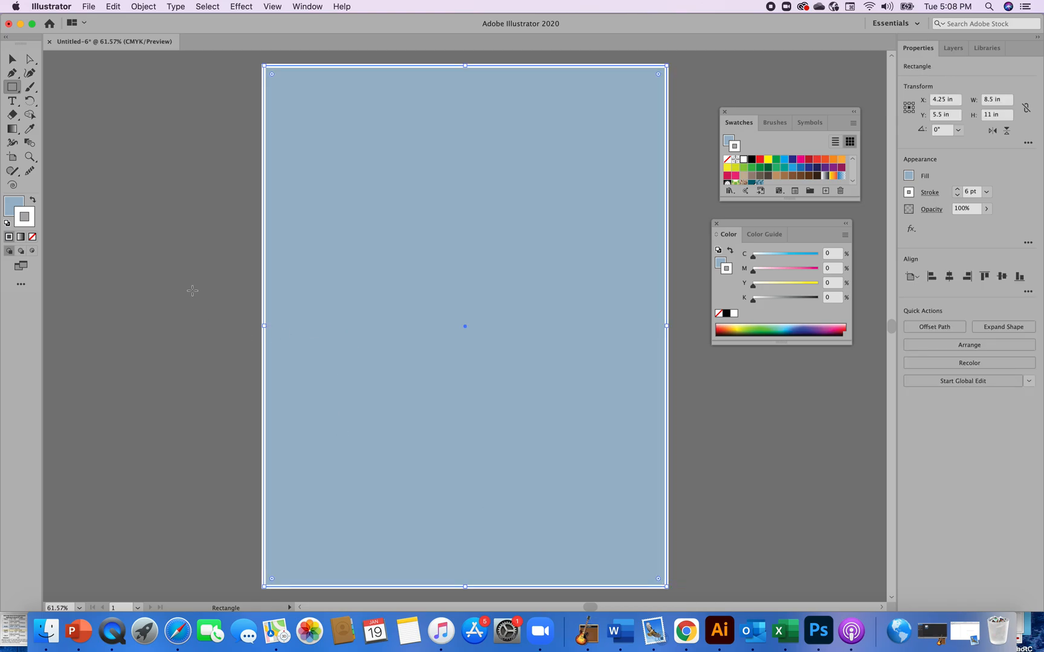
Remove the rectangle's stroke and fill it with the Blue Buildings pattern swatch
left_click(33, 237)
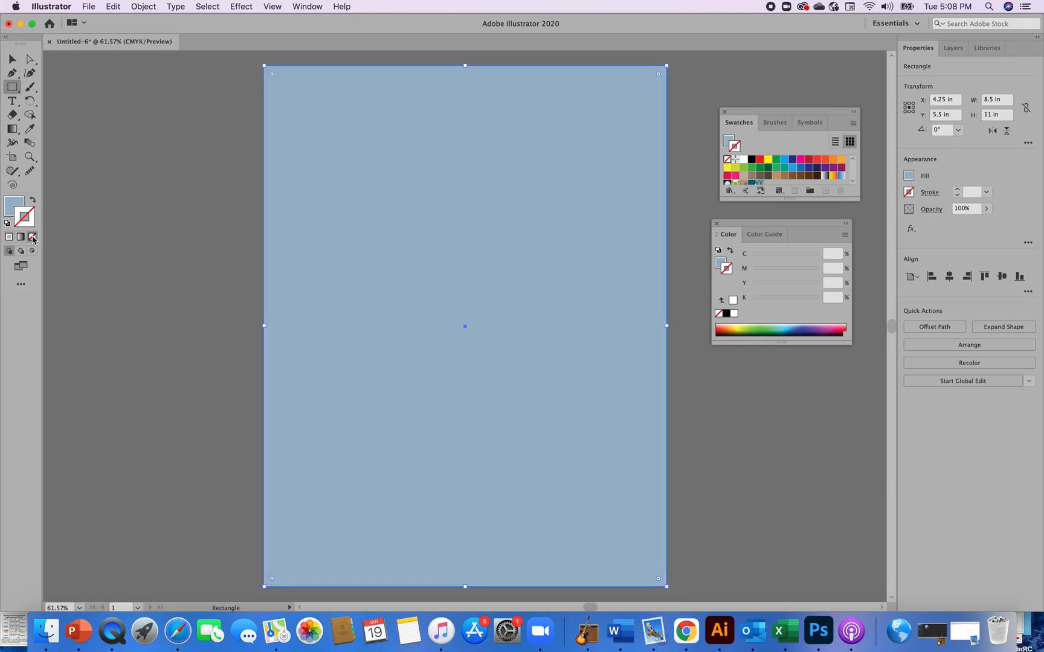
left_click(11, 209)
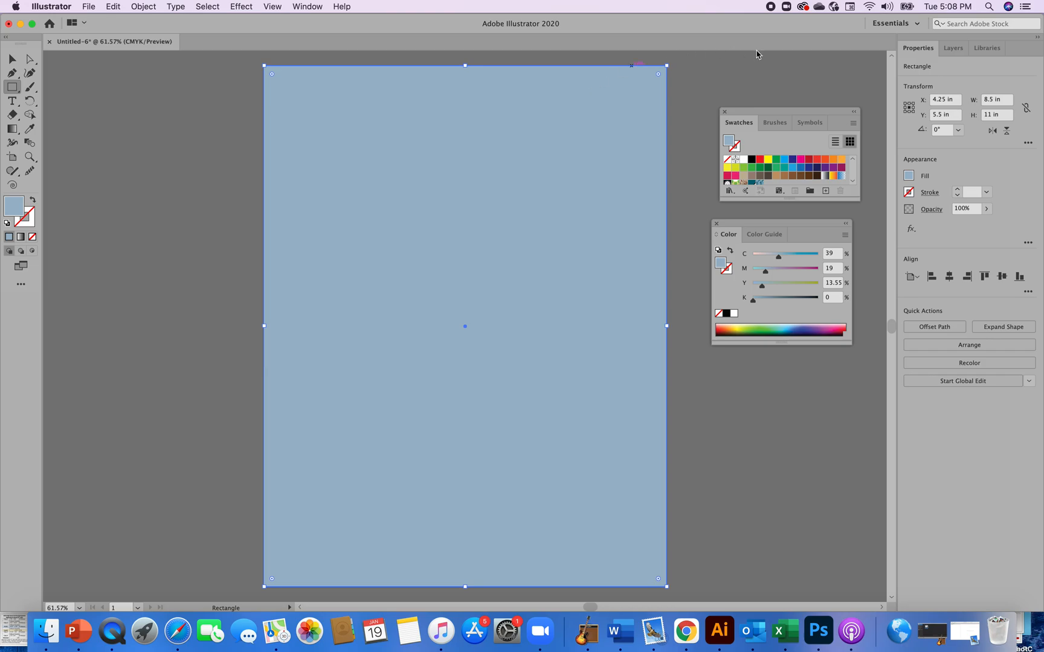
left_click(852, 182)
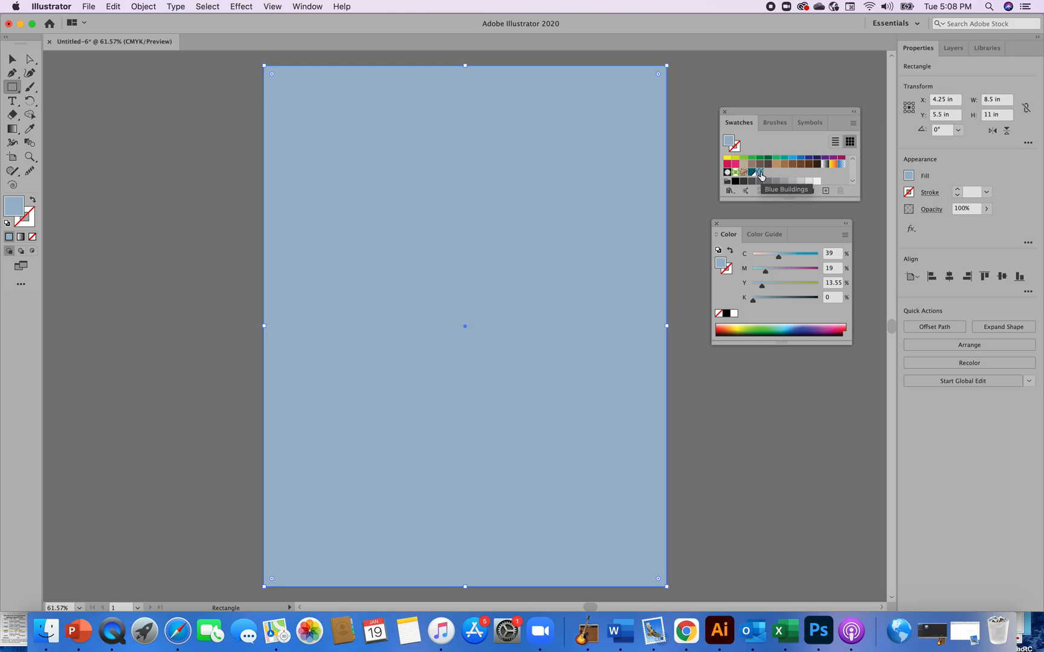
left_click(759, 174)
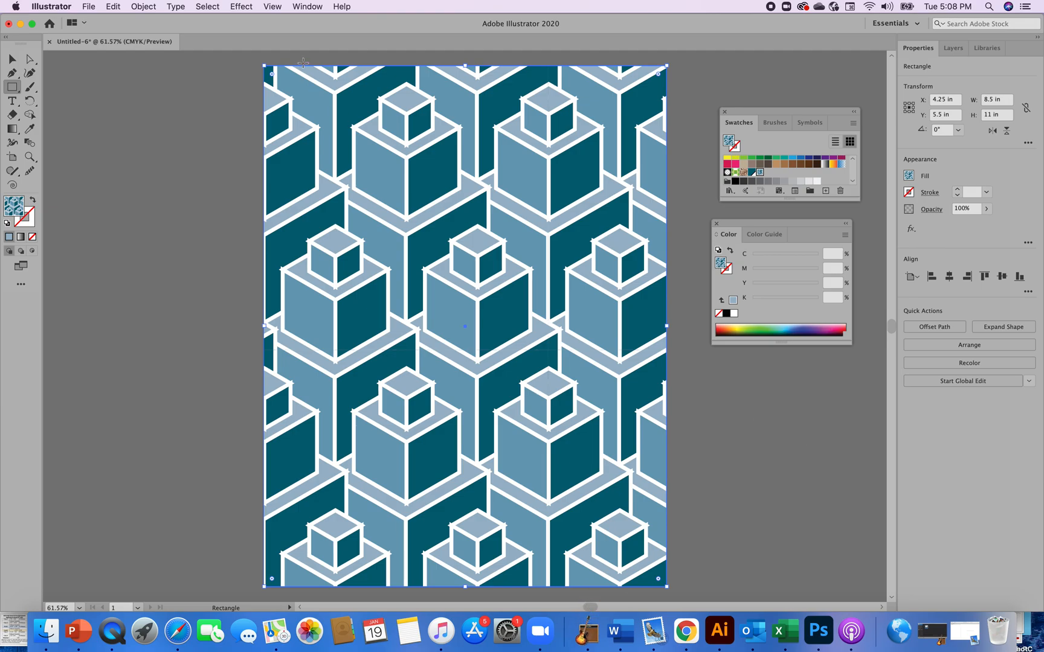
Save the document as an Illustrator file named Video Pattern Design with the default Illustrator 2020 options
left_click(89, 7)
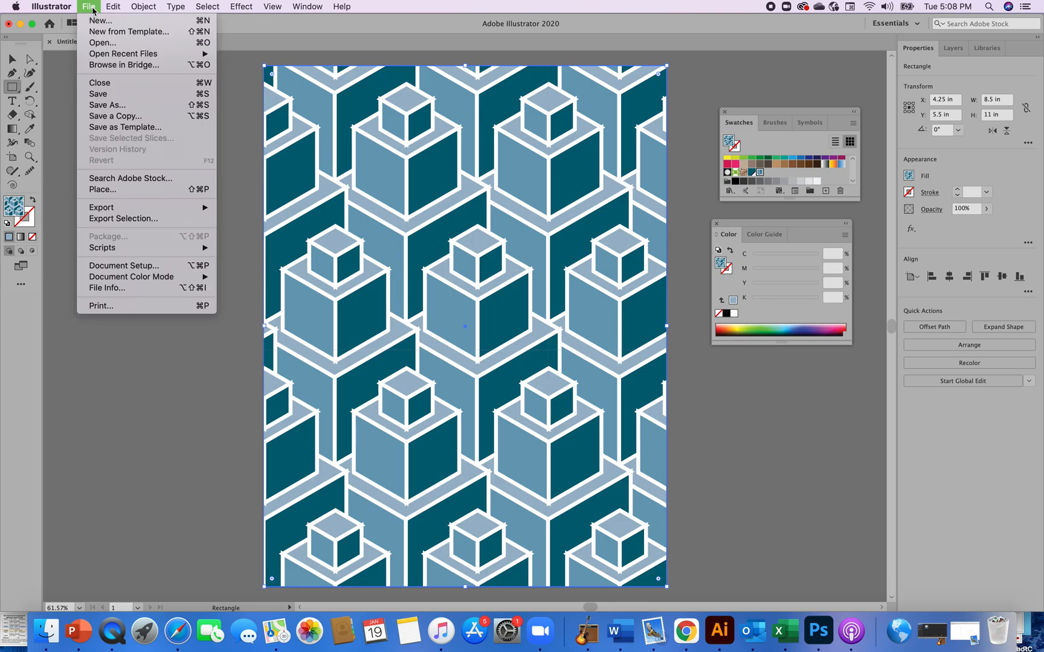
left_click(108, 95)
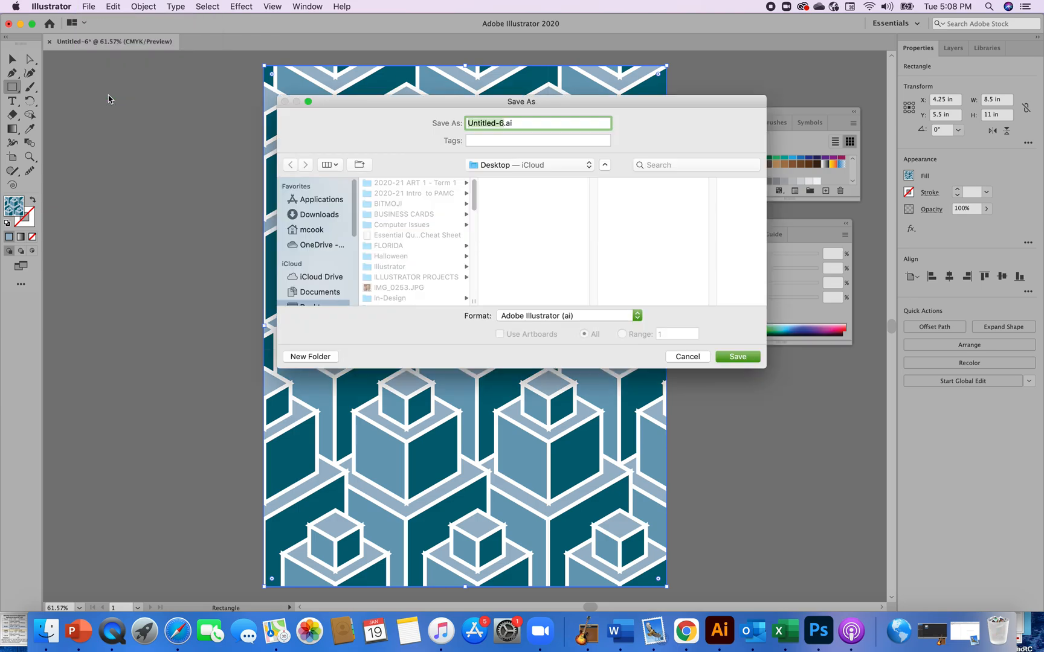
left_click(527, 124)
left_click_drag(526, 124, 448, 124)
type("Vid")
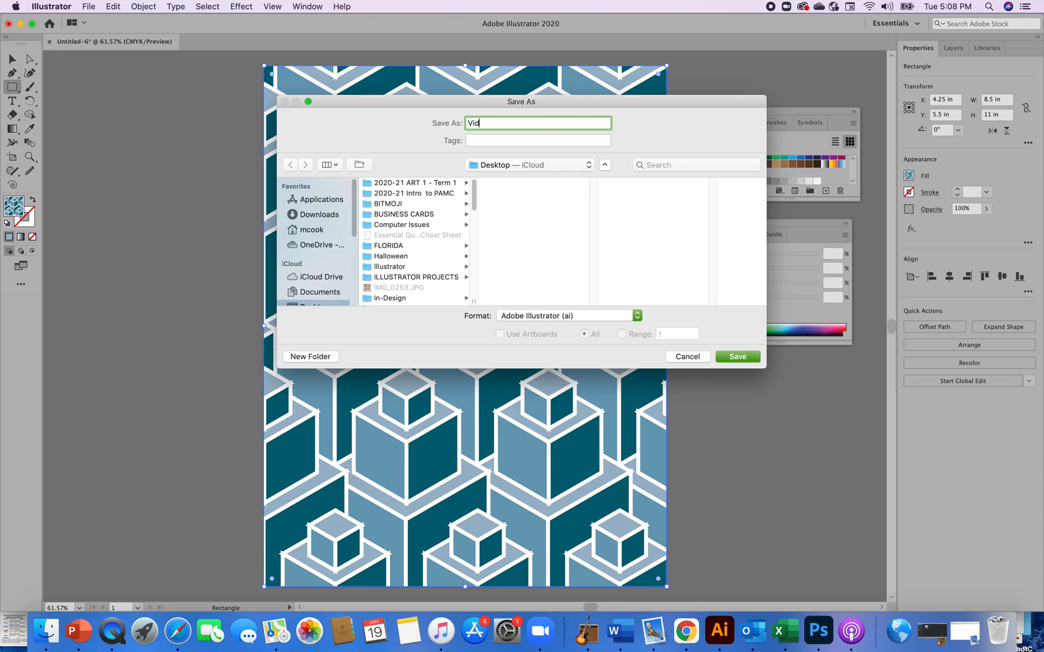
type("eo Pattern Design")
left_click(747, 357)
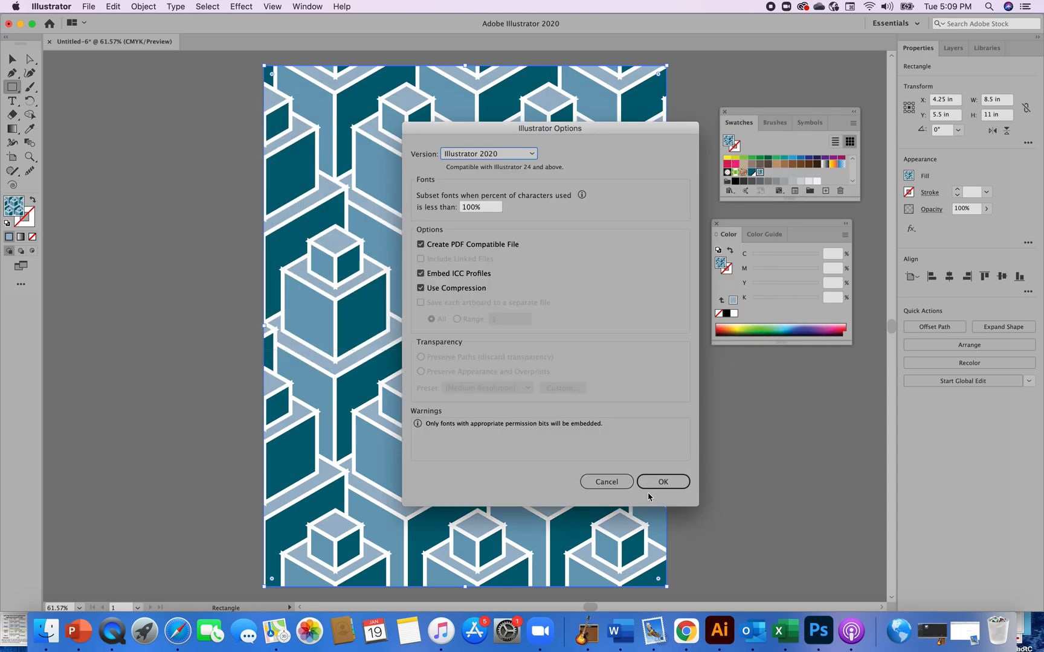
left_click(662, 482)
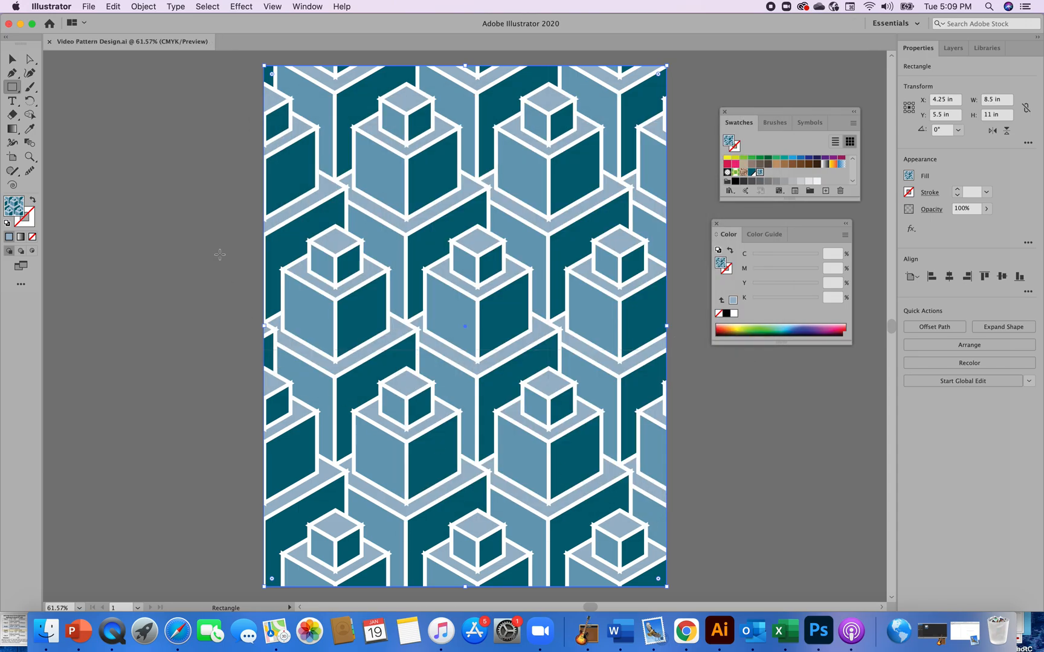
Export the artwork as a JPEG through Save for Web (Legacy), saving it as Video-Pattern-Design on the Desktop
left_click(90, 7)
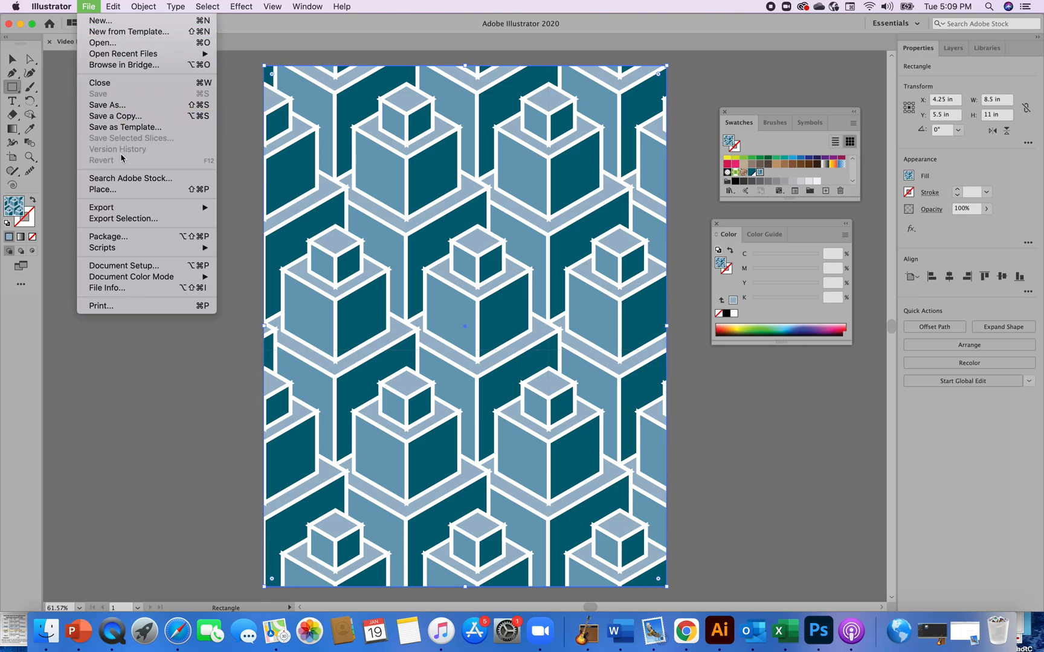
left_click(116, 210)
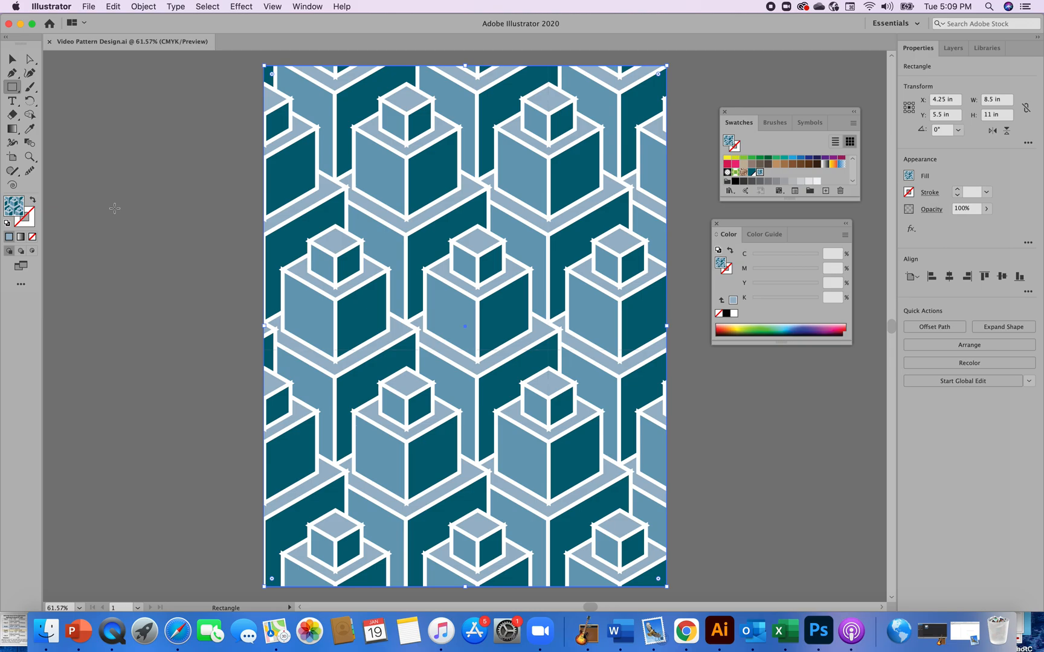
left_click(89, 7)
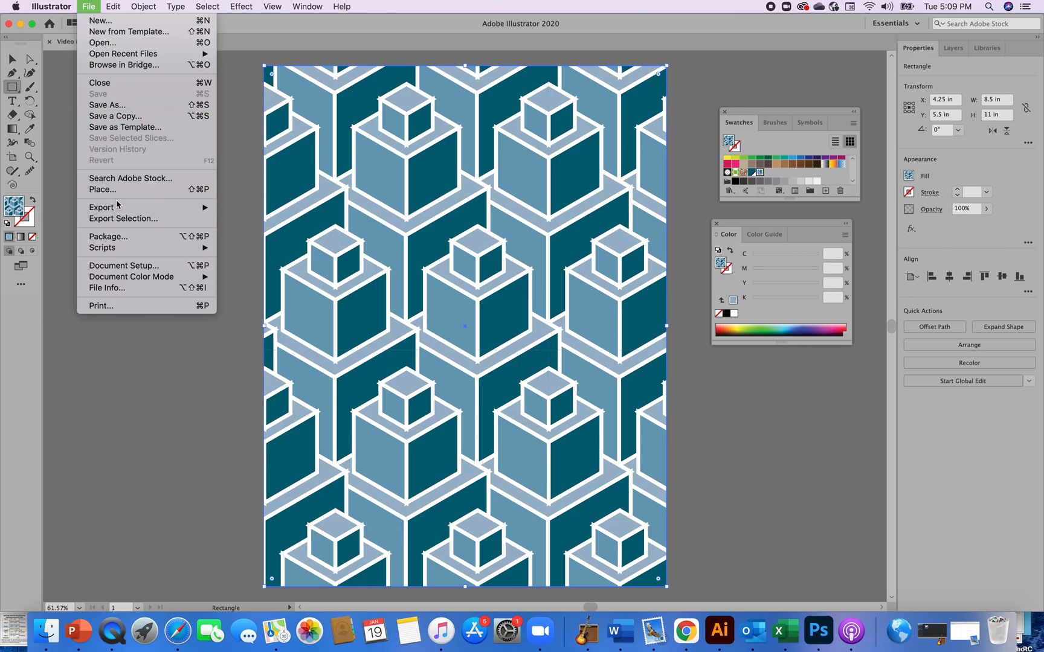
mouse_move(116, 208)
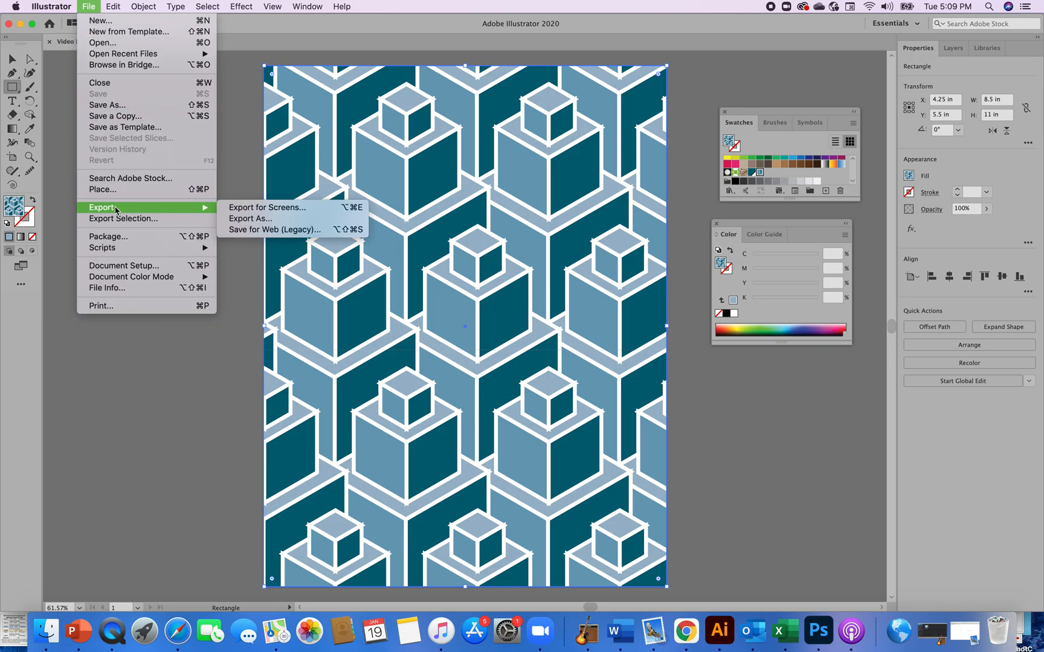
left_click(254, 230)
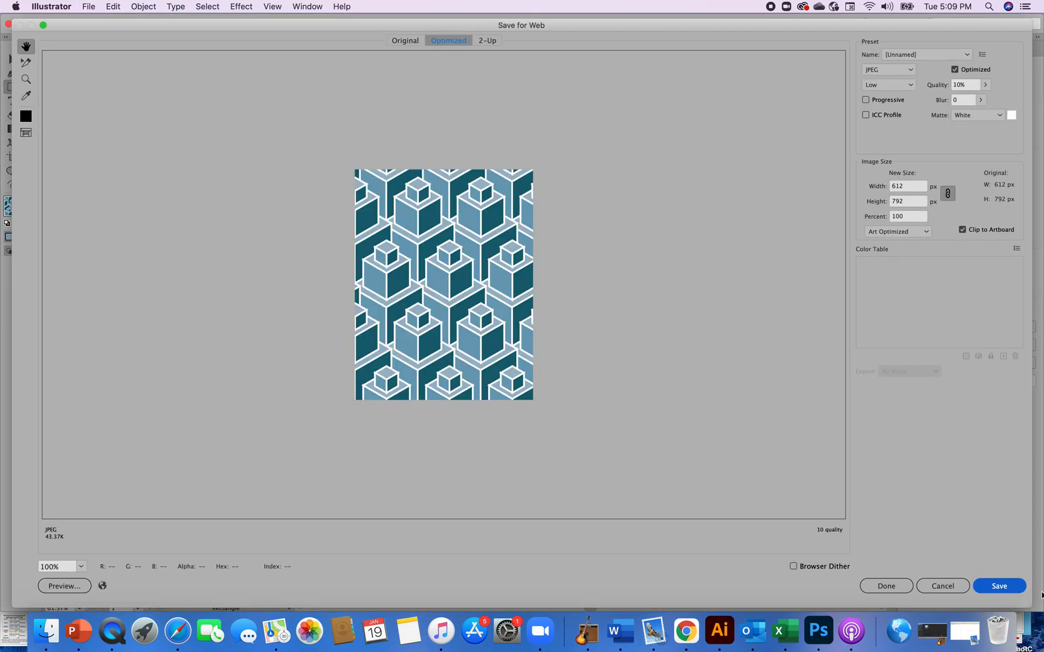
left_click(999, 586)
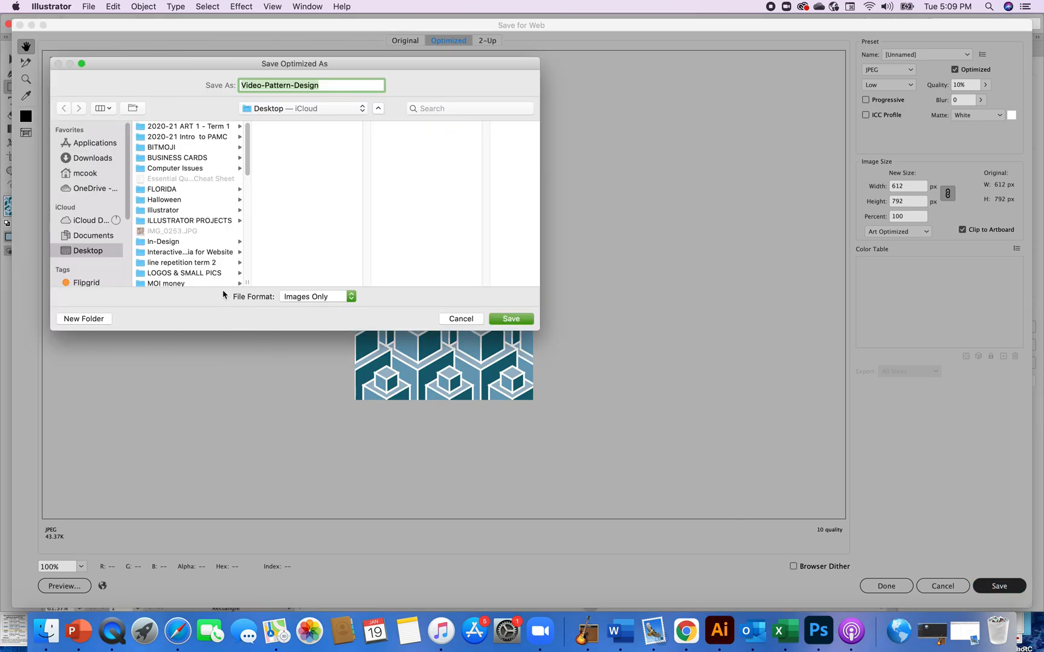
left_click(511, 319)
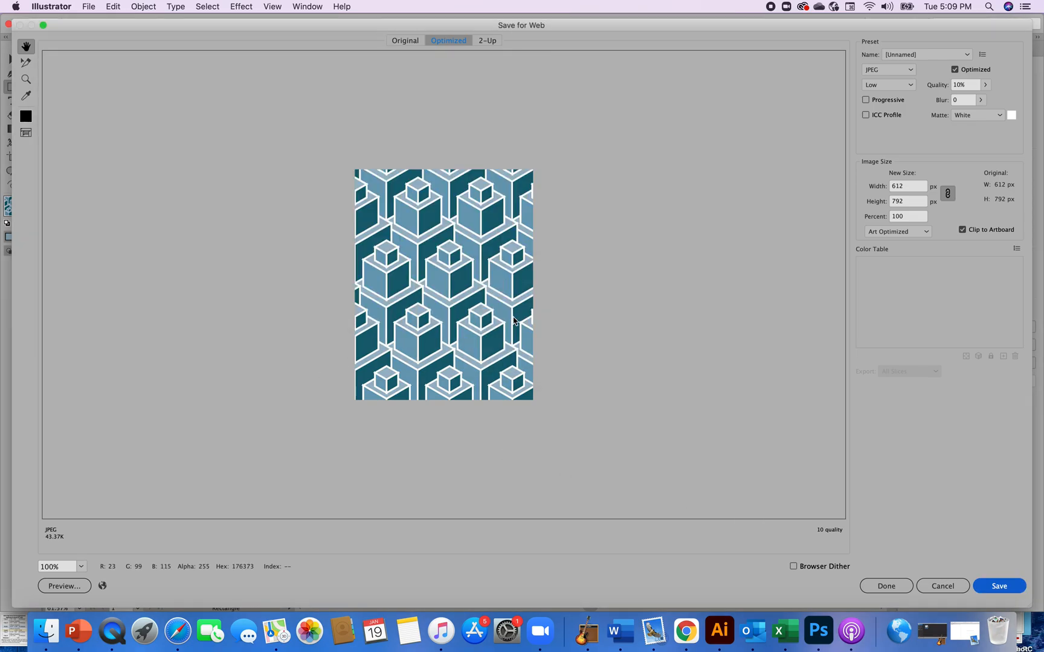